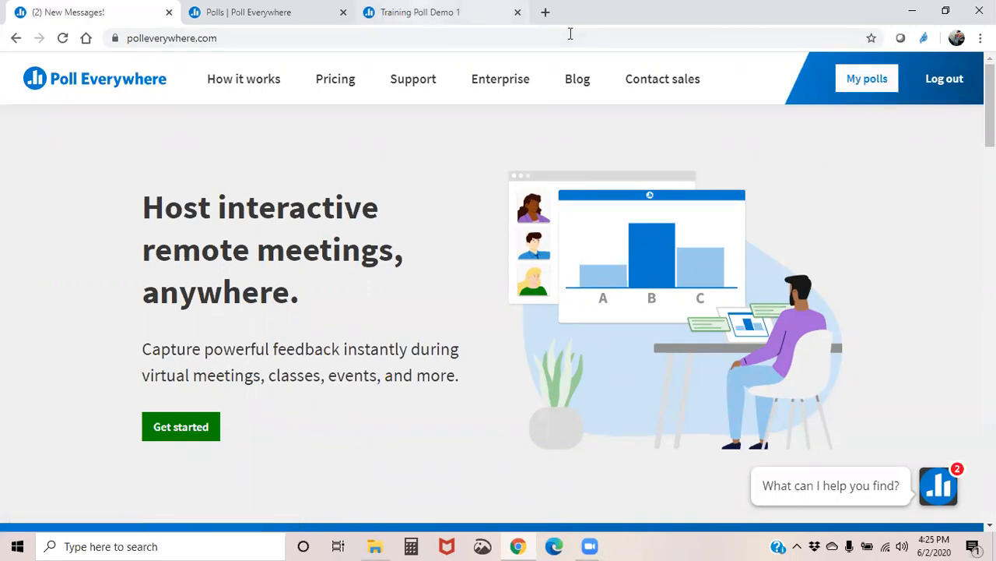
Switch to the open polls list and review the questions under Training Poll Demo 1
key(ctrl+Tab)
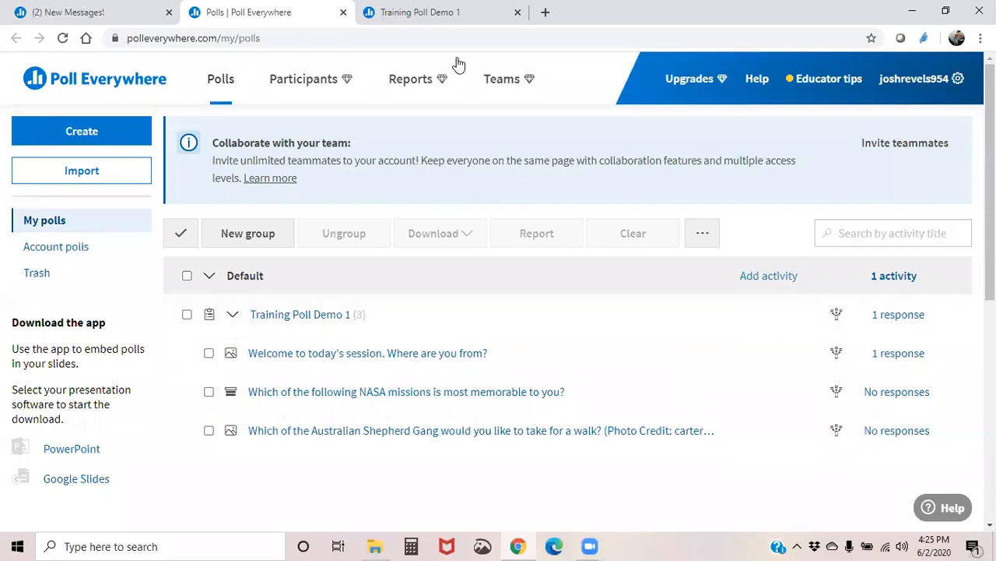
scroll(366, 379, down, 2)
scroll(369, 330, up, 2)
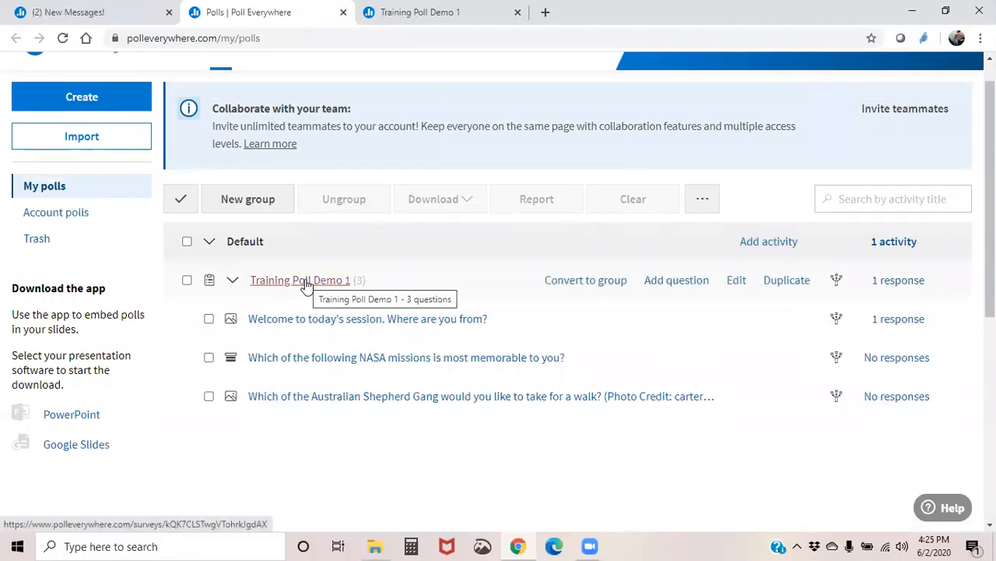
scroll(394, 245, up, 1)
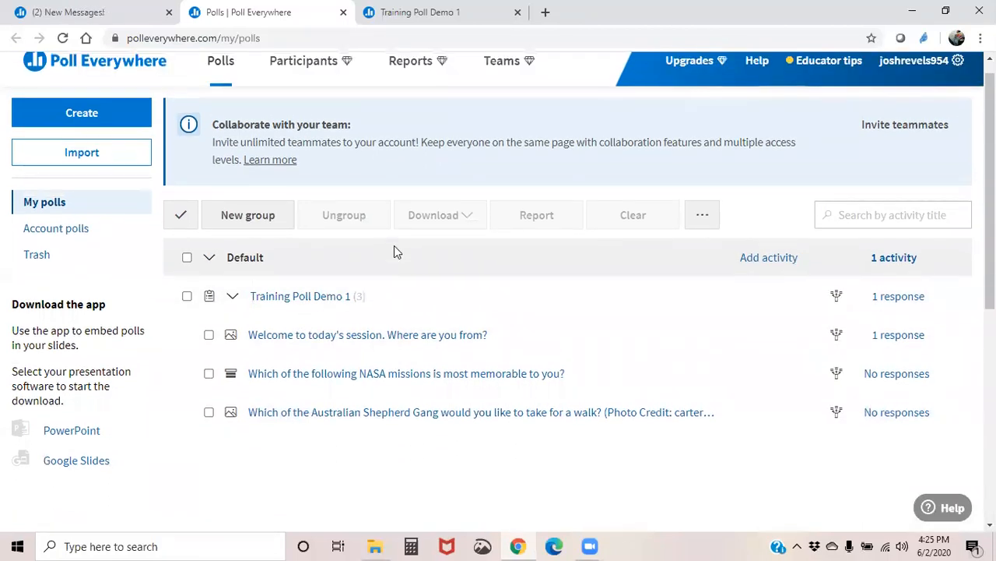
scroll(394, 249, down, 1)
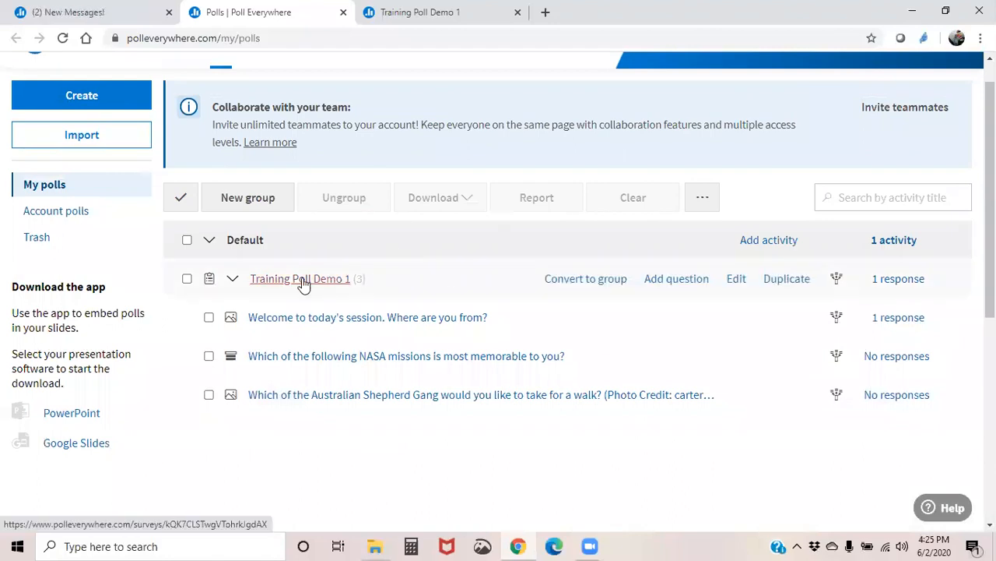
Switch to the open Training Poll Demo 1 survey and activate it for the audience
click(399, 24)
scroll(221, 257, down, 1)
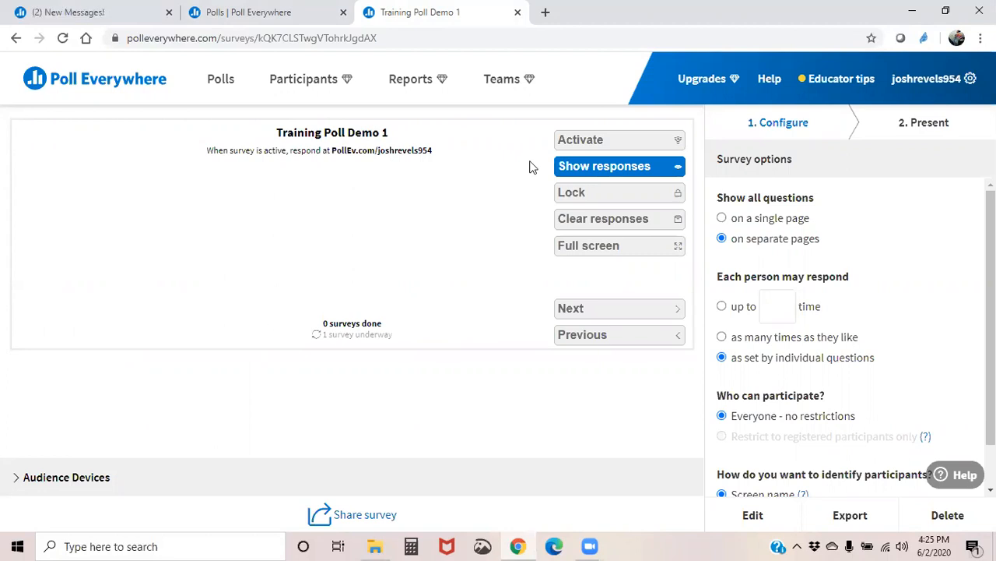
mouse_move(608, 137)
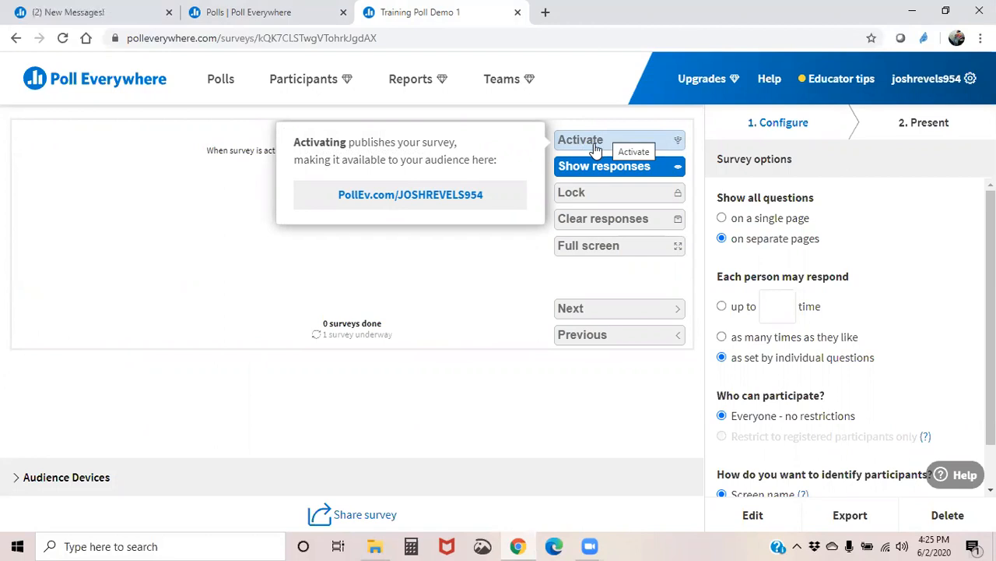
click(591, 142)
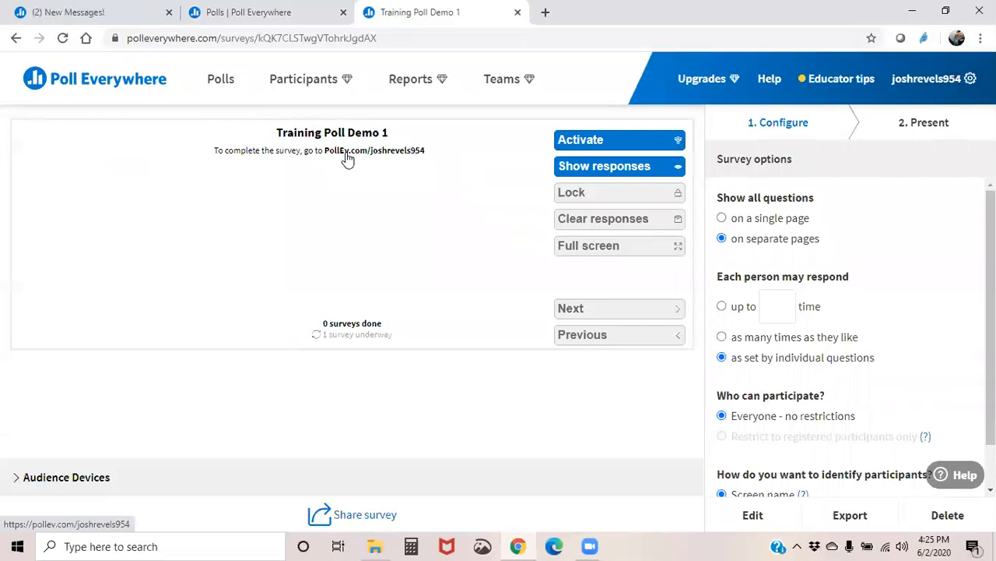
Start the survey in the desktop audience preview and answer question 1 with a map pin around western Pennsylvania
click(17, 477)
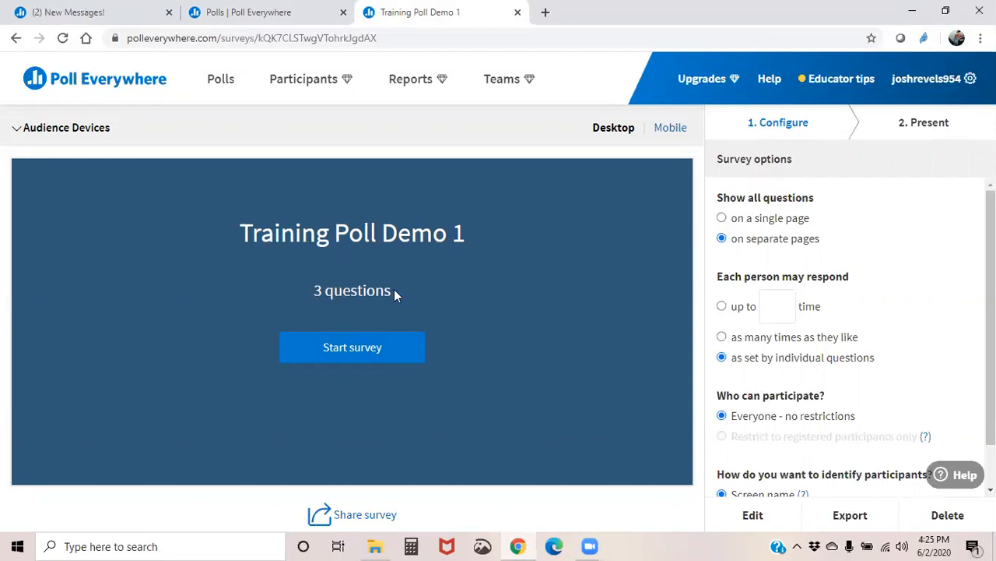
click(333, 347)
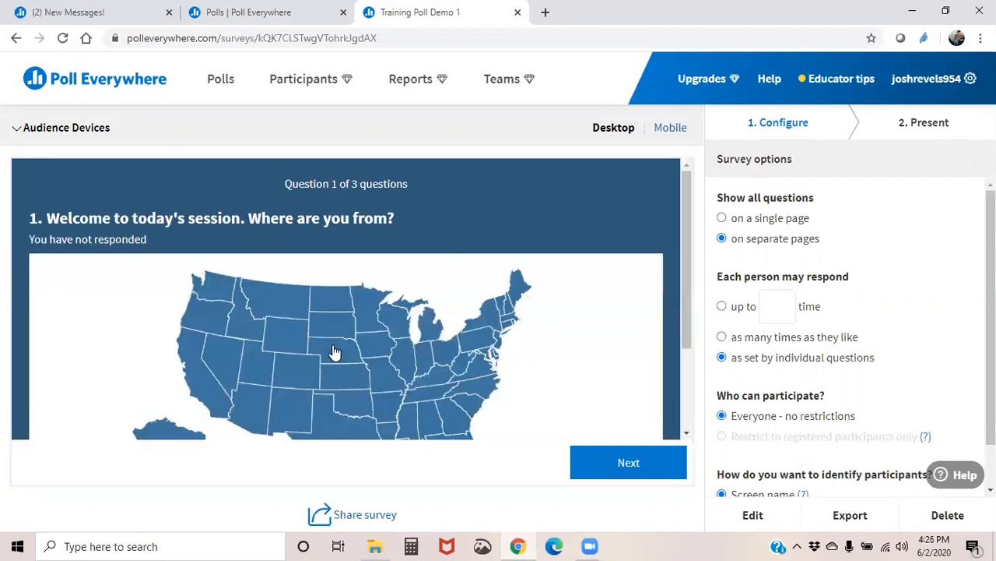
scroll(182, 278, down, 1)
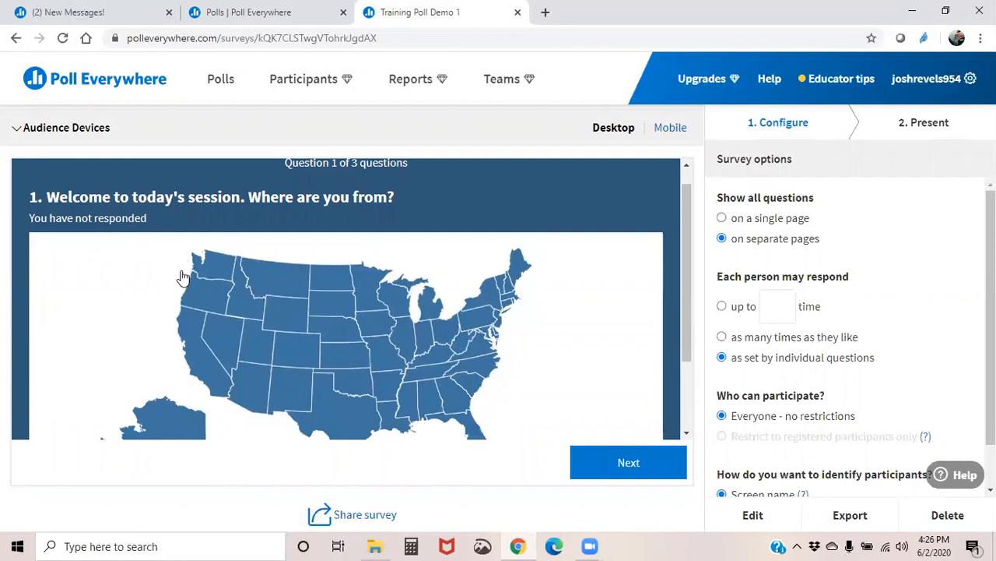
scroll(182, 278, down, 2)
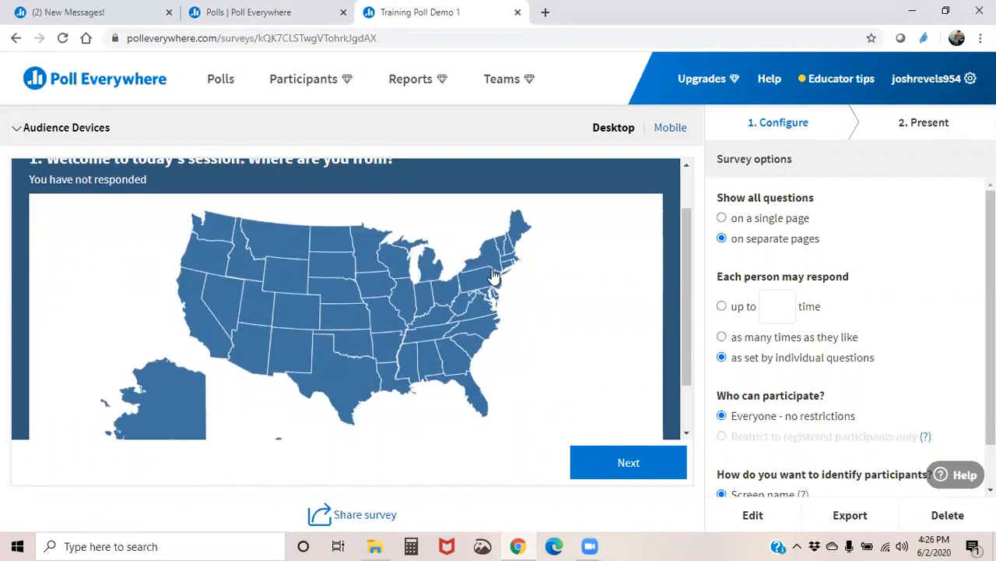
click(463, 302)
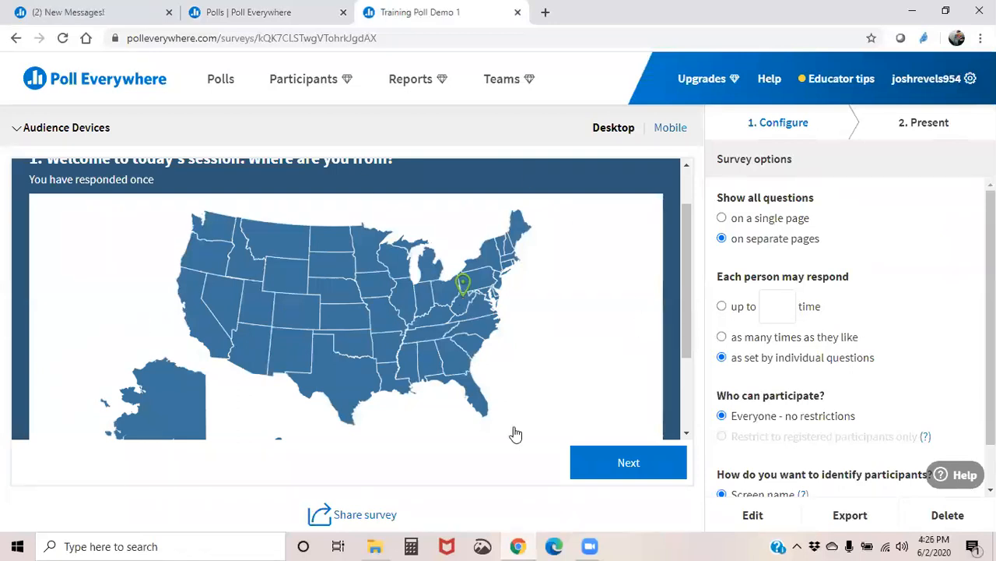
Add three more location responses on the map: Alaska, Texas and the Virginia–North Carolina area
scroll(177, 373, down, 2)
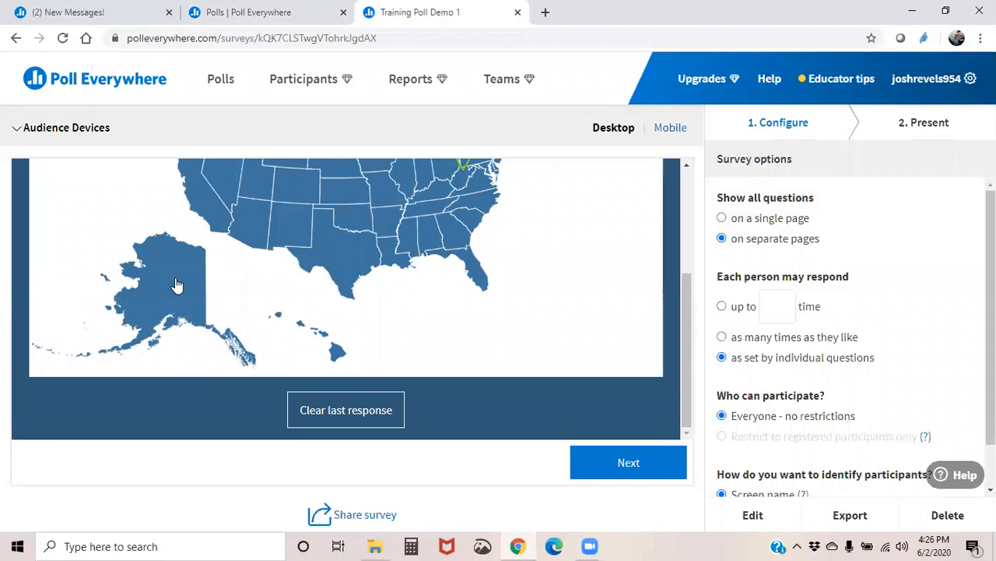
scroll(515, 327, up, 2)
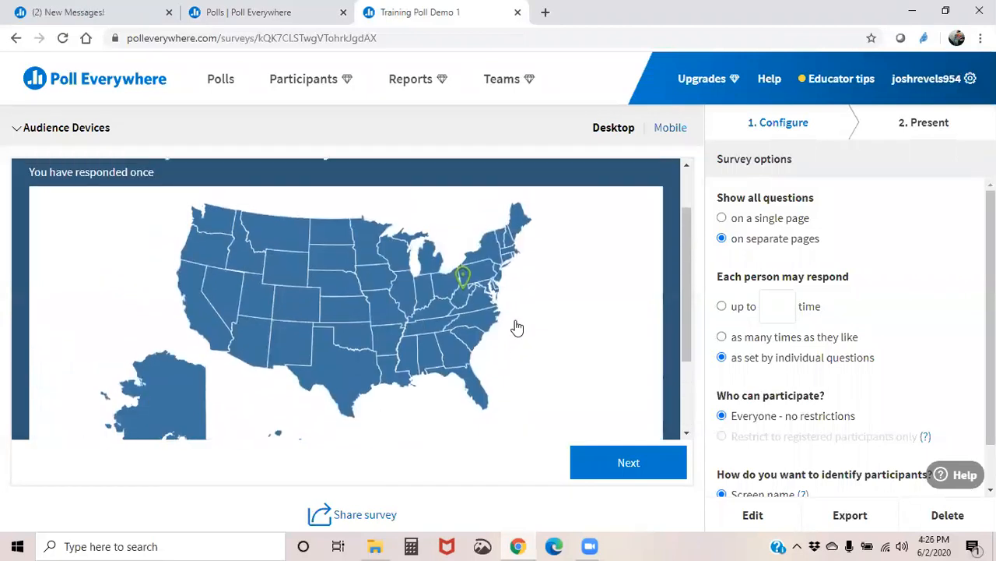
scroll(514, 327, down, 2)
scroll(524, 332, up, 1)
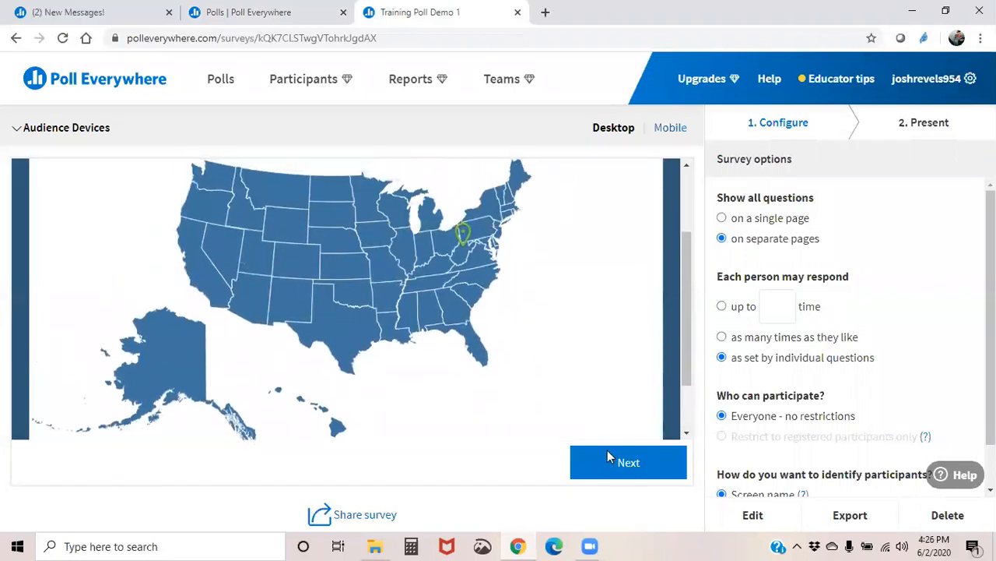
click(158, 366)
click(359, 340)
click(475, 282)
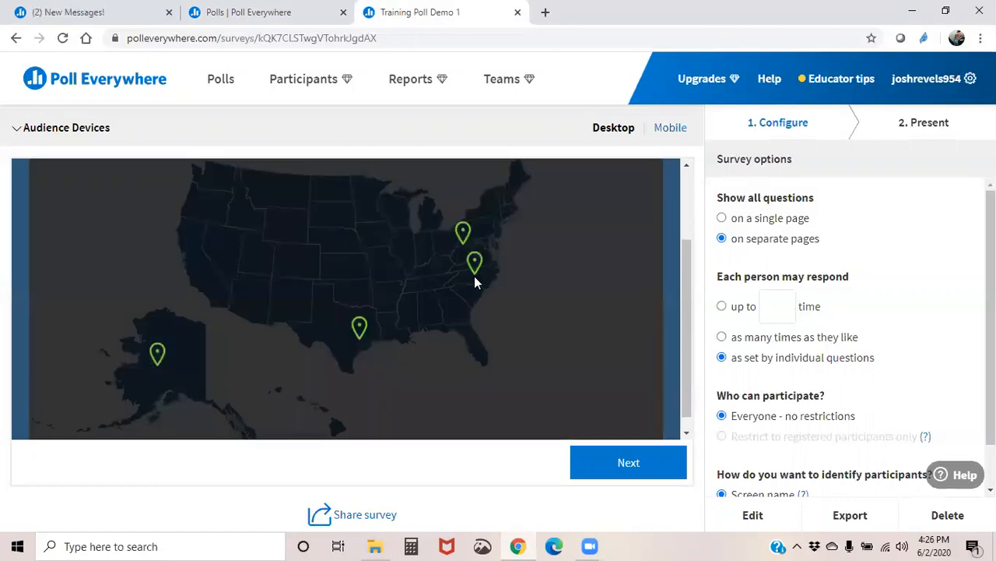
Check the pins placed on the map and advance to the second survey question
scroll(594, 373, down, 1)
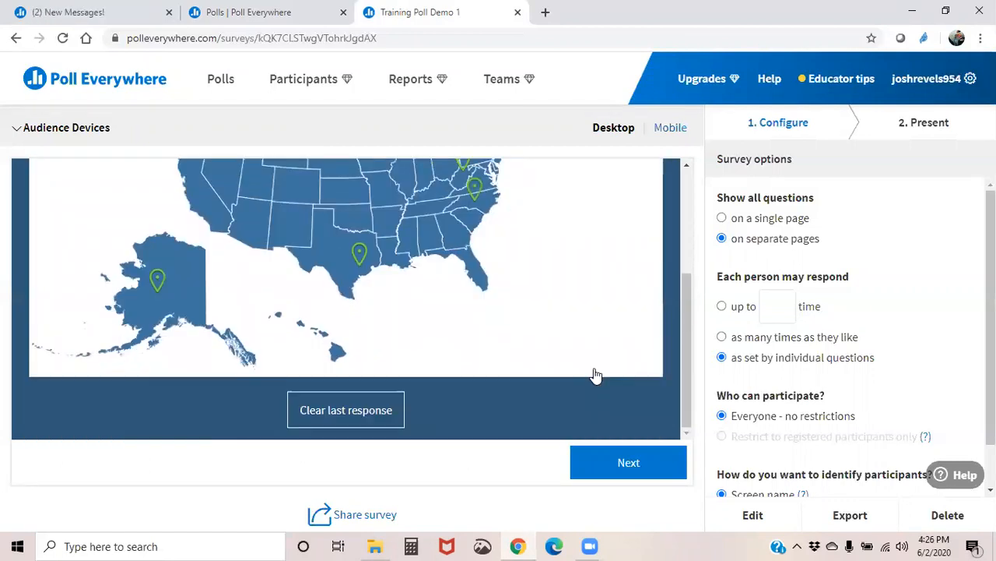
scroll(594, 374, up, 3)
scroll(577, 340, down, 1)
scroll(577, 340, down, 1)
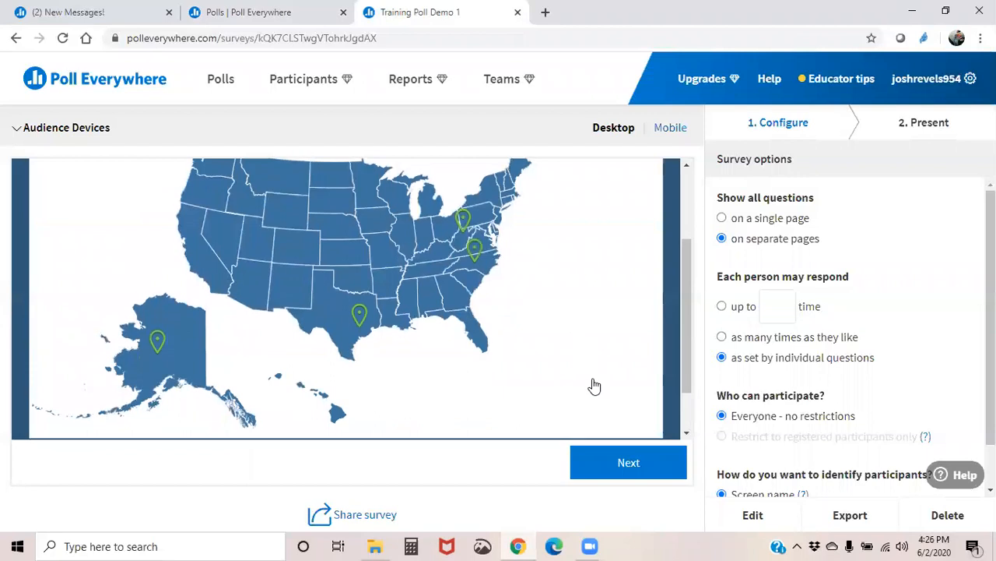
click(622, 462)
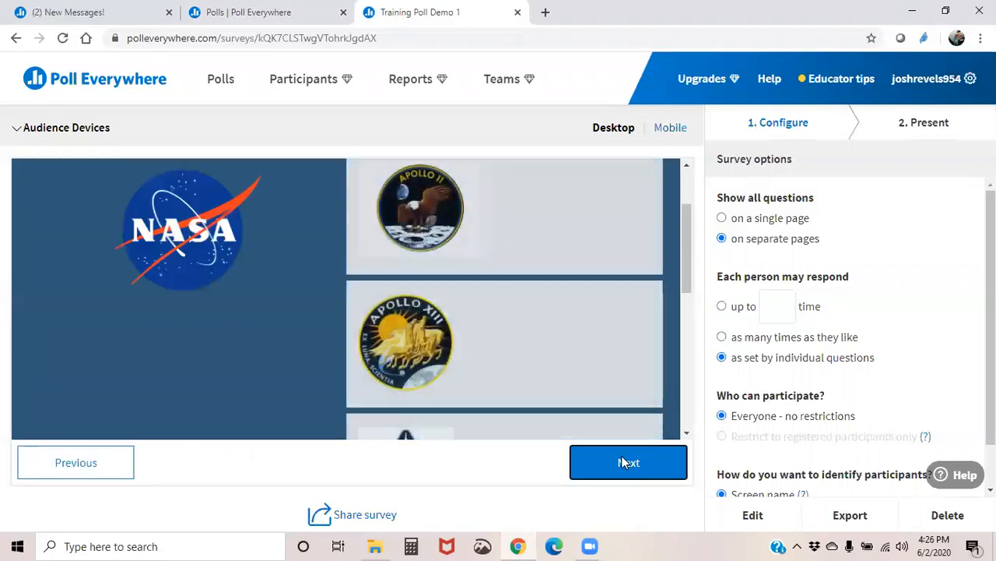
Examine all the mission patch answers offered for the question about the most memorable NASA mission
scroll(346, 296, up, 2)
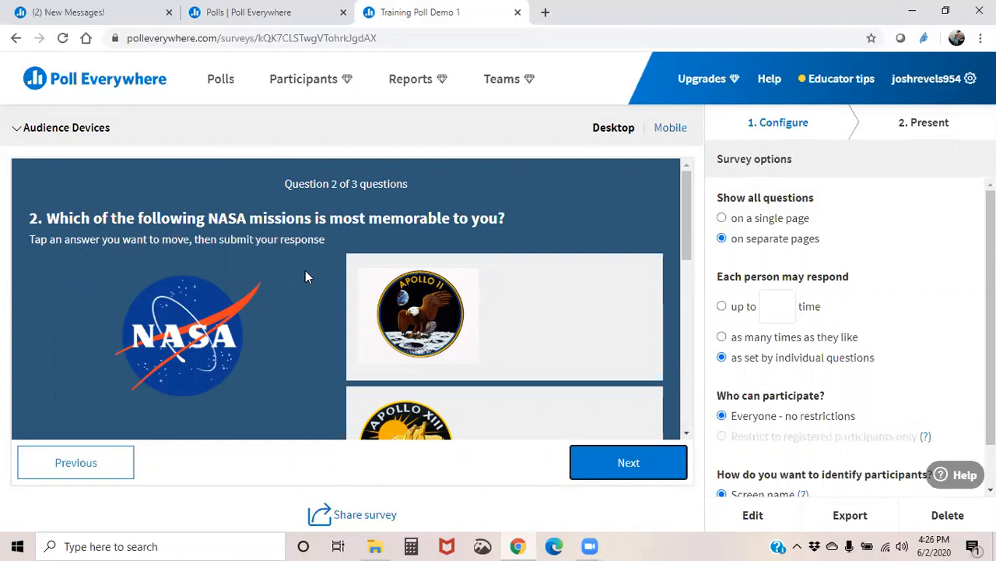
scroll(305, 271, down, 5)
scroll(305, 270, down, 2)
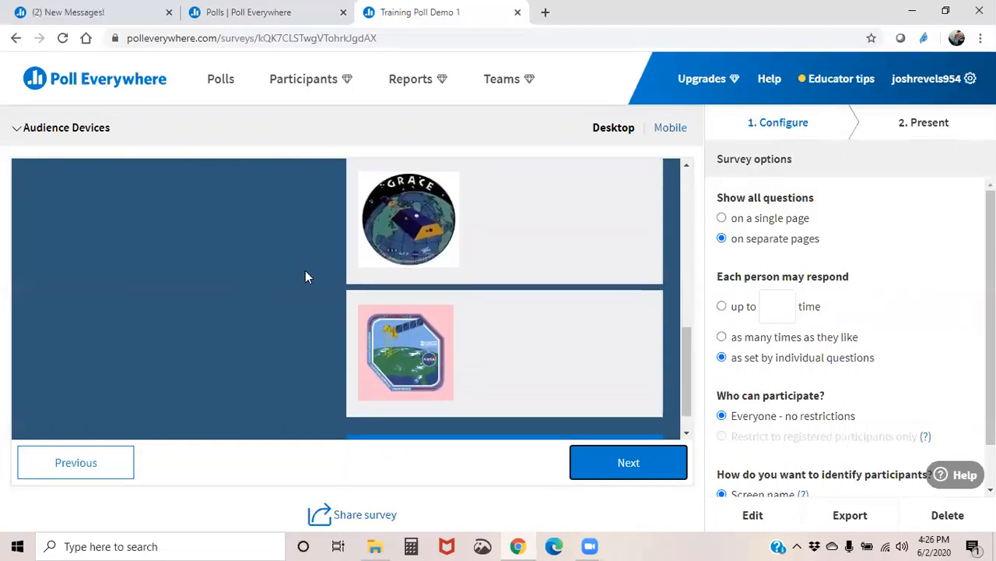
scroll(305, 270, up, 7)
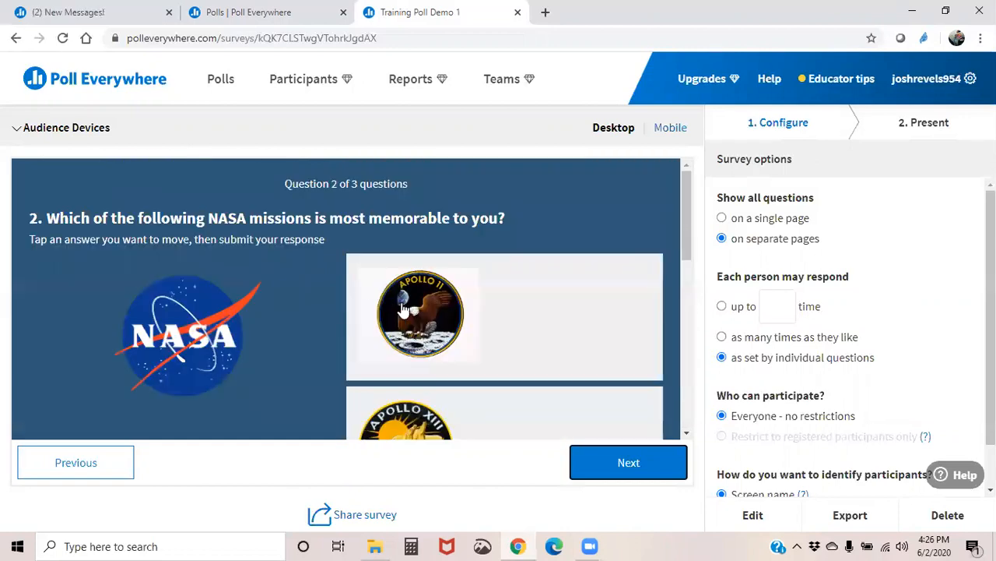
scroll(399, 304, down, 3)
scroll(434, 331, down, 3)
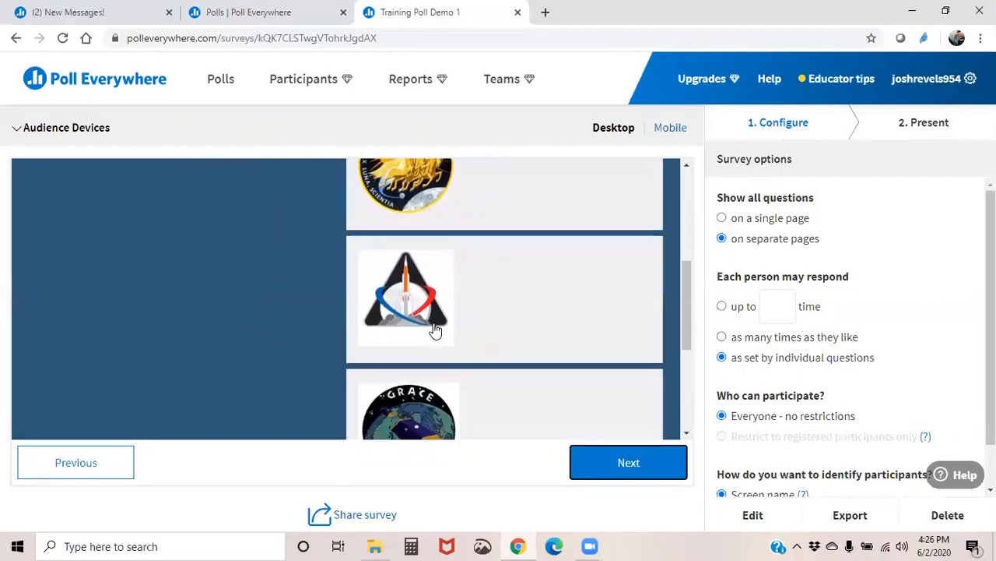
scroll(435, 331, down, 1)
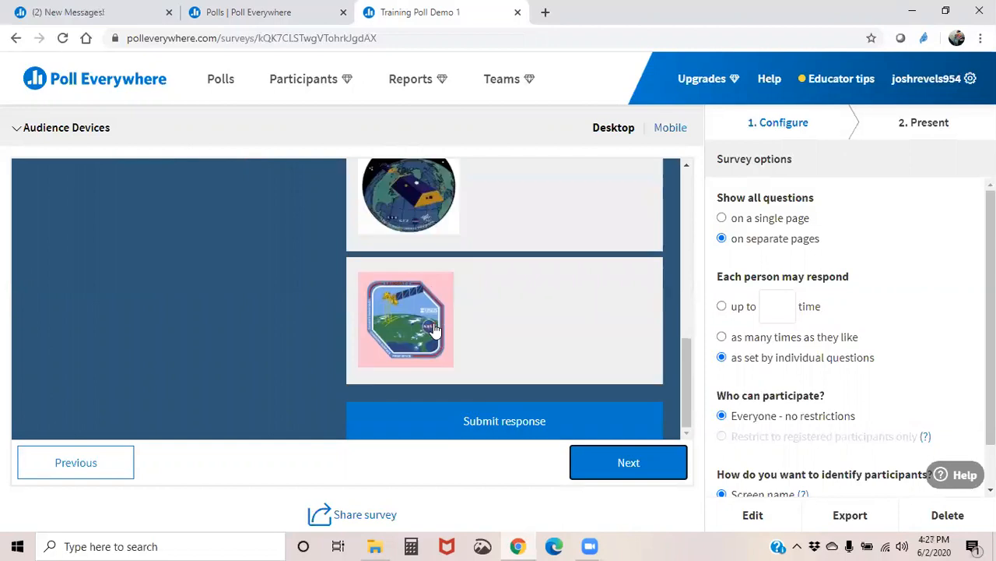
scroll(434, 331, up, 7)
scroll(434, 330, down, 4)
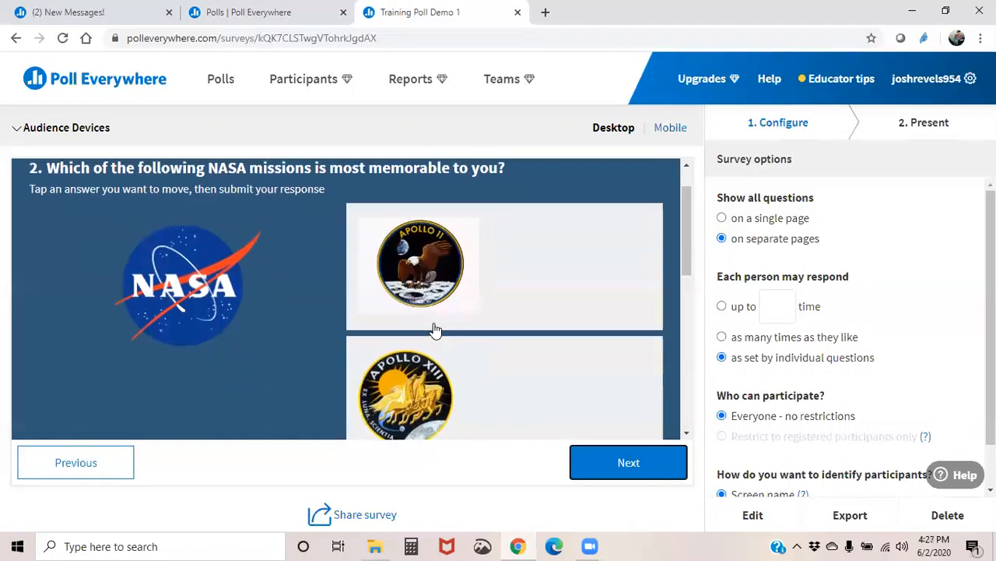
scroll(434, 331, up, 5)
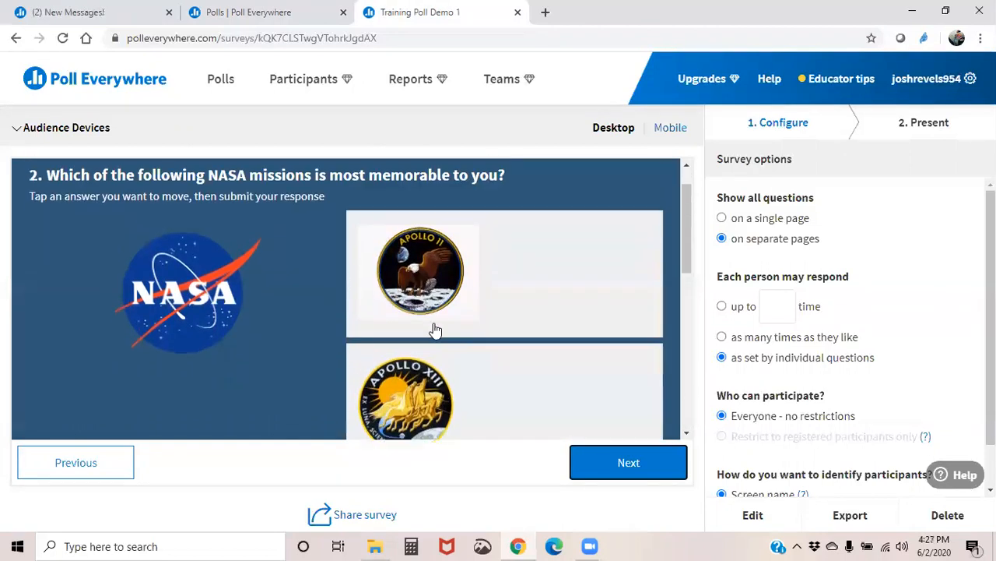
scroll(434, 331, down, 5)
scroll(435, 331, down, 2)
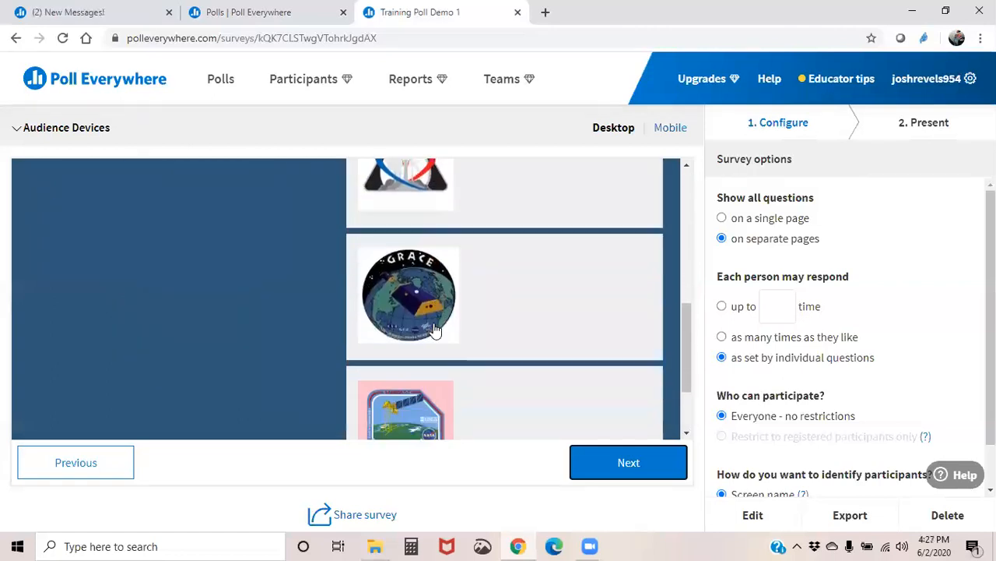
scroll(435, 331, up, 8)
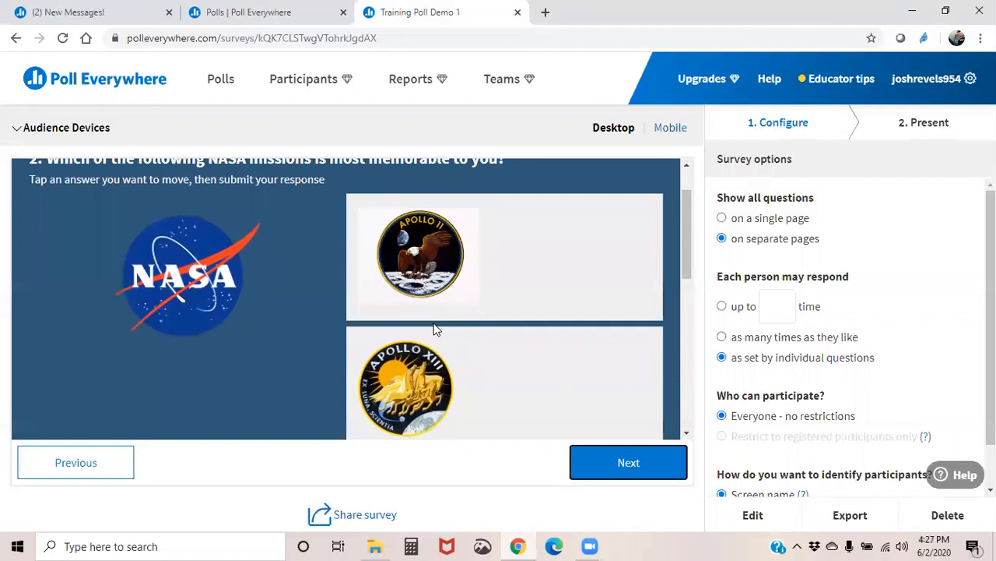
Look through the mission patches in question 2 and move the triangular rocket patch up one rank, directly above Apollo XIII
scroll(433, 329, up, 1)
click(426, 298)
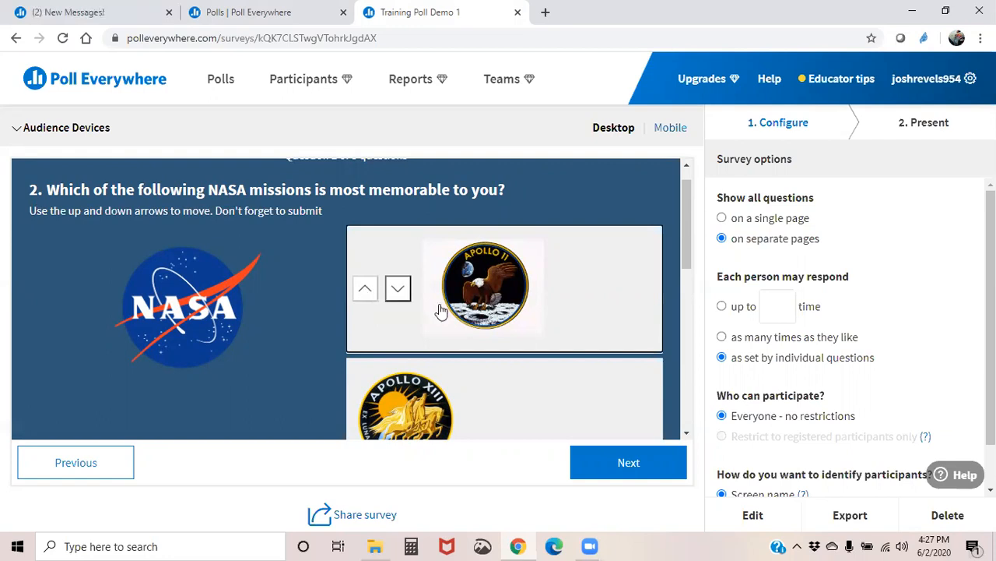
scroll(457, 330, down, 1)
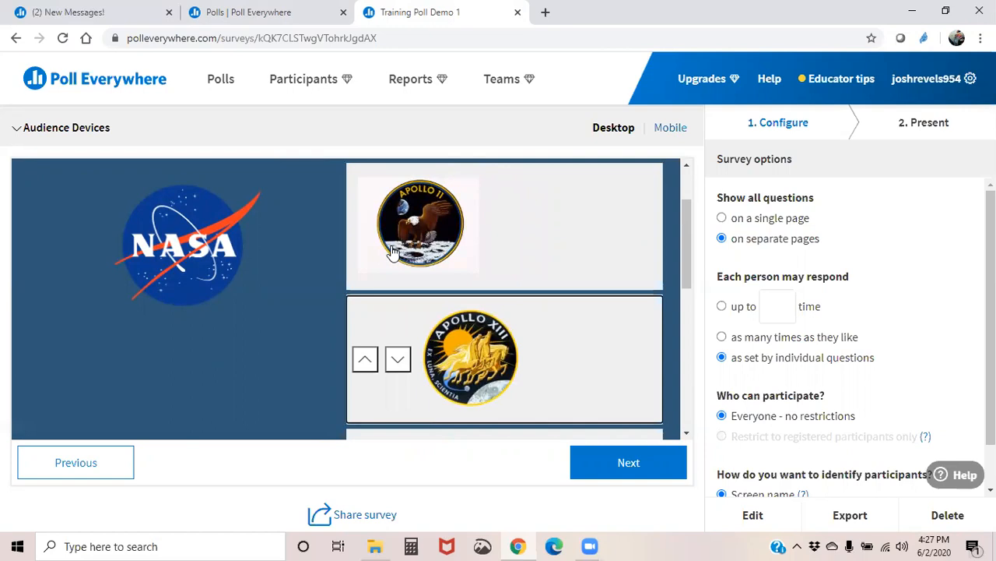
scroll(421, 265, up, 1)
scroll(420, 265, down, 2)
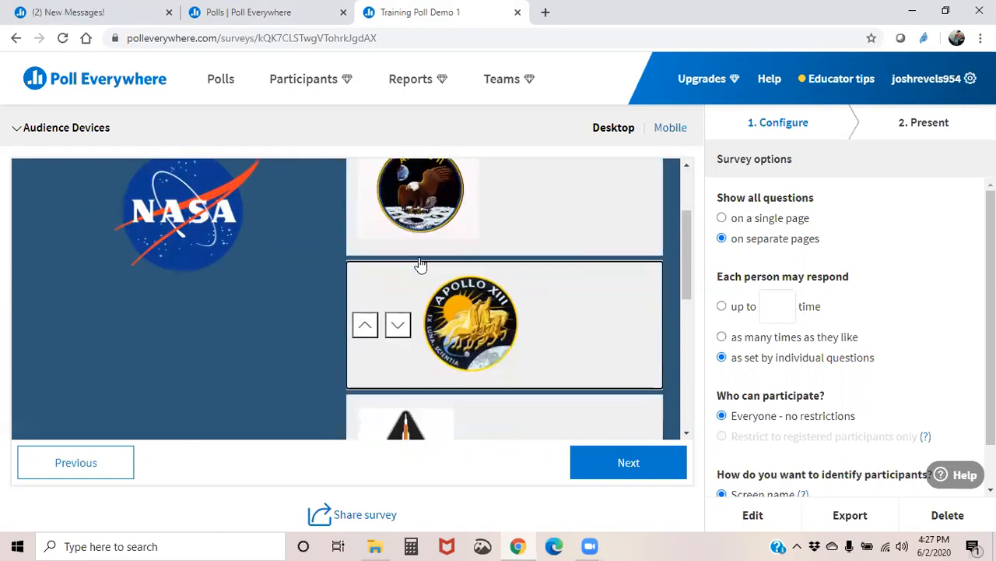
scroll(419, 260, down, 1)
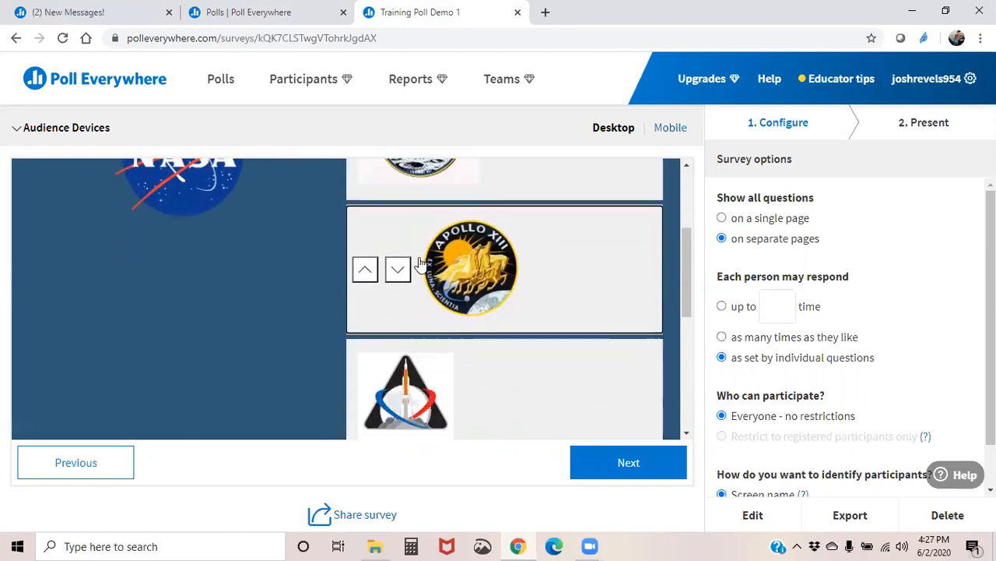
scroll(326, 370, down, 1)
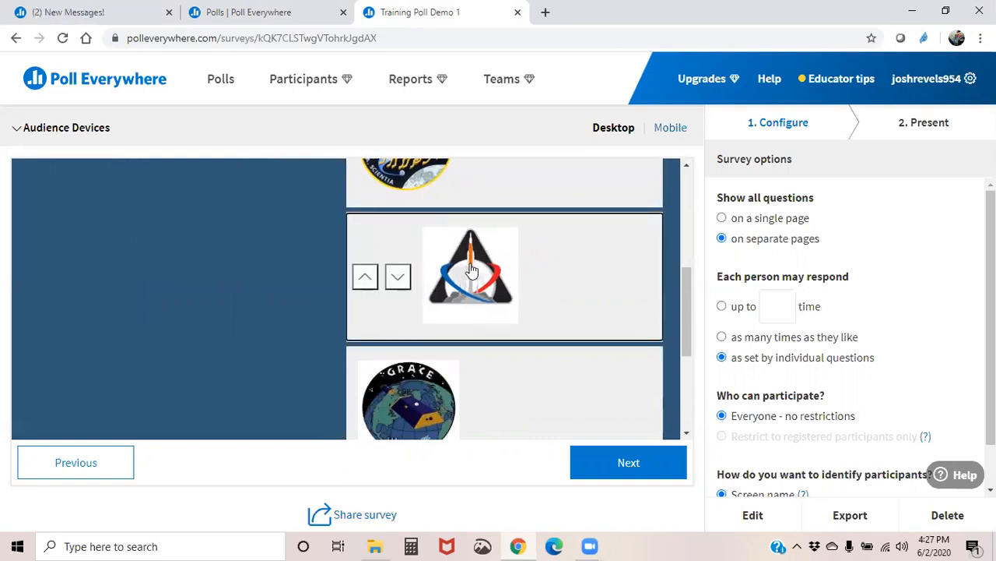
scroll(390, 252, up, 4)
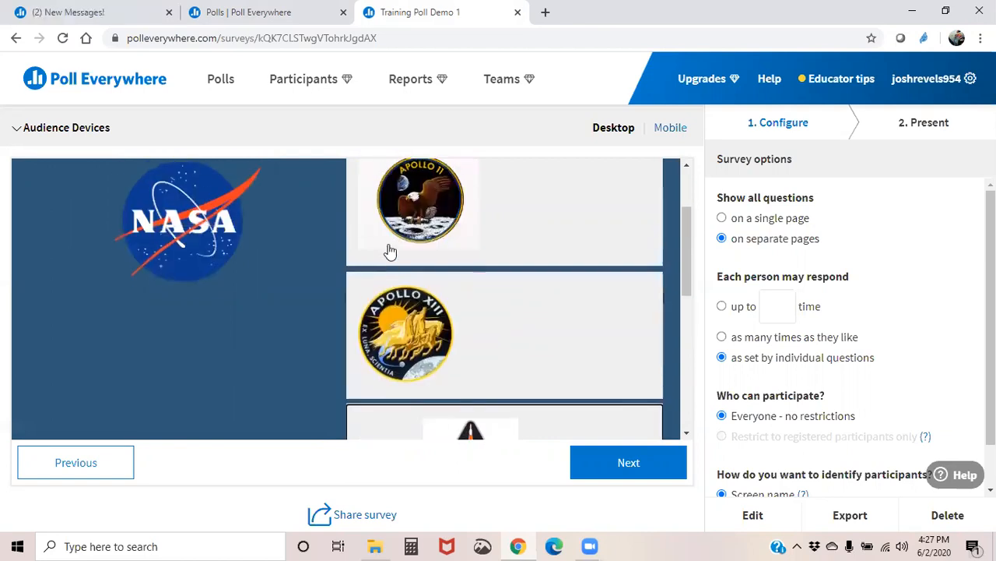
scroll(390, 252, down, 5)
scroll(390, 252, down, 1)
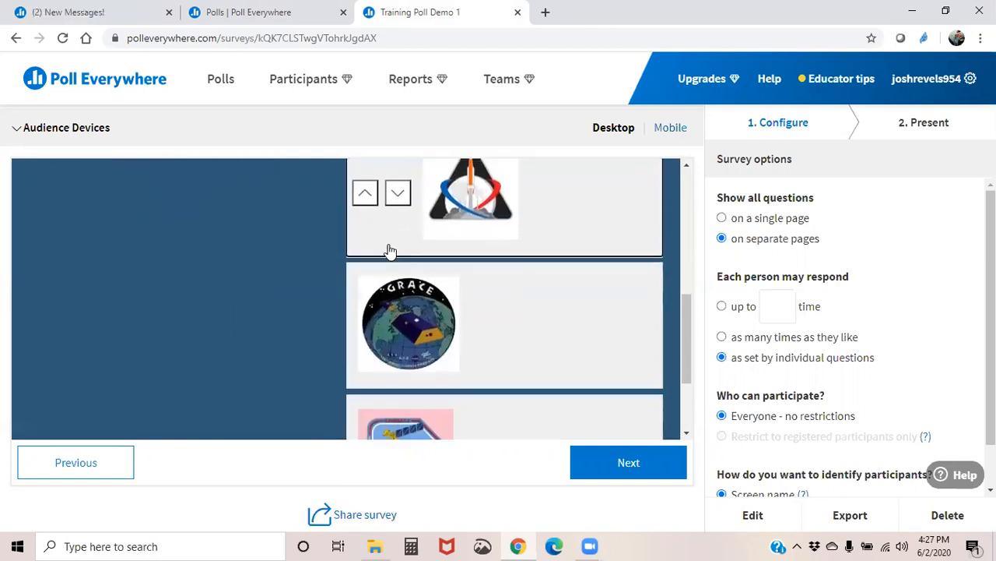
scroll(390, 251, up, 5)
scroll(382, 297, up, 1)
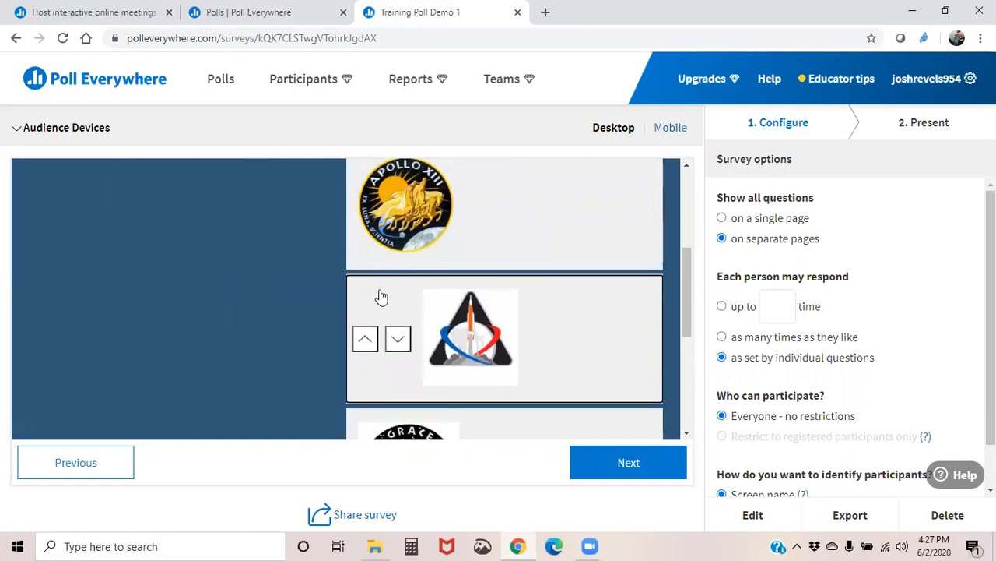
click(367, 341)
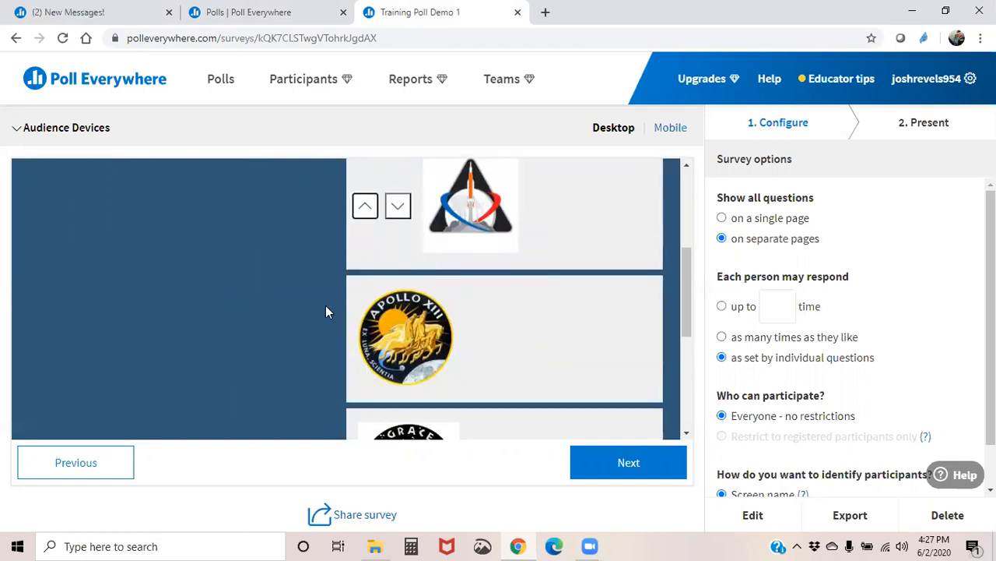
Move the GRACE patch down one rank, below the pink-background satellite patch
scroll(325, 305, down, 1)
scroll(326, 305, down, 3)
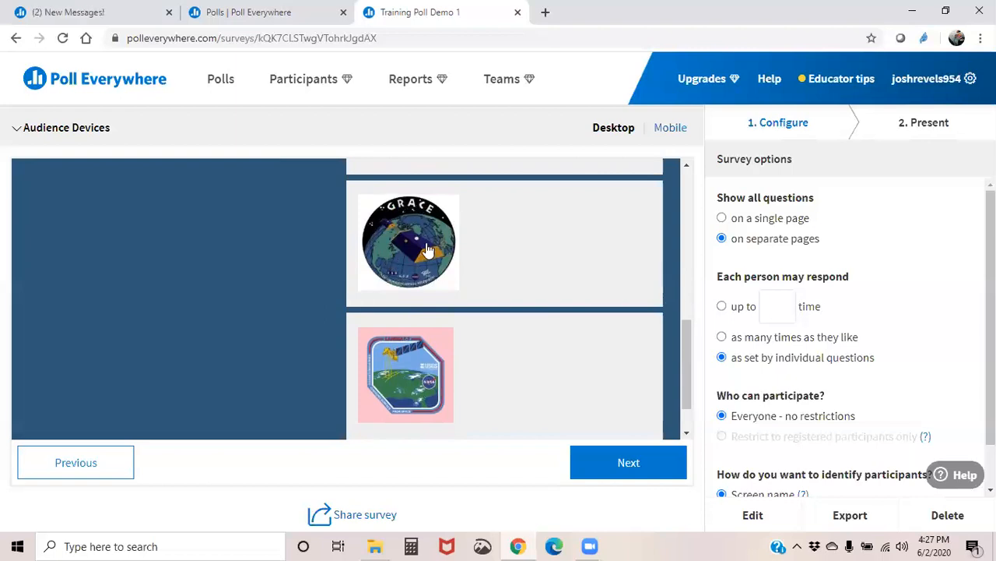
click(371, 246)
click(397, 243)
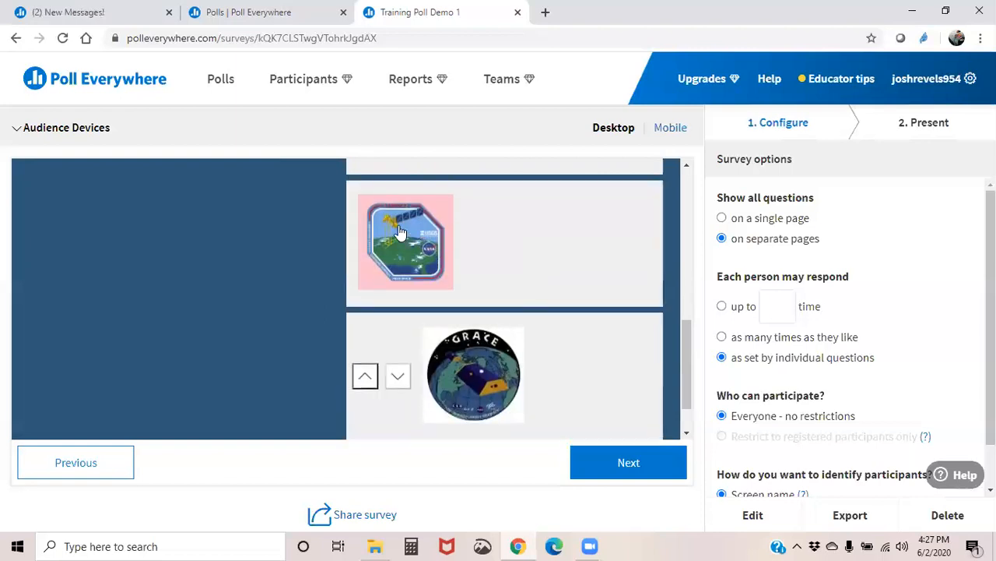
Submit the NASA mission ranking and advance to the third survey question
scroll(350, 224, down, 1)
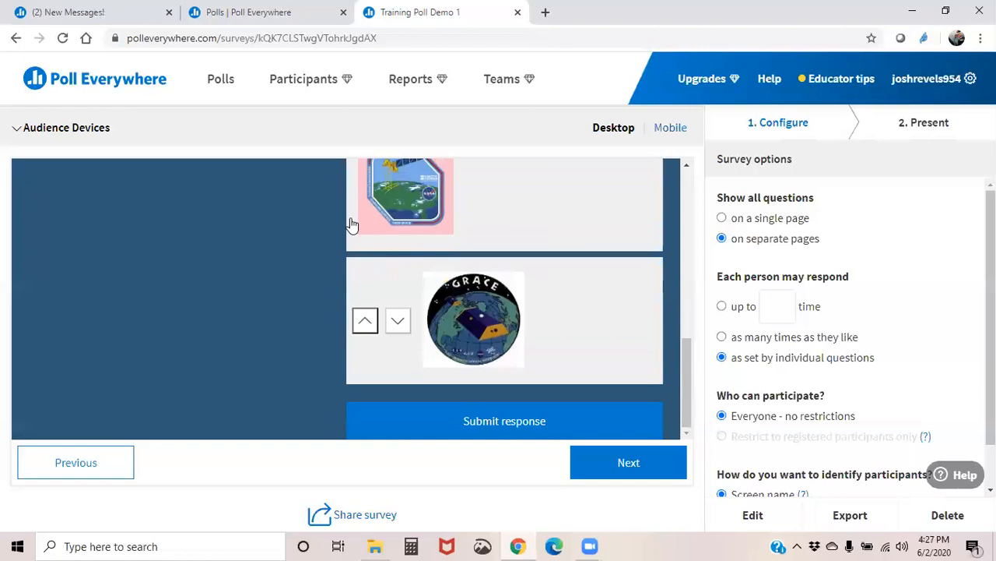
click(463, 416)
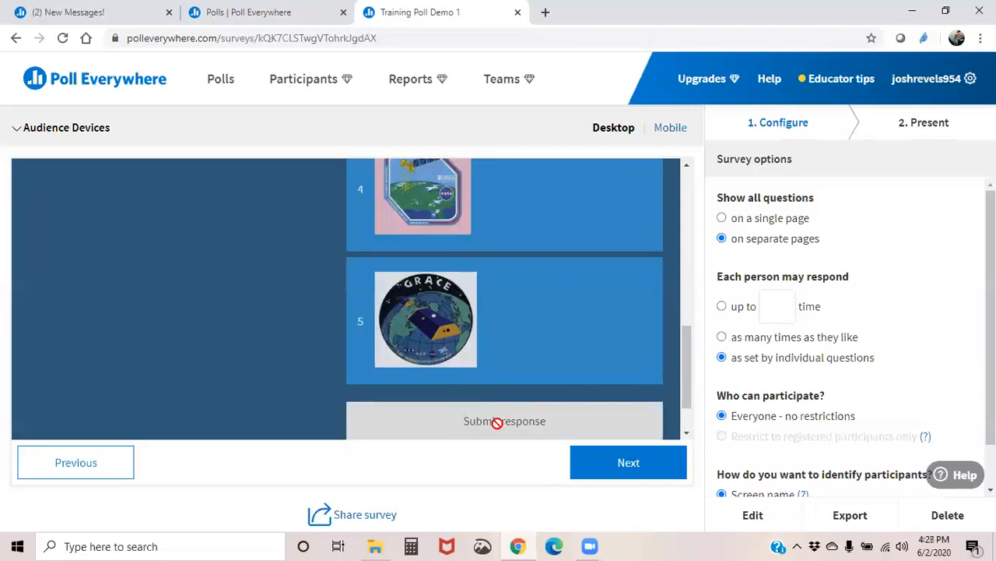
click(615, 462)
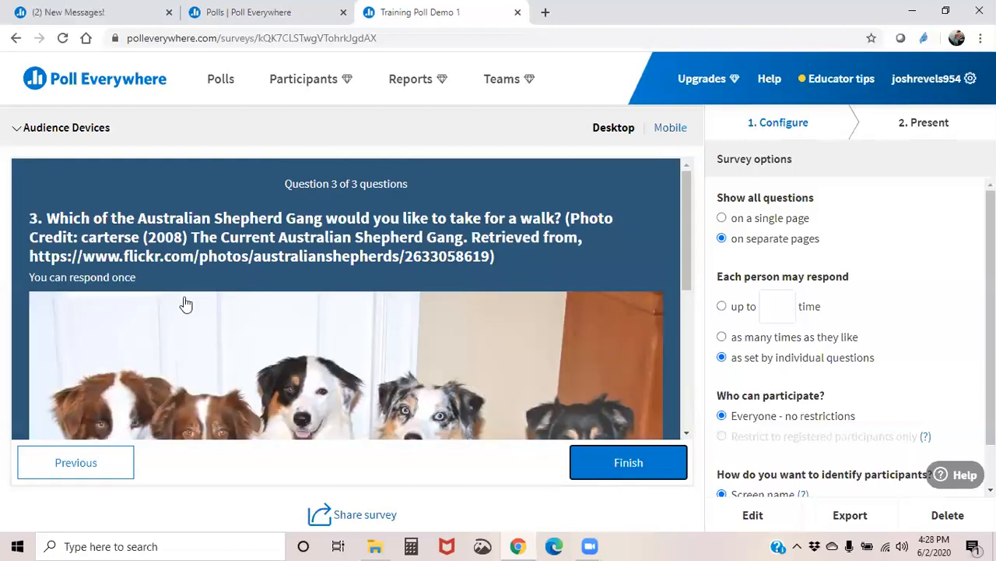
Look over the Australian Shepherd question and answer it by pinning the back-row dog with its tongue out, second from the right
scroll(185, 304, down, 5)
scroll(185, 303, up, 5)
scroll(186, 303, down, 3)
scroll(186, 304, up, 5)
scroll(449, 247, down, 1)
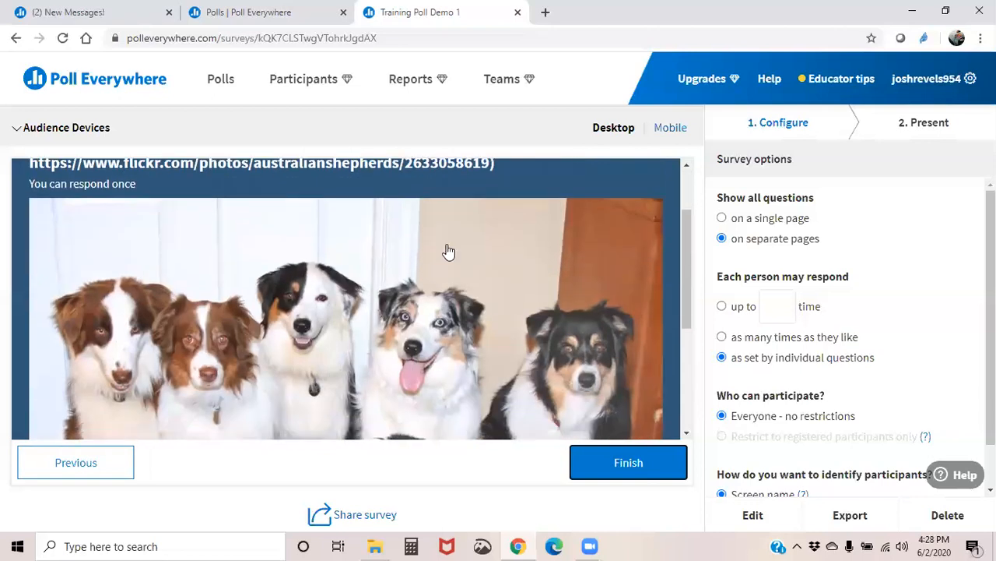
scroll(448, 251, down, 1)
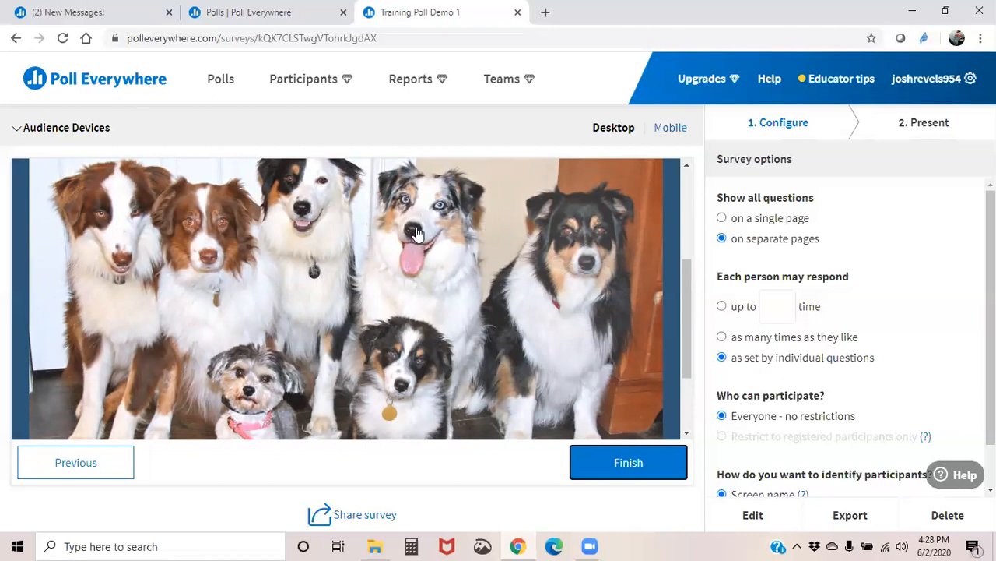
click(415, 226)
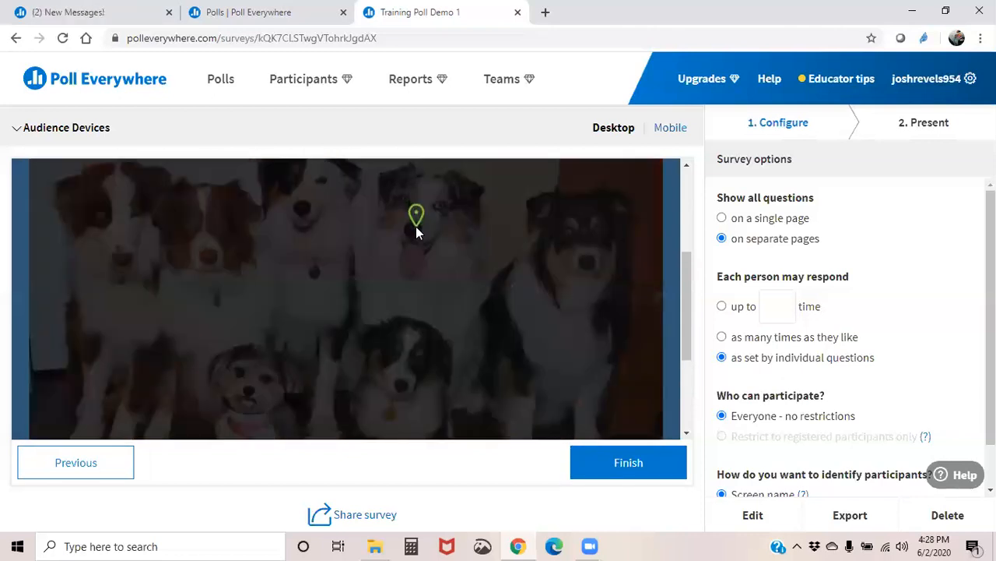
Review the pin recorded on the dog photo and finish the survey
scroll(415, 227, up, 3)
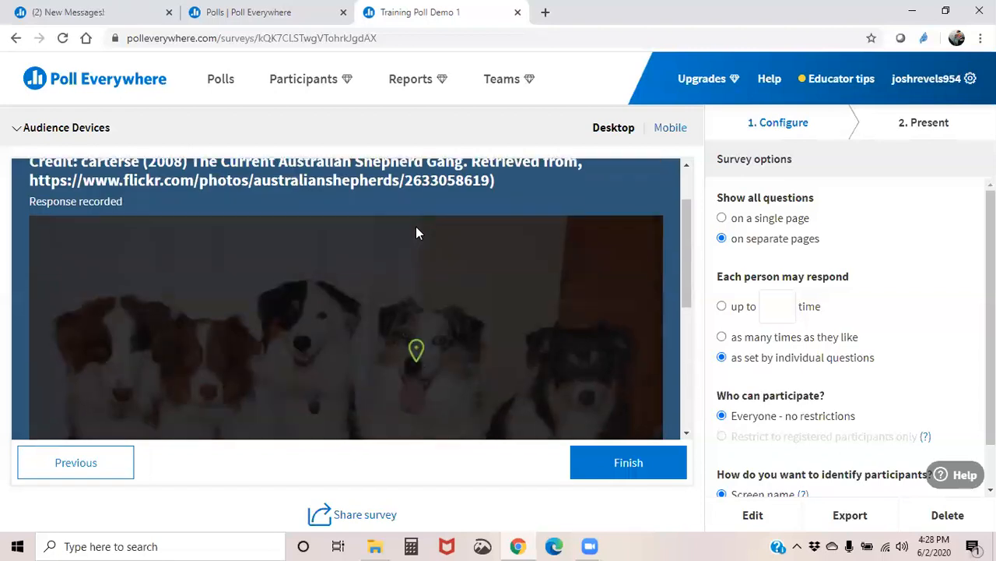
scroll(416, 226, down, 5)
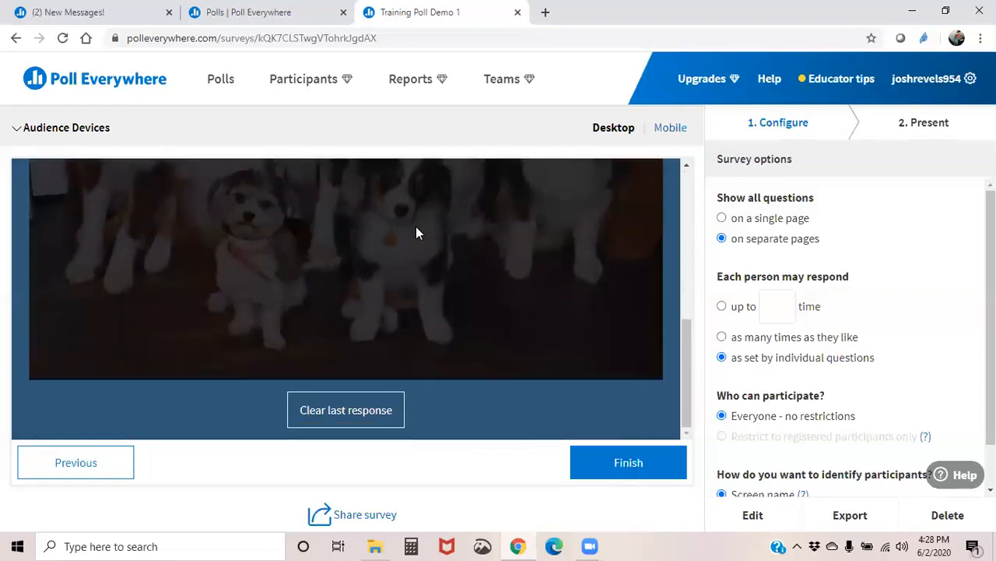
scroll(543, 302, up, 2)
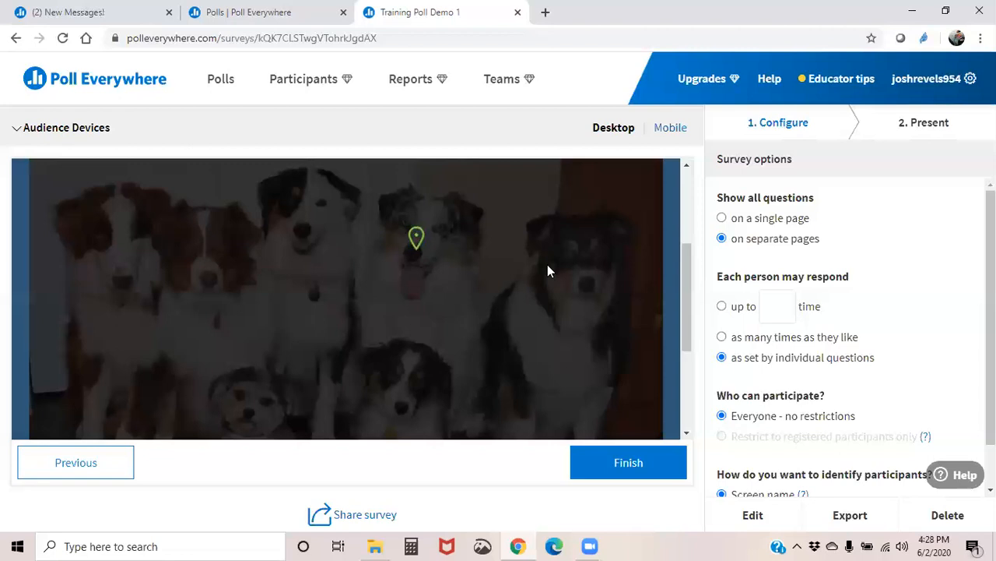
scroll(547, 269, down, 4)
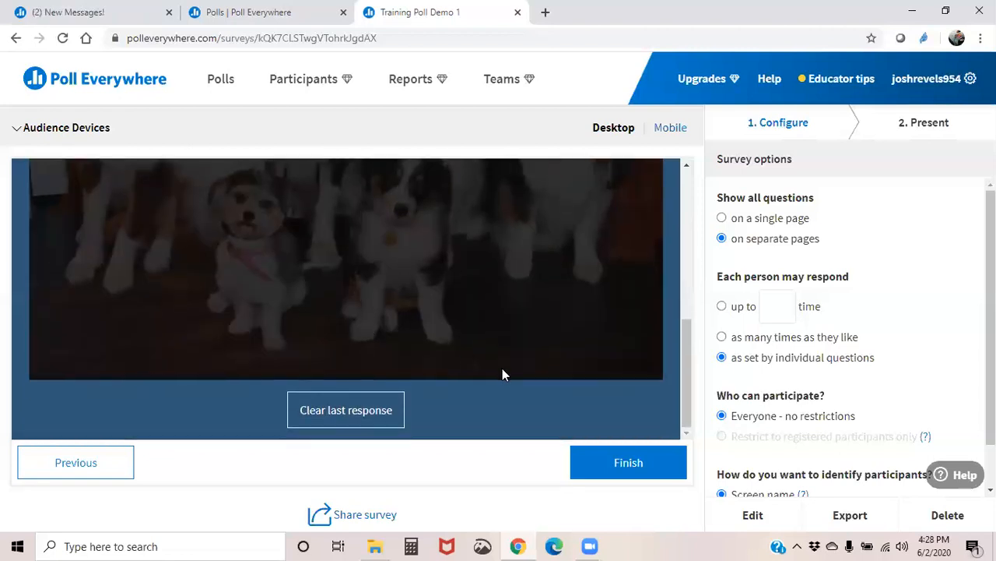
click(611, 462)
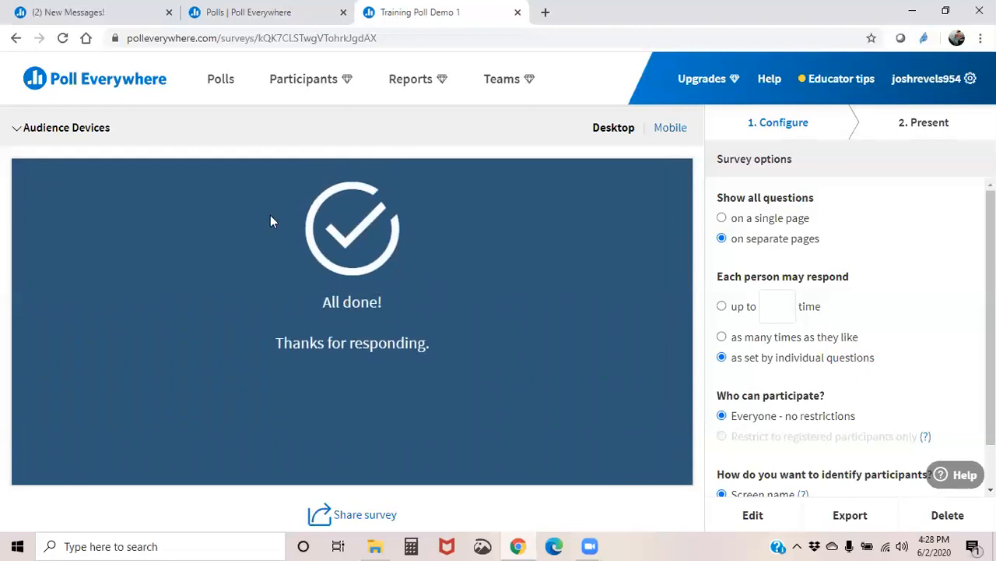
Collapse the audience device preview, go to the results of the "Where are you from?" map question and activate it
click(45, 136)
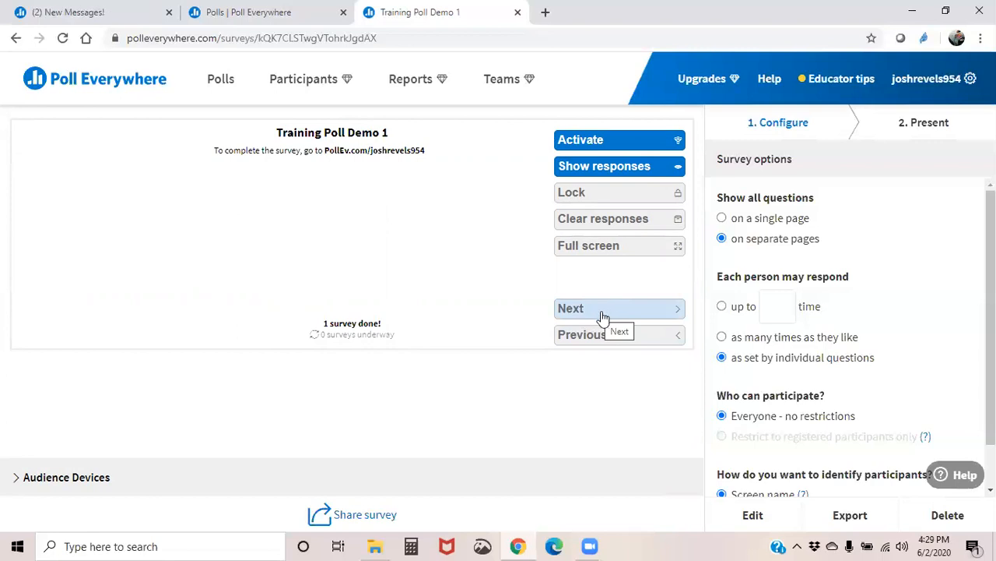
click(574, 311)
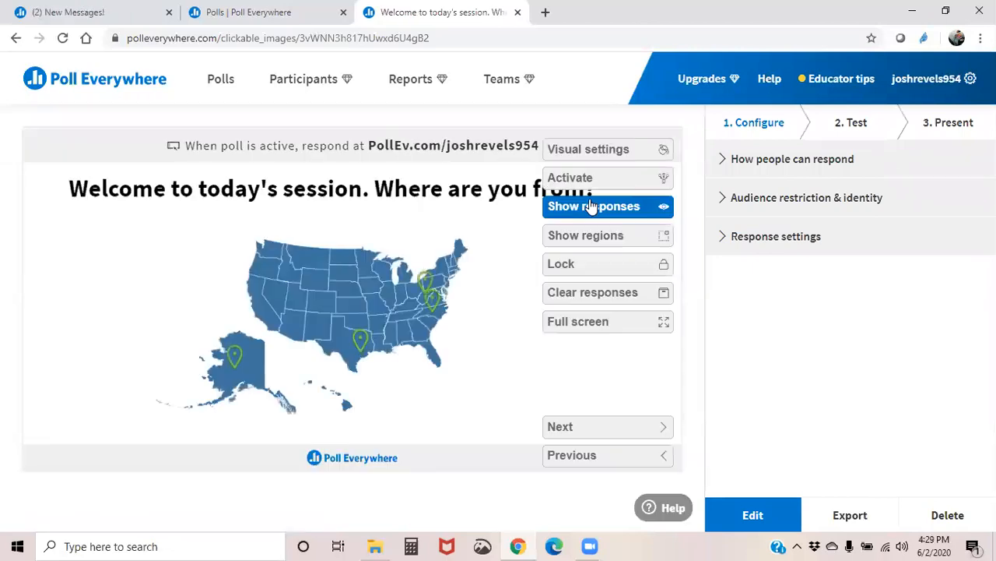
click(555, 181)
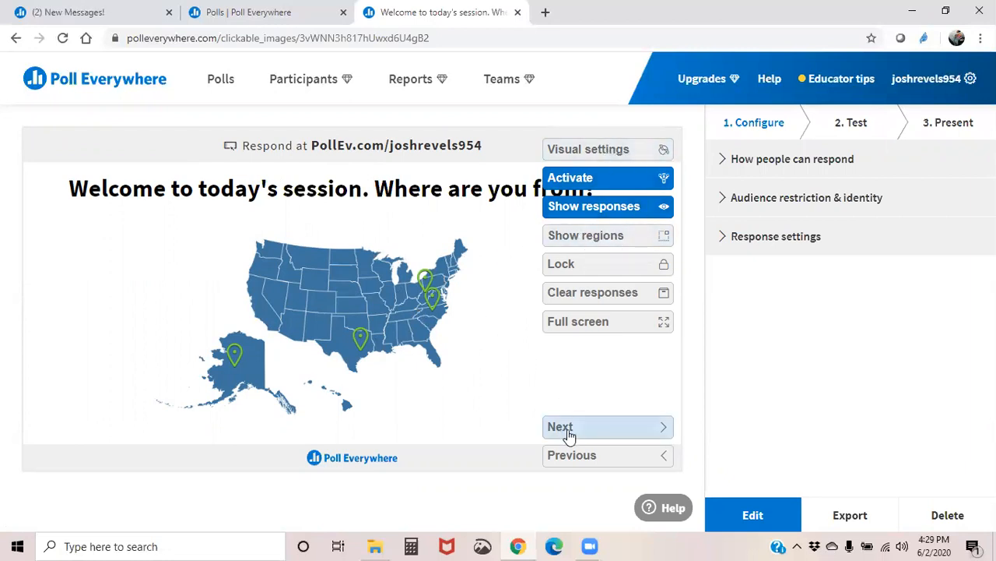
View the NASA mission ranking results, move on to the Australian Shepherd question and activate it
click(588, 430)
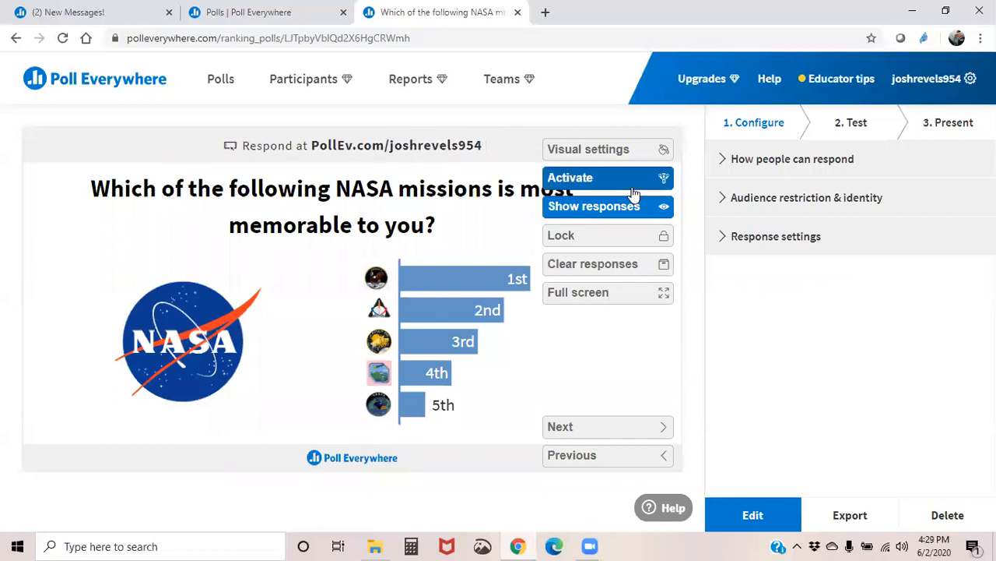
click(576, 430)
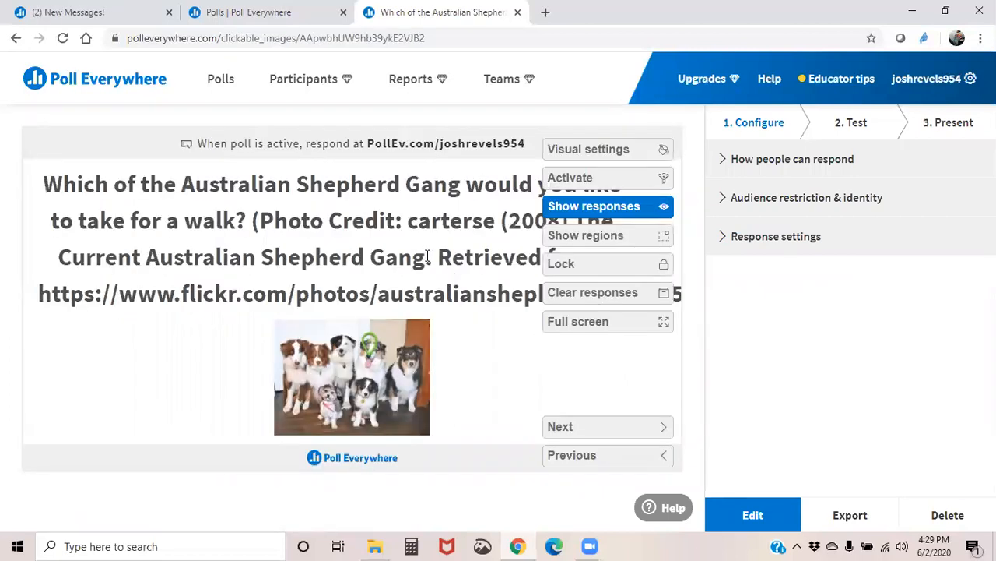
click(603, 178)
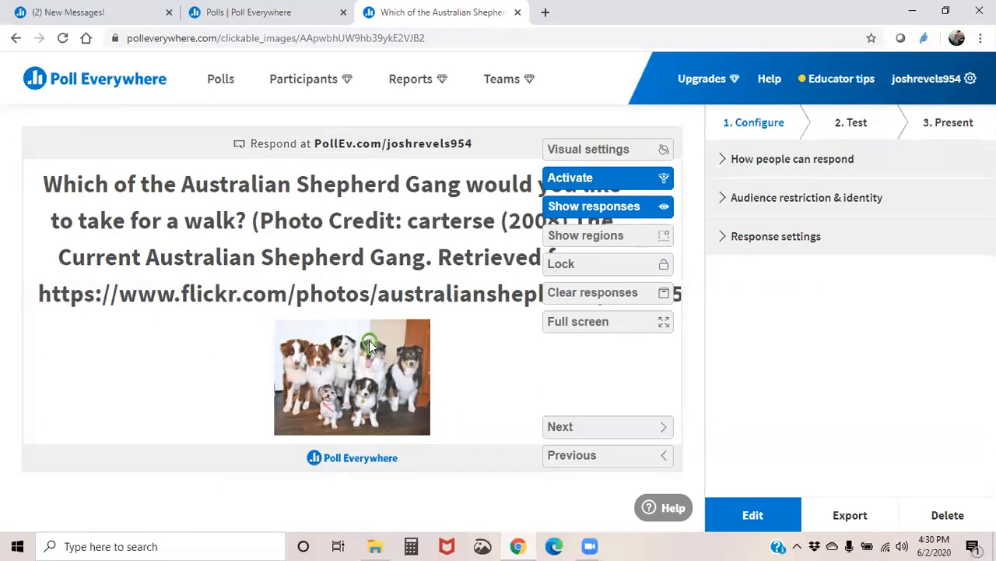
Show the response regions on the Australian Shepherd photo and hide them again
click(627, 243)
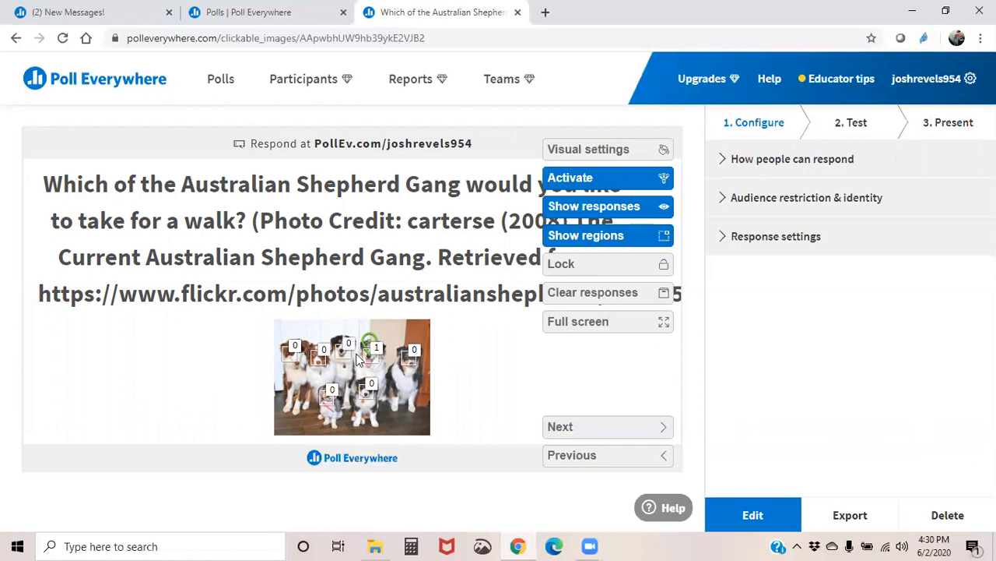
click(634, 240)
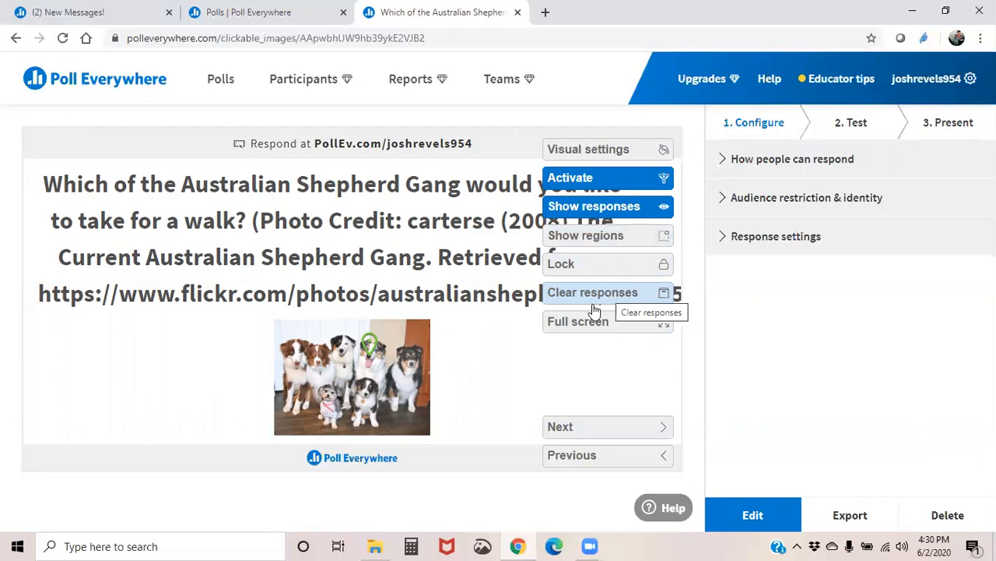
View the Australian Shepherd results full screen, flip to the NASA mission results and back, and return to the polls list
click(584, 324)
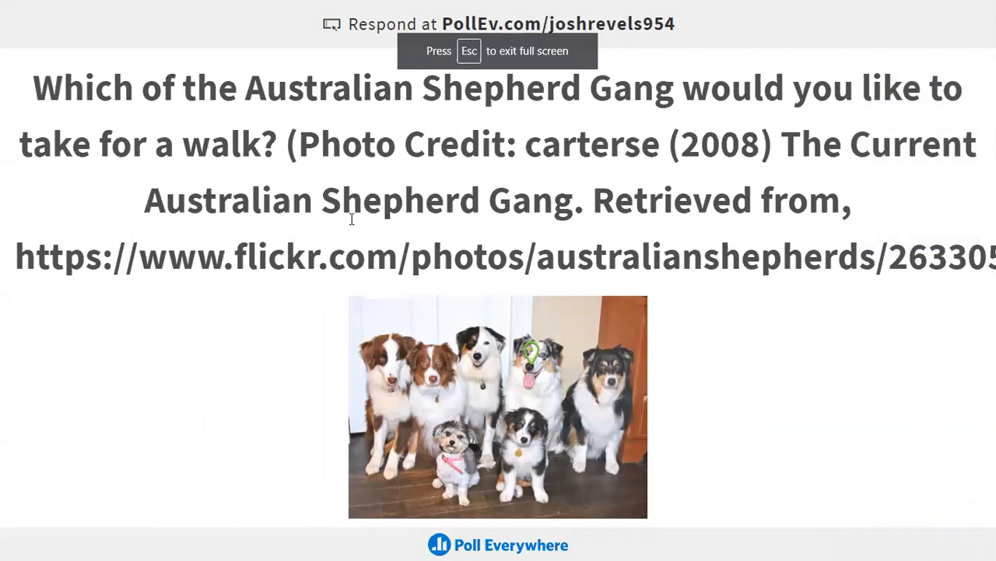
key(Right)
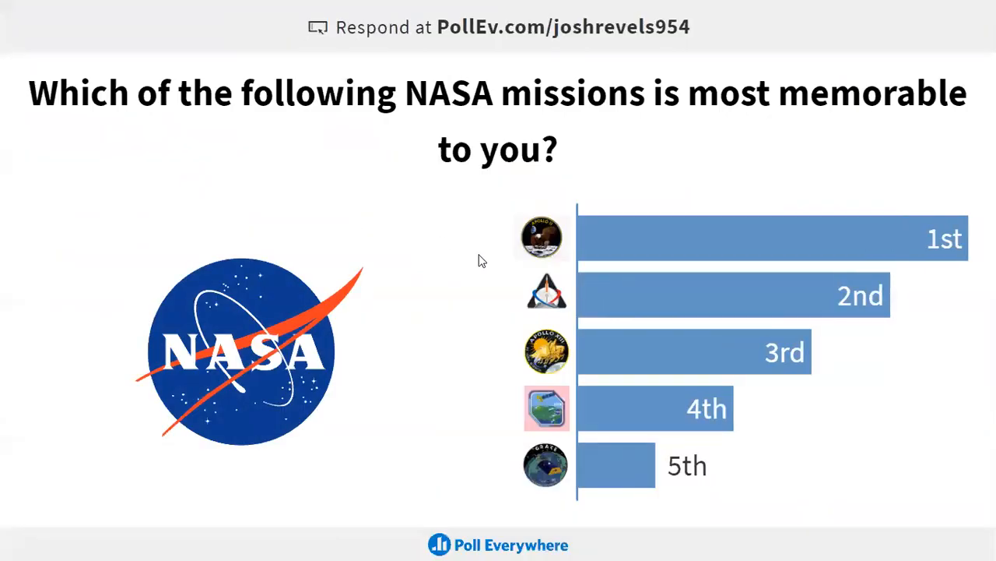
key(Left)
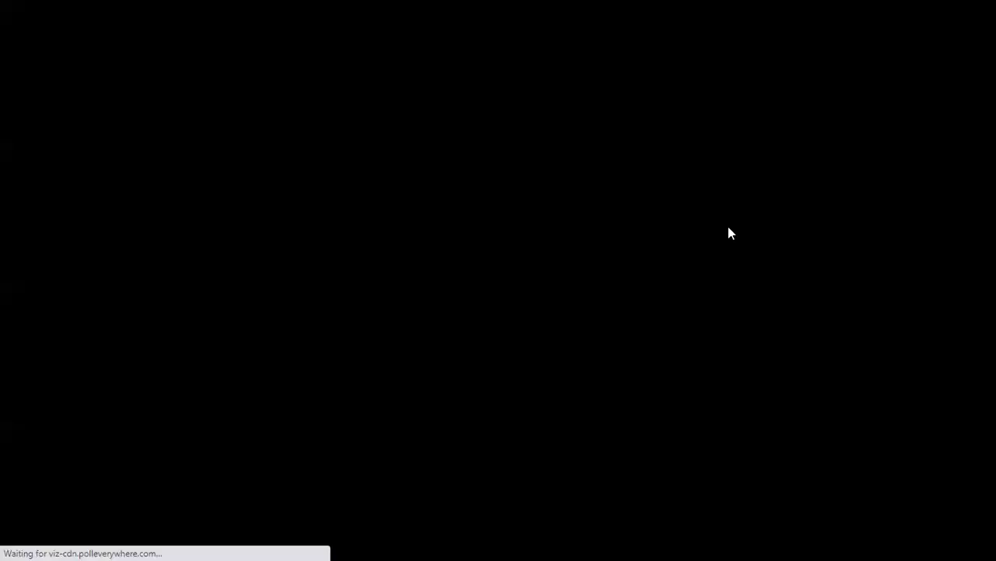
key(Escape)
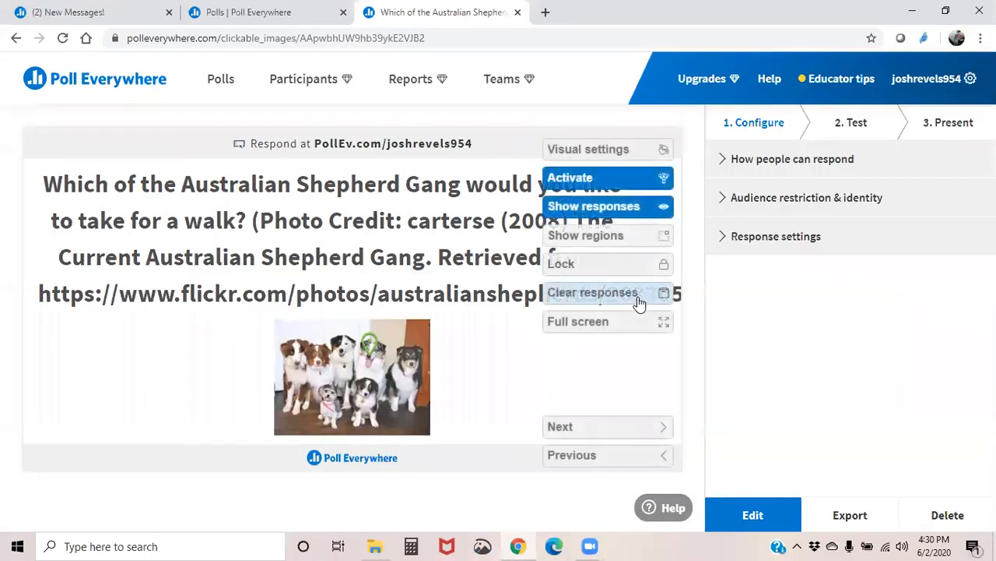
click(212, 87)
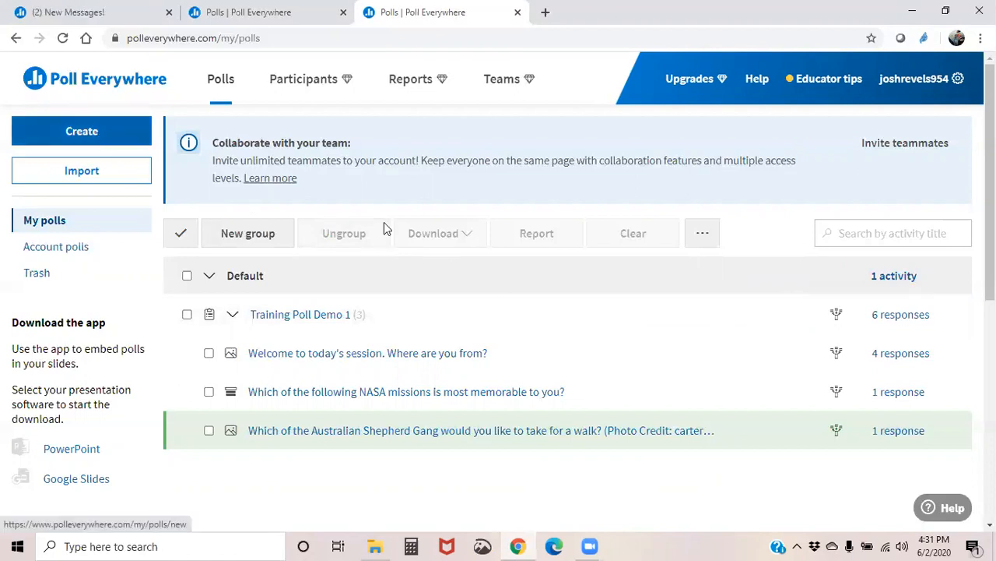
Create a new word cloud activity titled "Space"
click(115, 135)
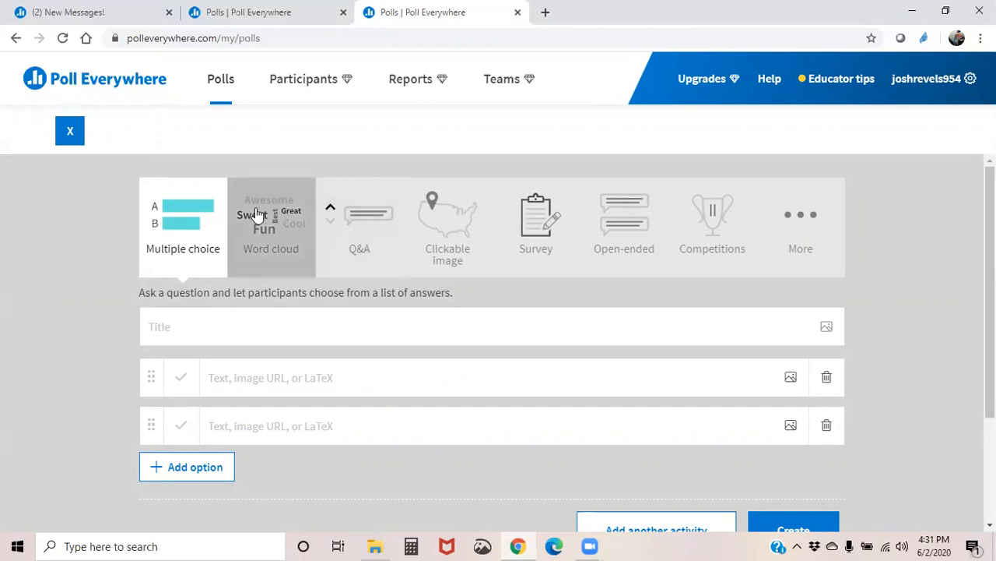
click(793, 238)
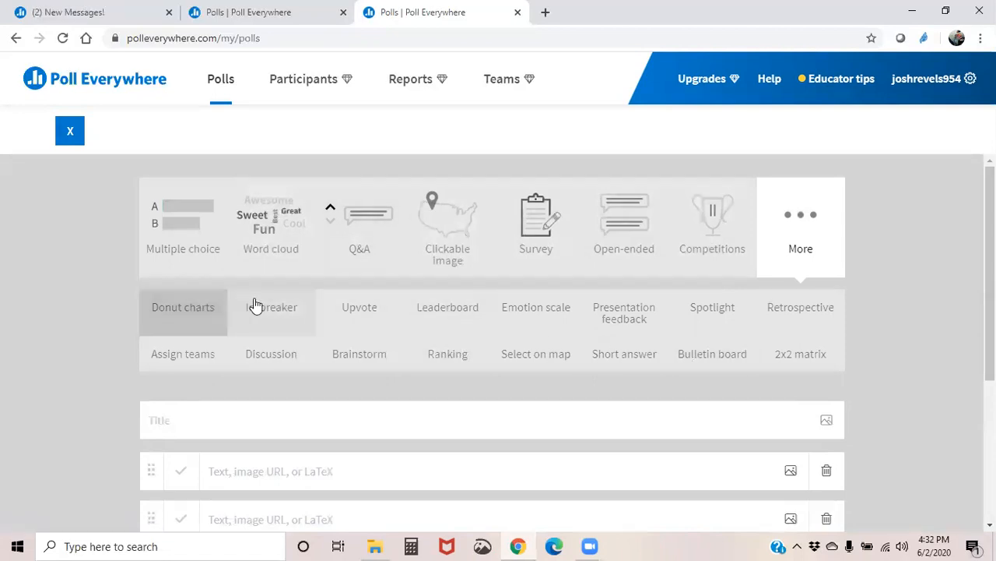
click(285, 234)
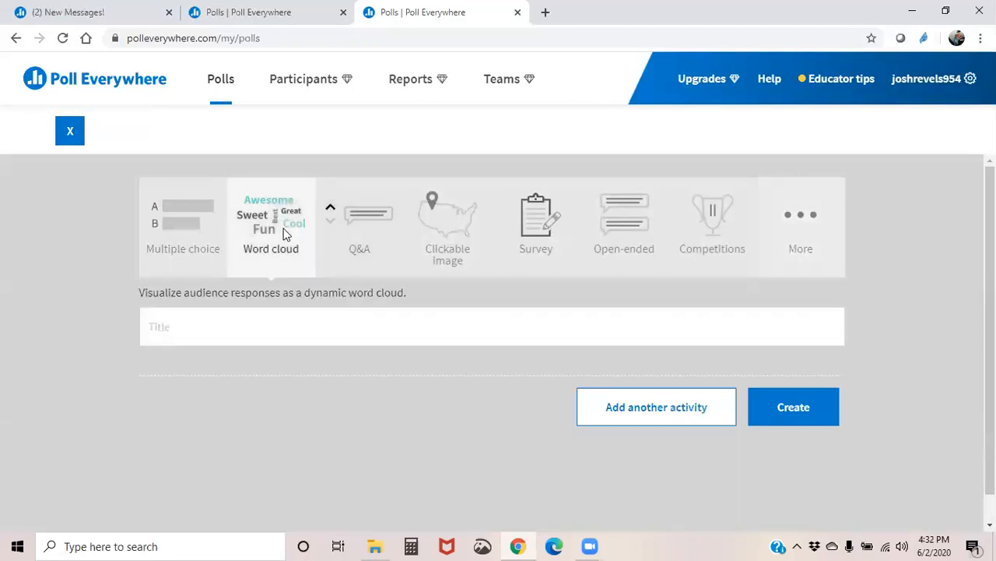
click(210, 331)
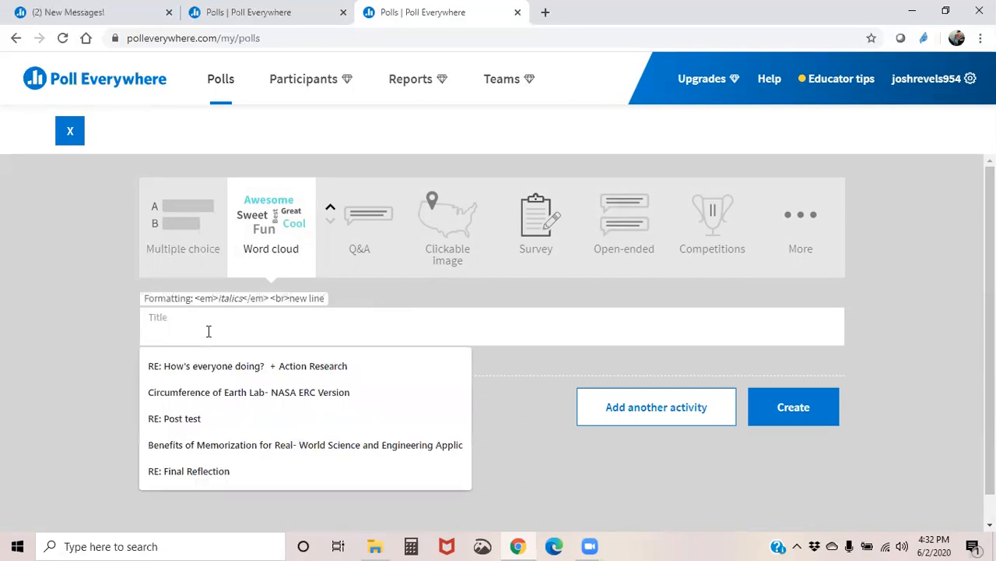
text(Space)
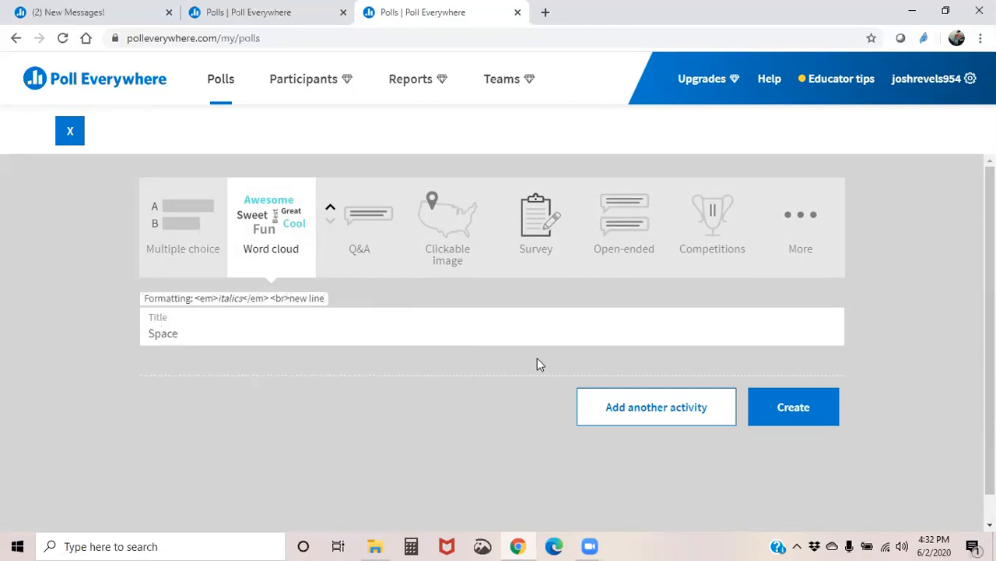
click(810, 404)
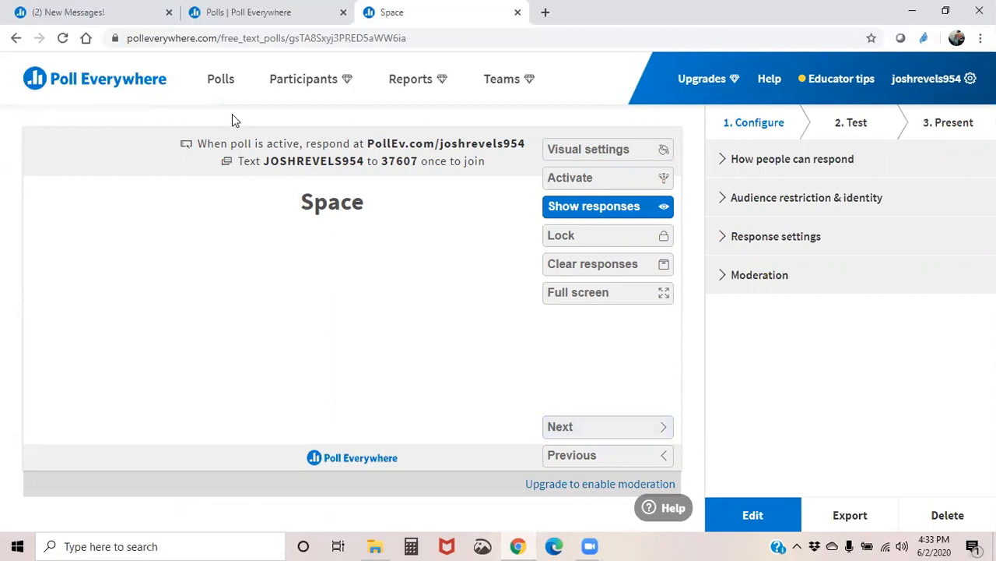
Retitle the "Space" word cloud as "What word comes to mind when you think of space?" and save it
click(222, 88)
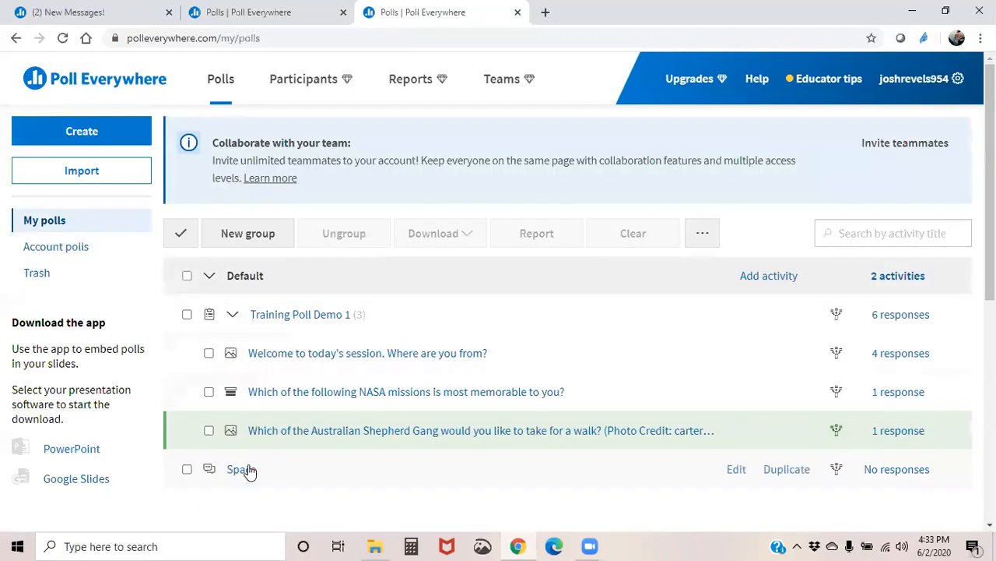
click(732, 472)
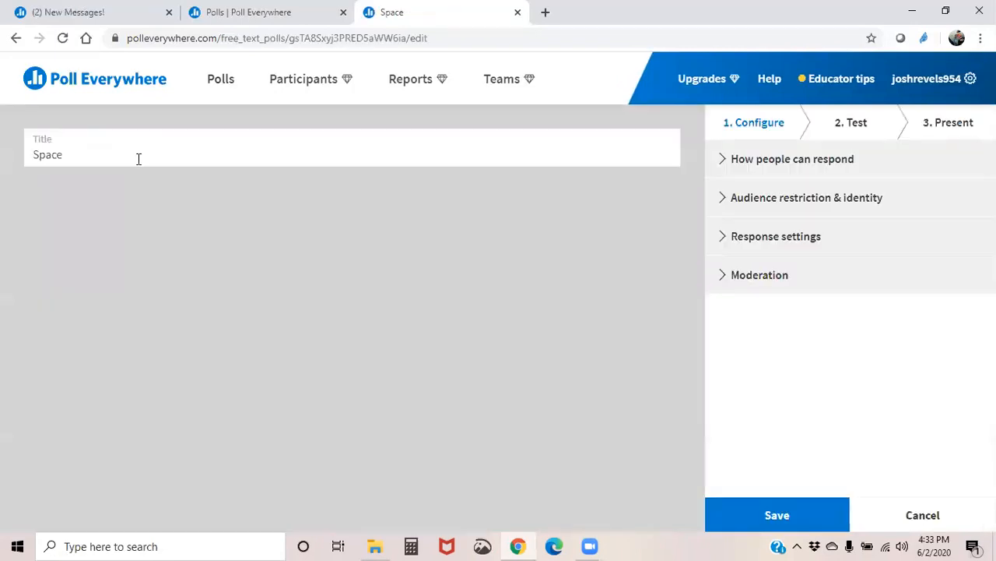
click(103, 154)
key(ctrl+a)
key(BackSpace)
text(What word comes to mind when you think of space?)
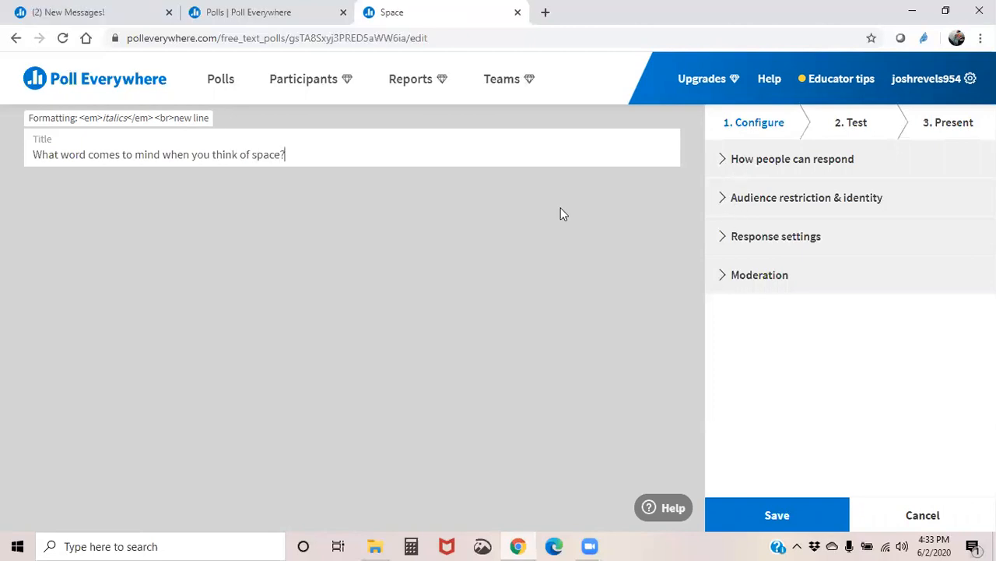
click(743, 525)
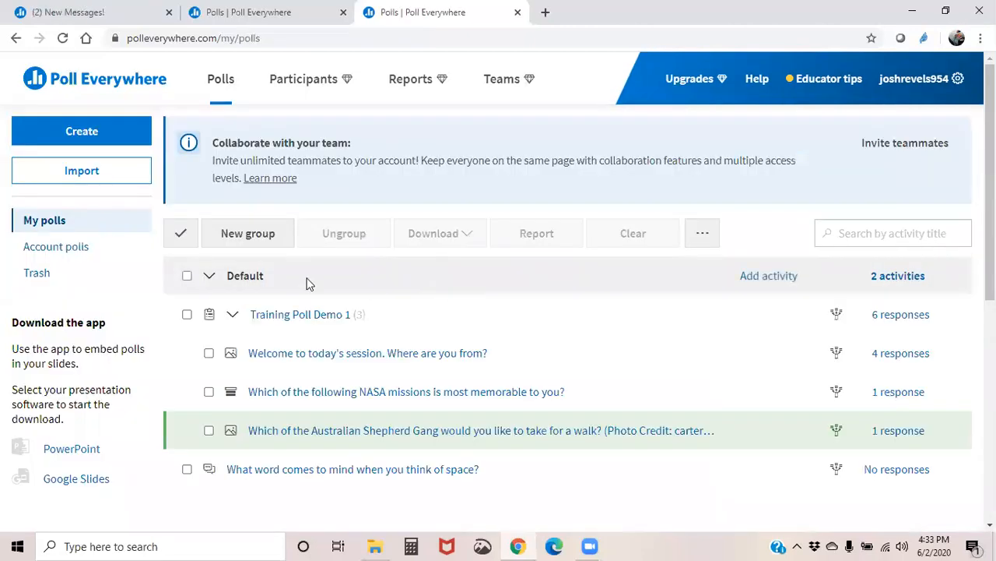
Open the space word cloud question from the polls list, activate it and present it full screen
scroll(208, 262, down, 1)
scroll(206, 258, down, 1)
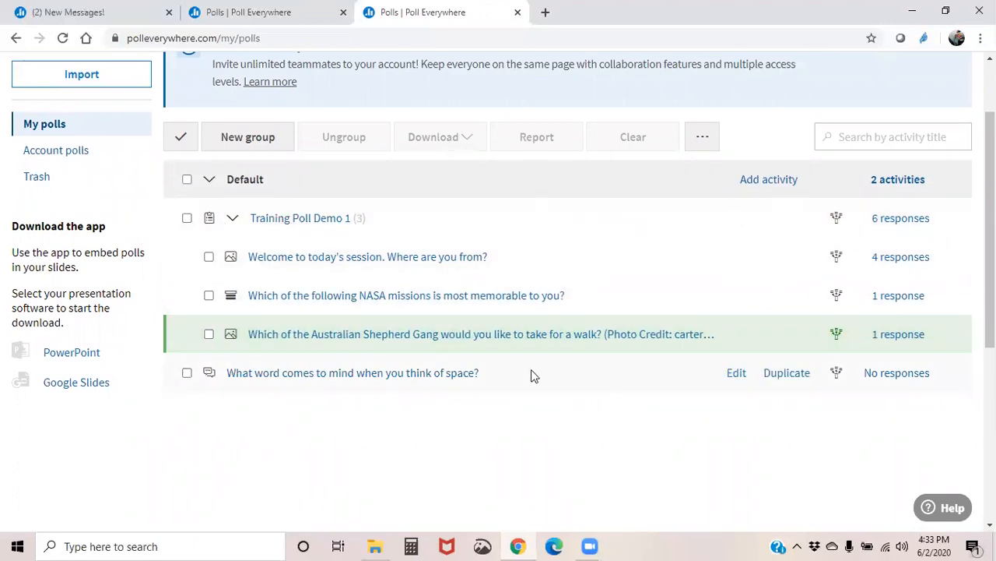
click(438, 383)
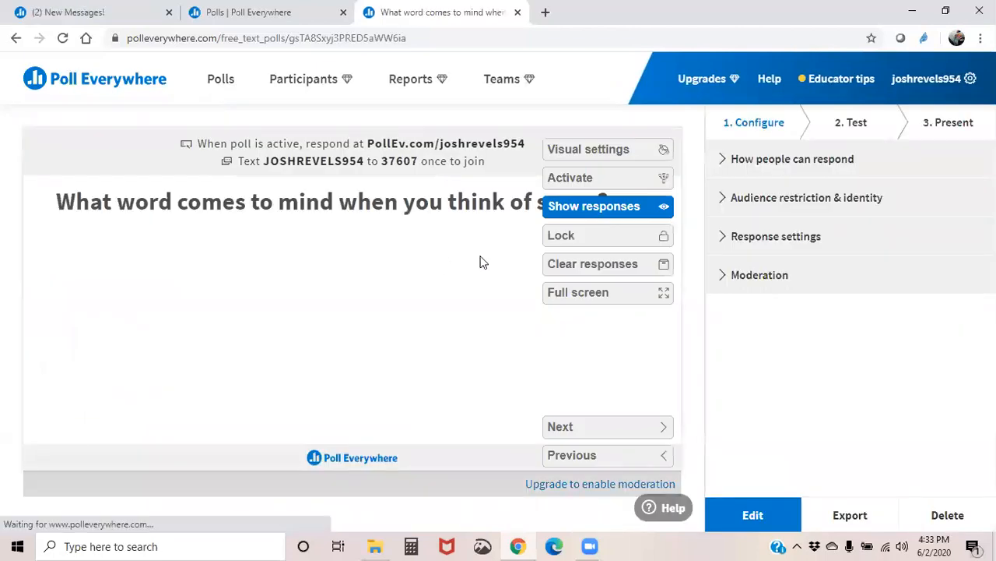
click(608, 188)
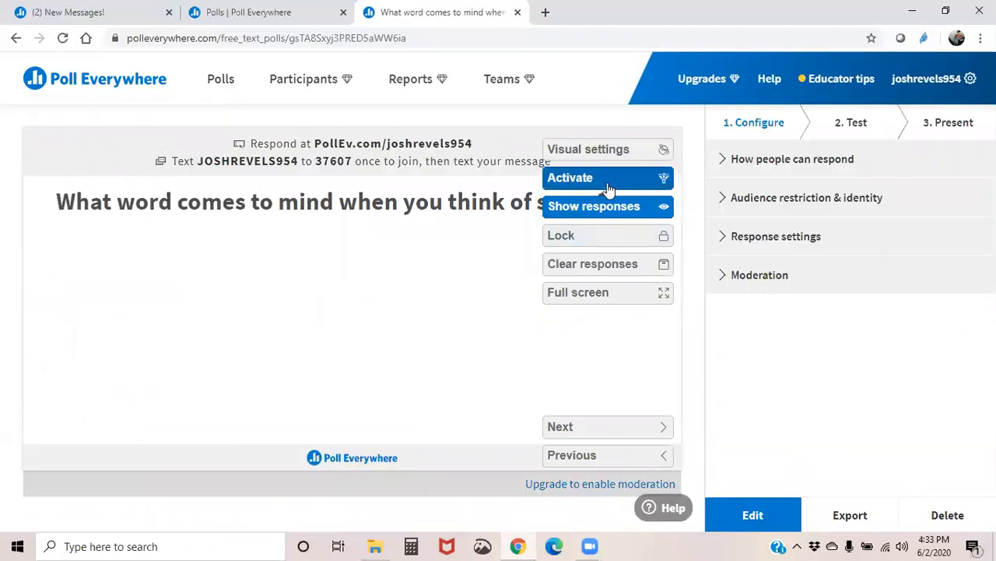
click(597, 298)
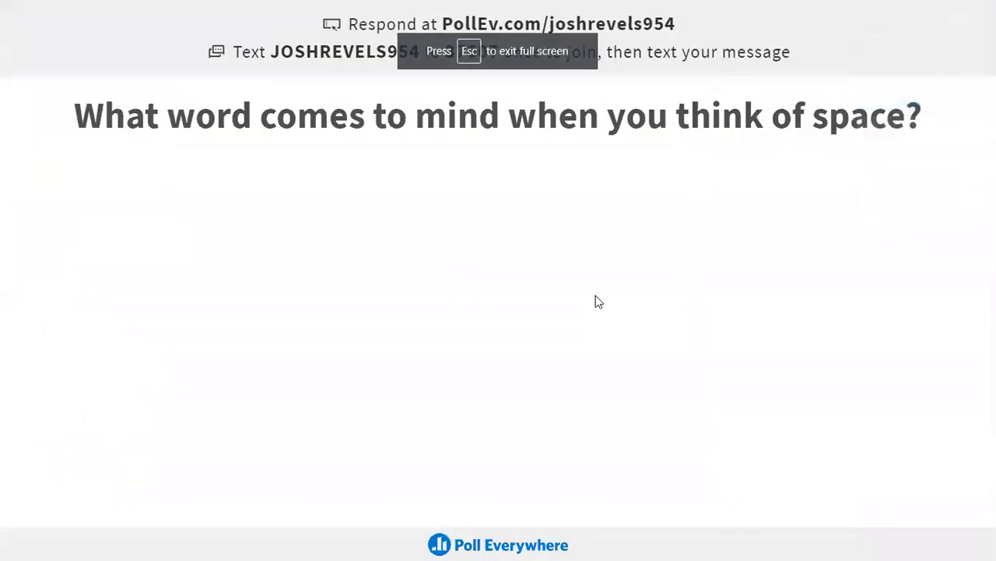
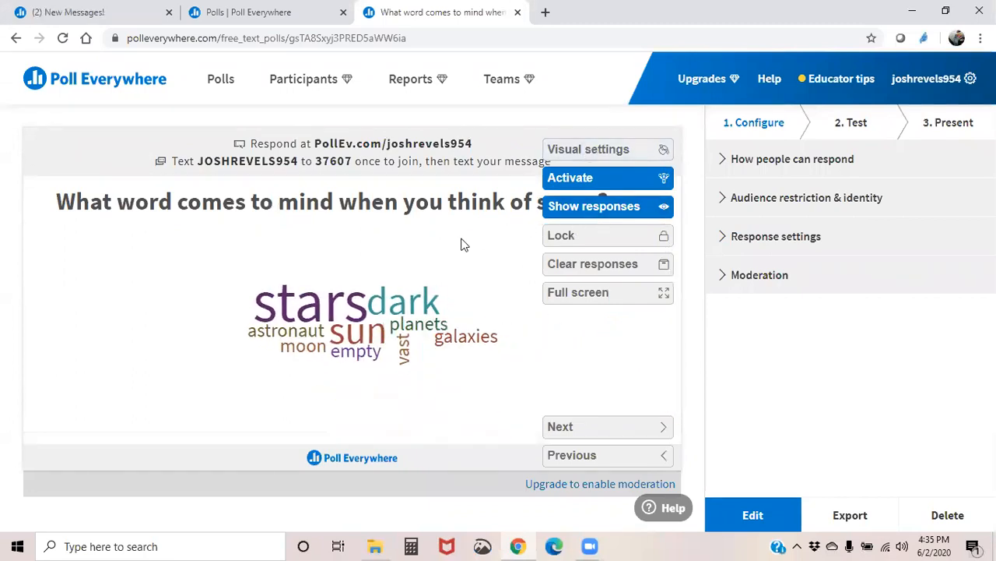
Return to the polls list and create a Q&A activity titled "What's the difference between nuclear fusion and nuclear fission?"
click(221, 81)
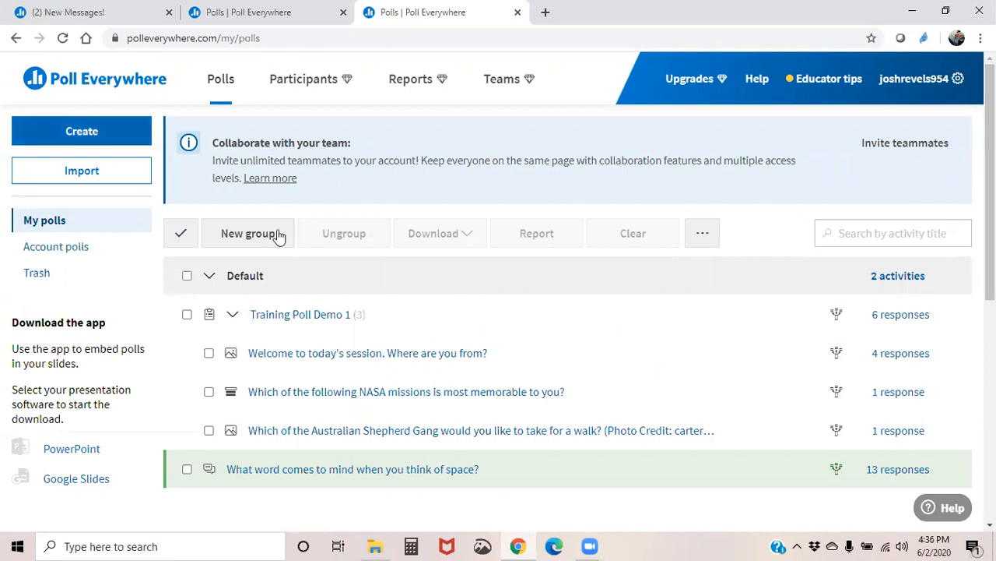
click(67, 135)
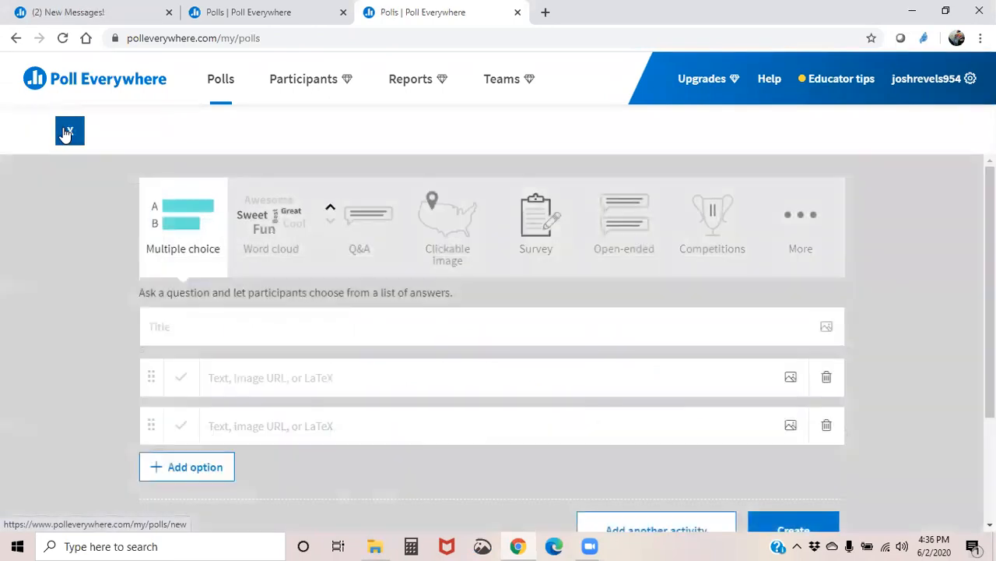
click(350, 219)
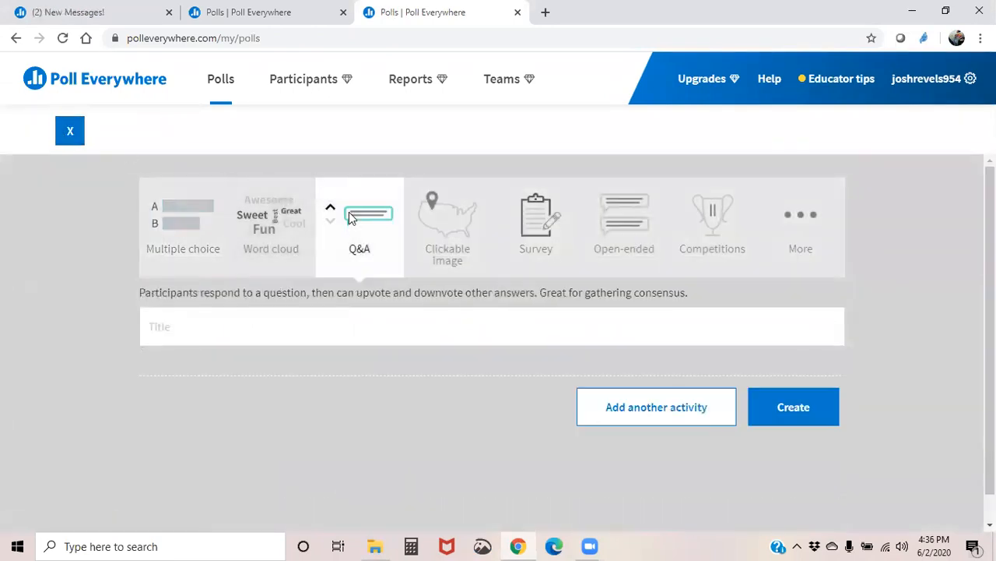
click(195, 321)
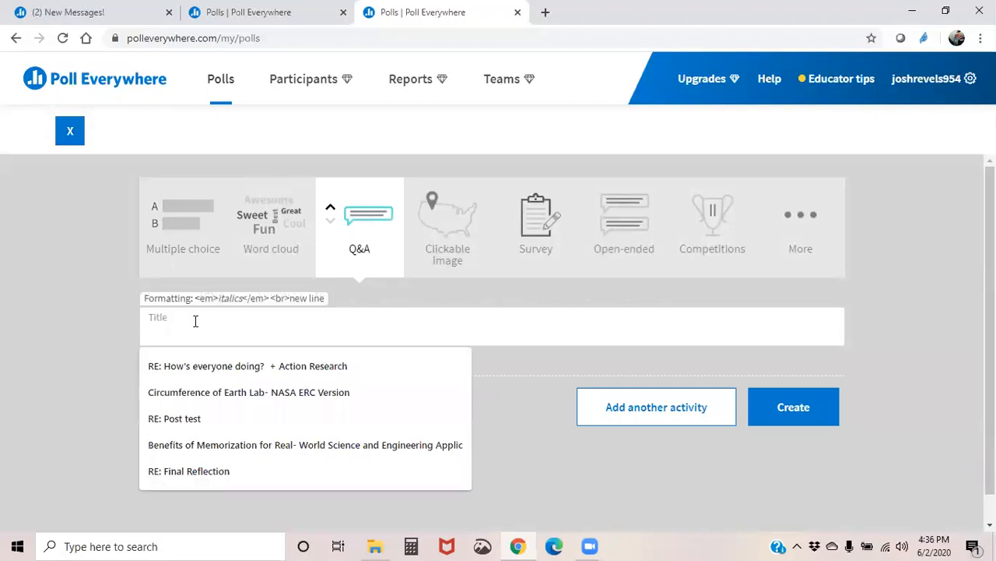
click(341, 295)
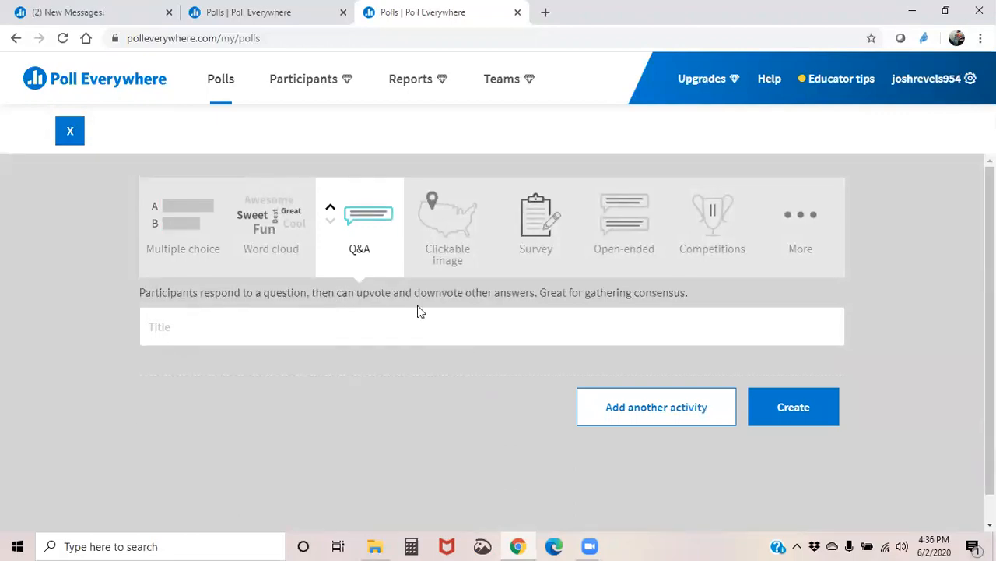
click(336, 334)
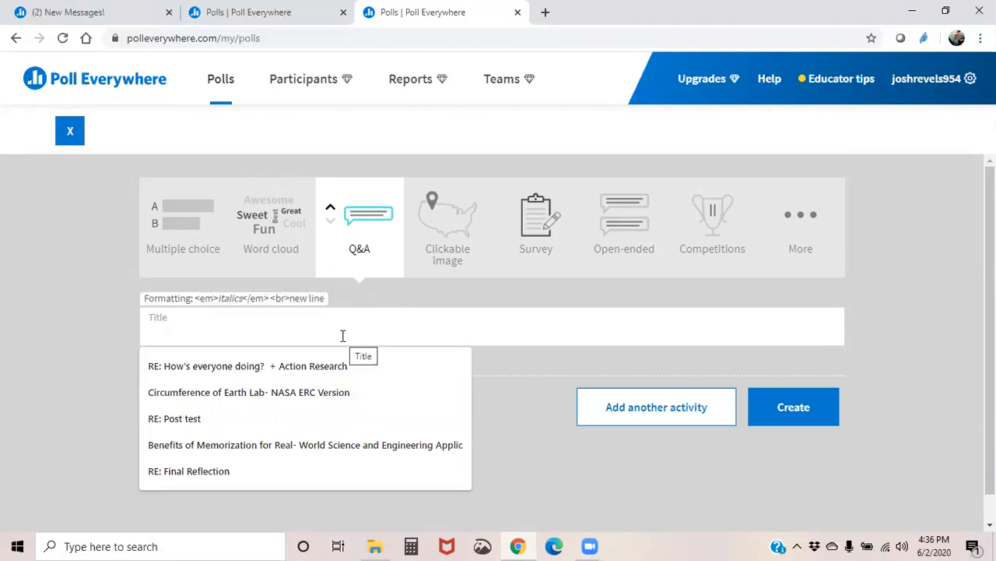
text(Wh)
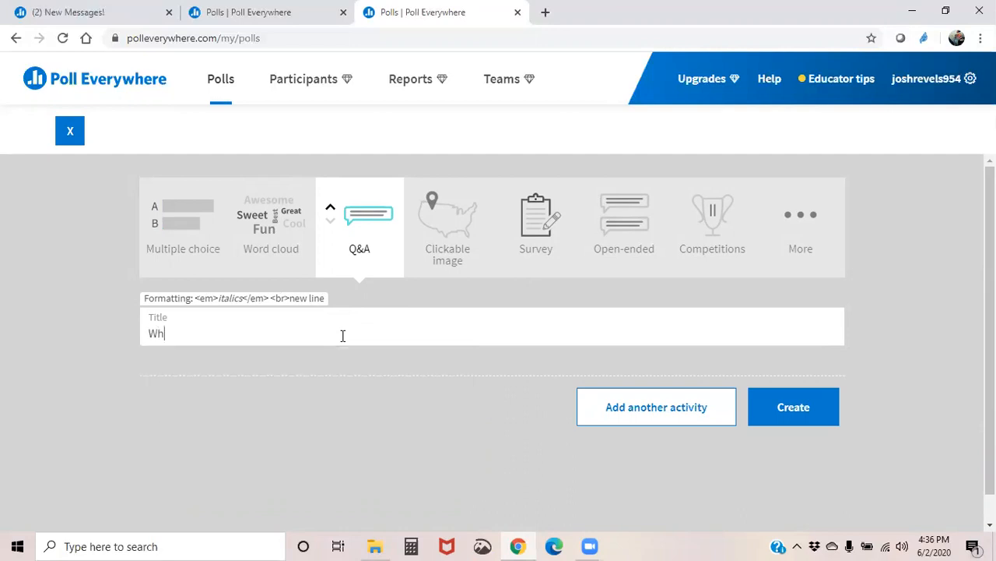
text(at's the difference)
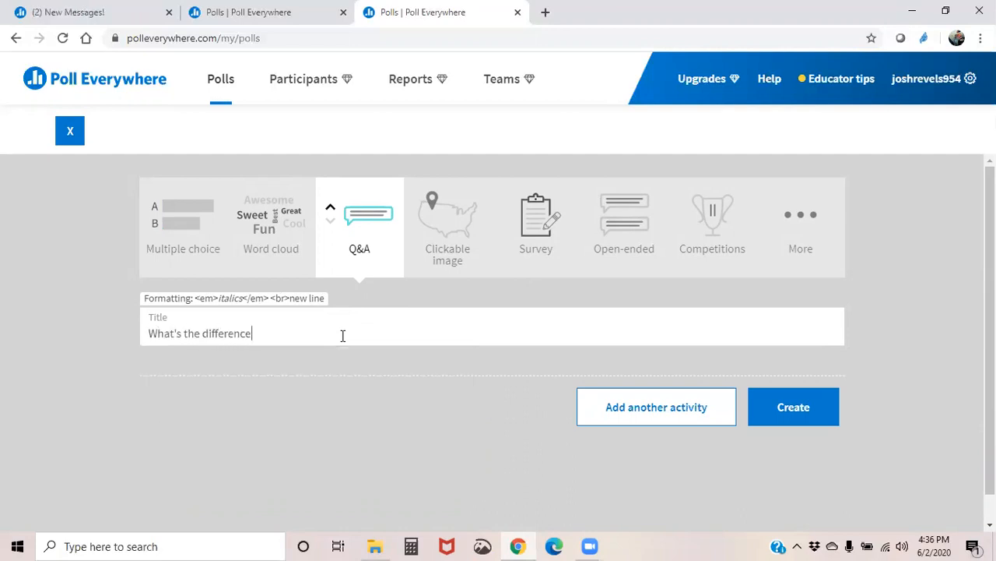
text( between nuclear fusion and nuclear fission?)
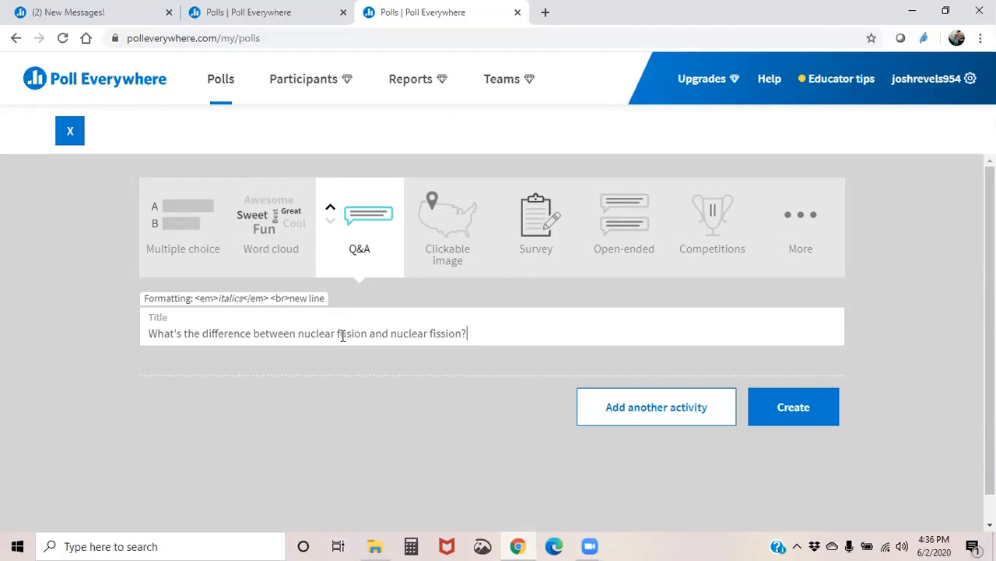
click(784, 413)
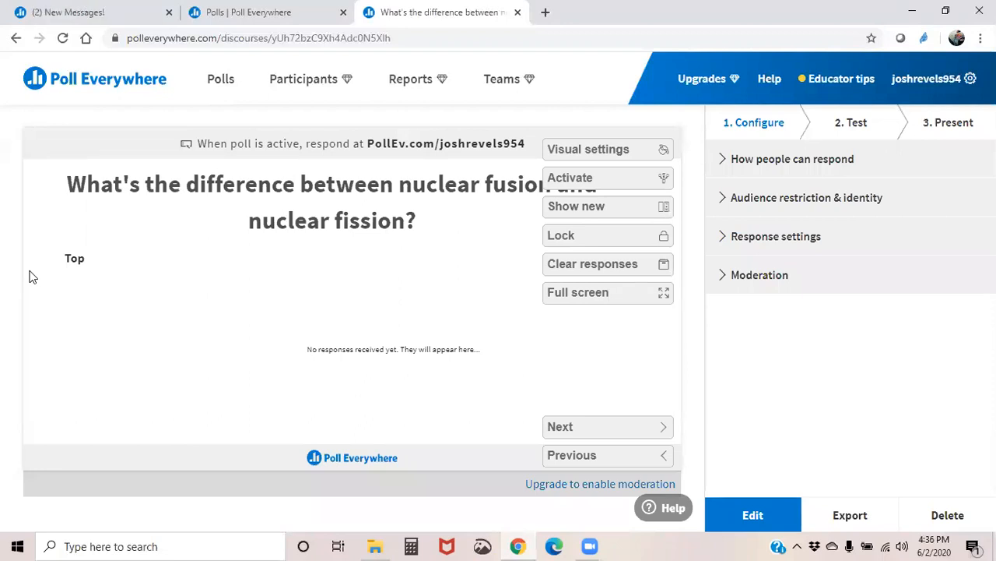
Activate the nuclear fusion and fission question and return to the polls list
click(585, 246)
click(657, 213)
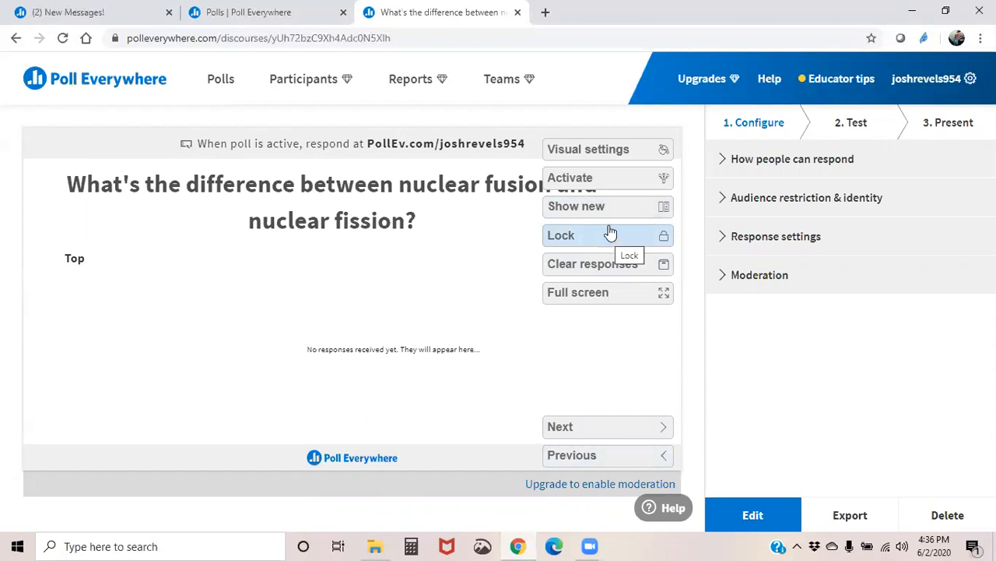
click(597, 180)
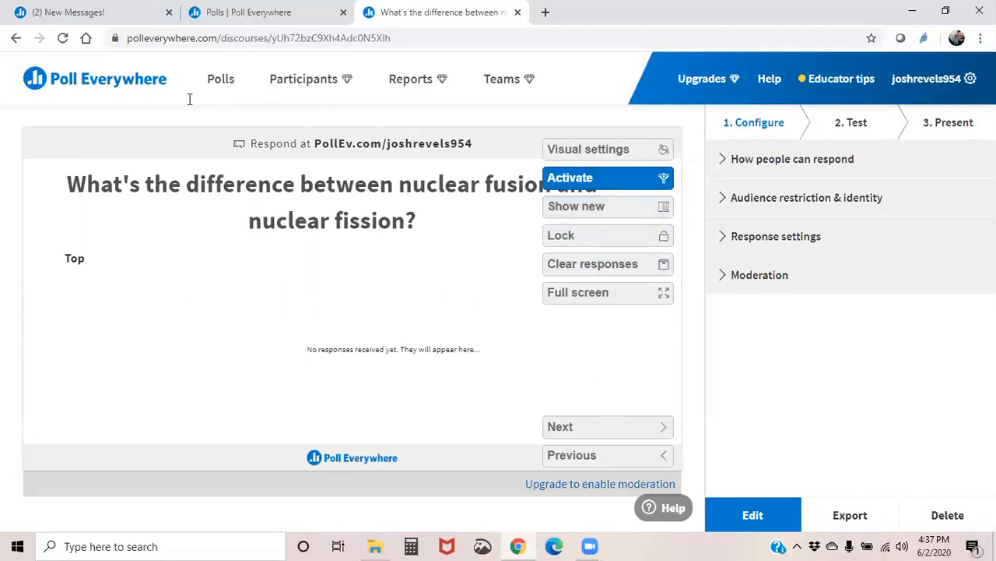
click(219, 85)
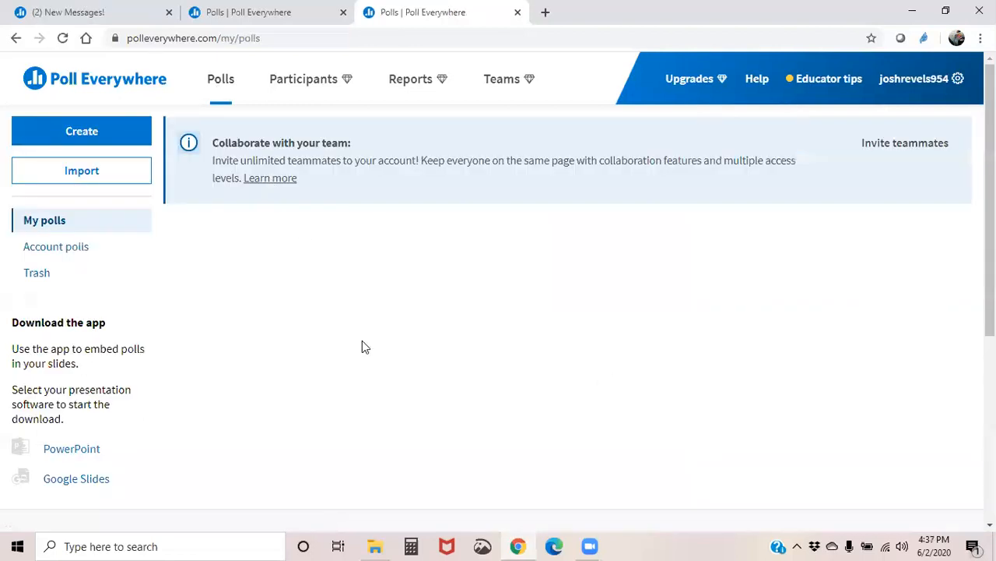
scroll(312, 424, down, 2)
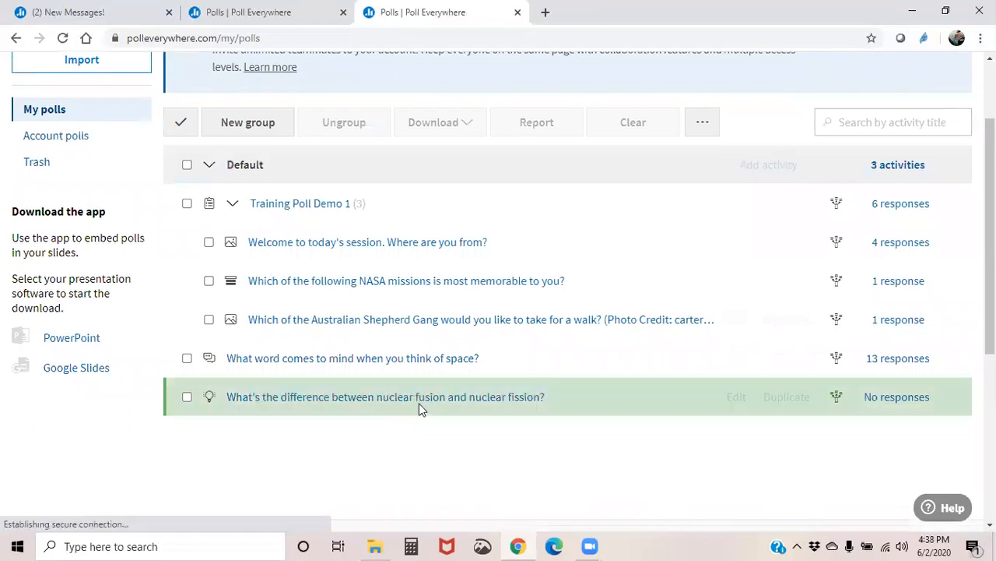
click(427, 406)
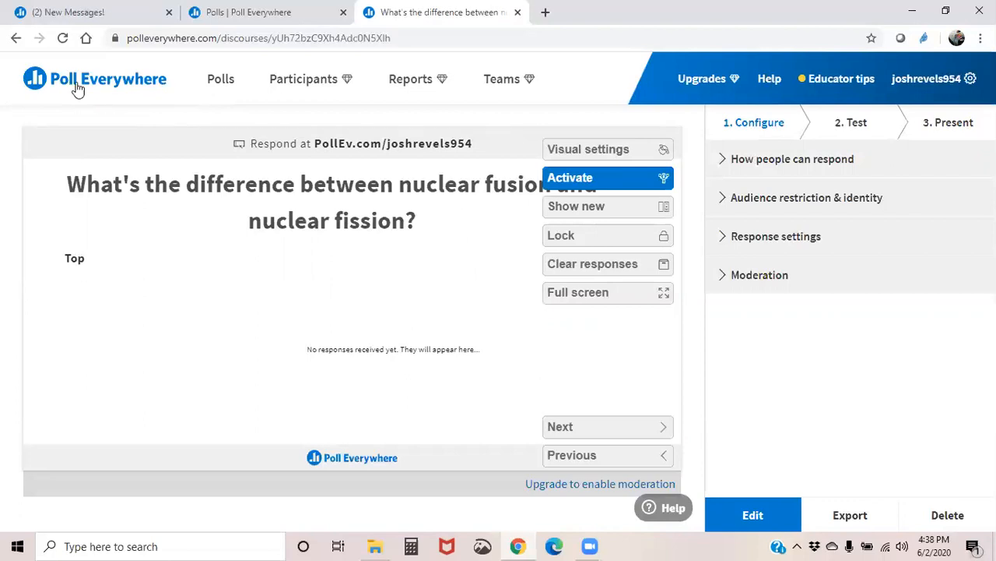
click(217, 83)
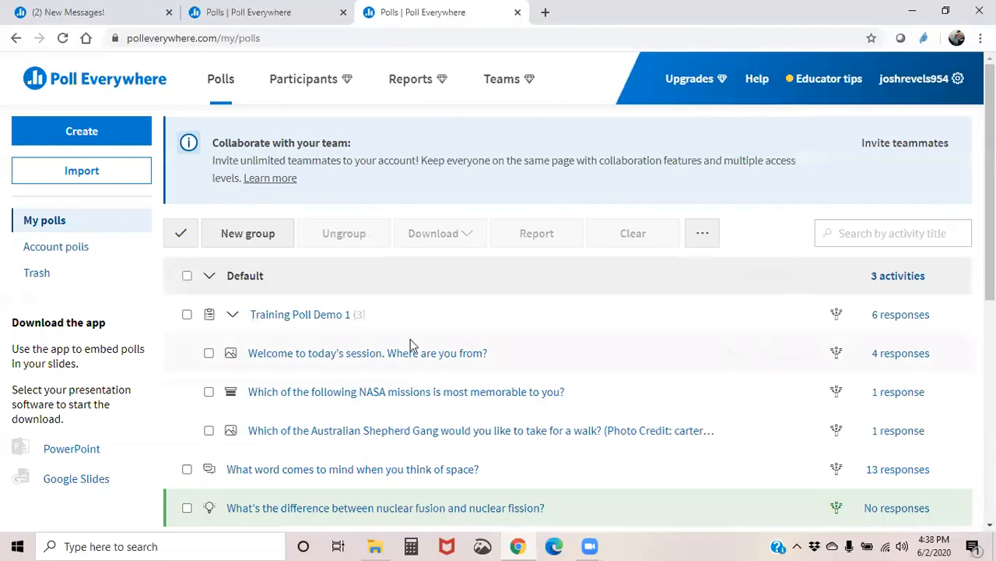
Open the nuclear fusion and fission question for editing and examine its response method, audience, response limit and moderation settings
scroll(669, 472, down, 2)
click(734, 407)
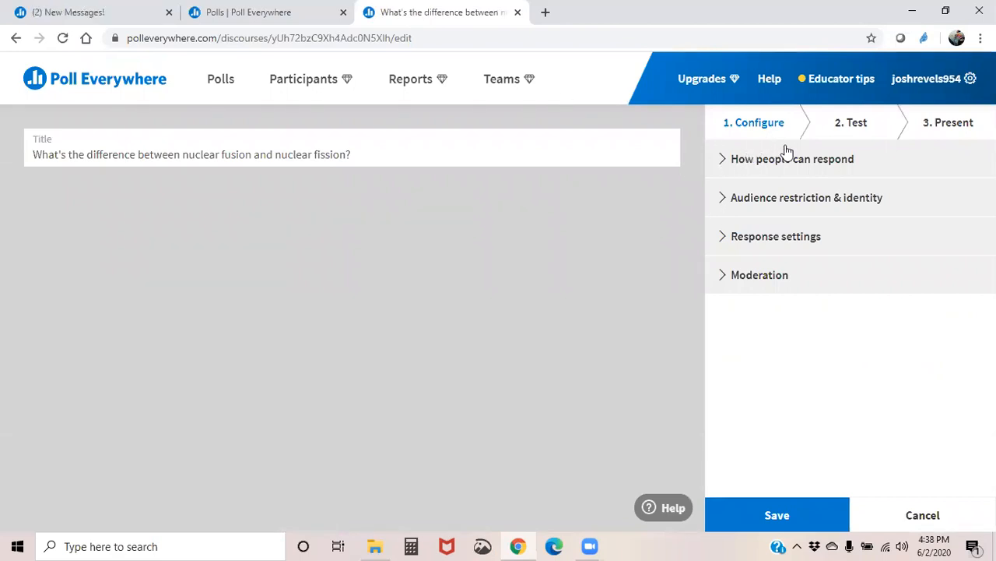
click(733, 164)
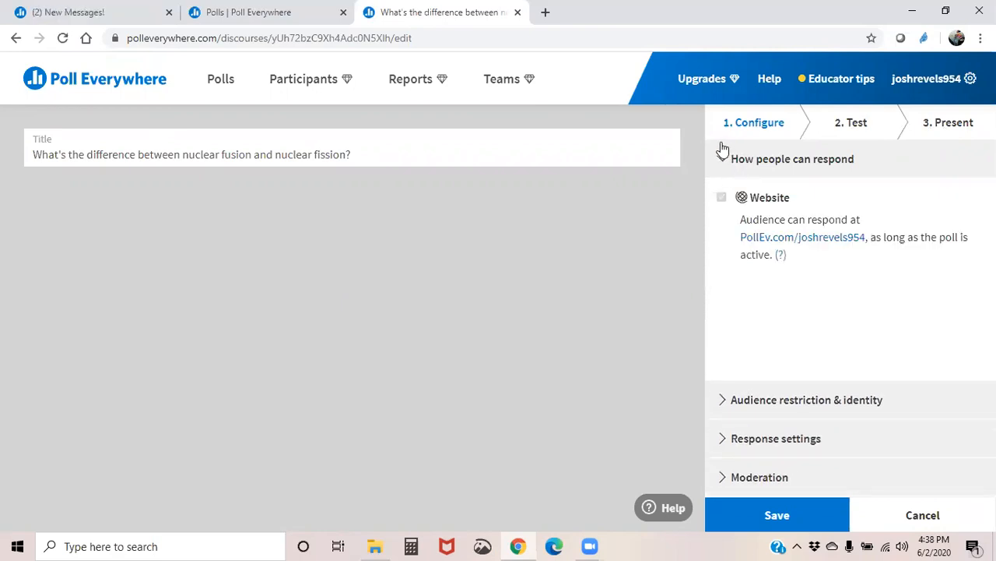
click(721, 160)
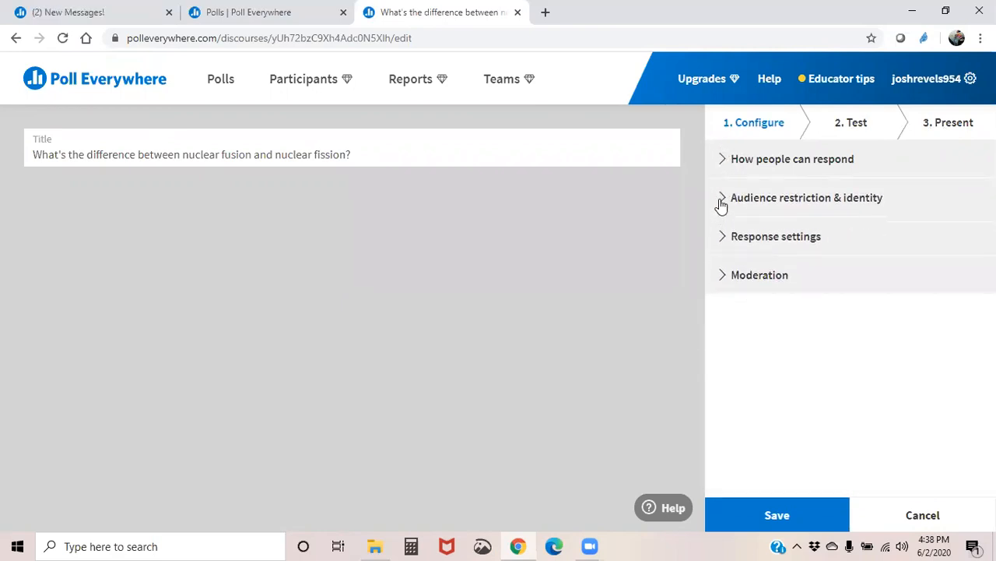
click(721, 200)
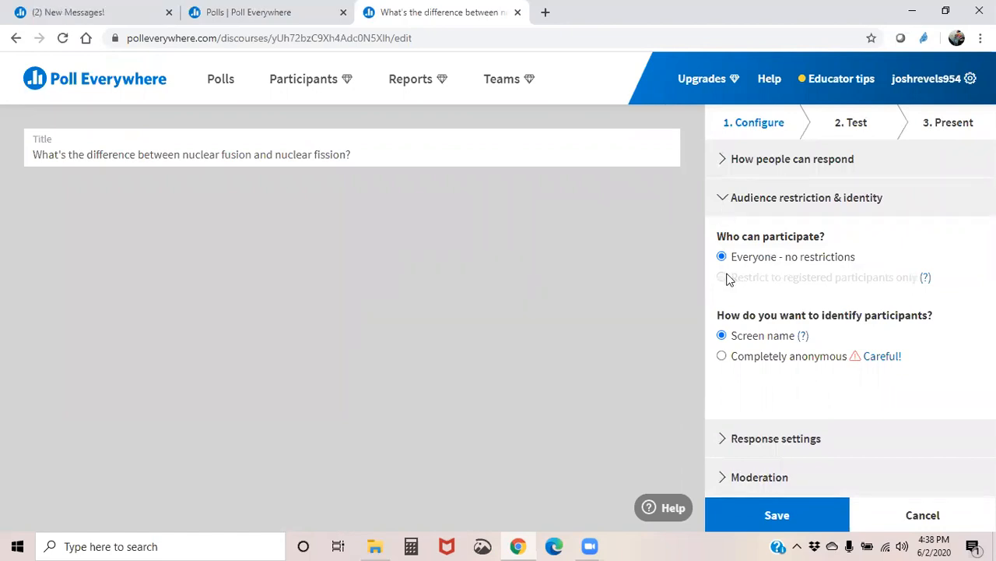
mouse_move(723, 281)
mouse_move(884, 362)
click(720, 440)
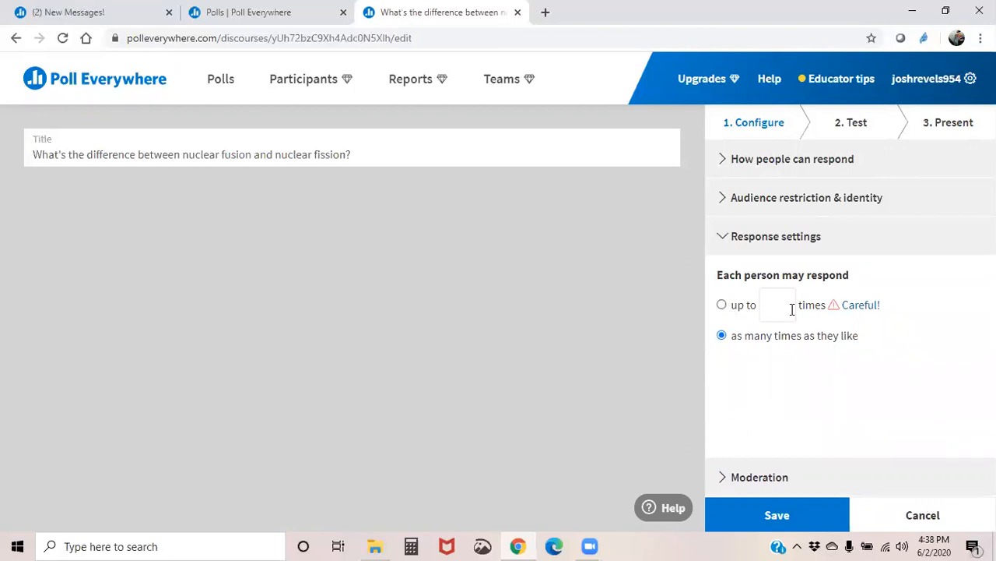
click(724, 475)
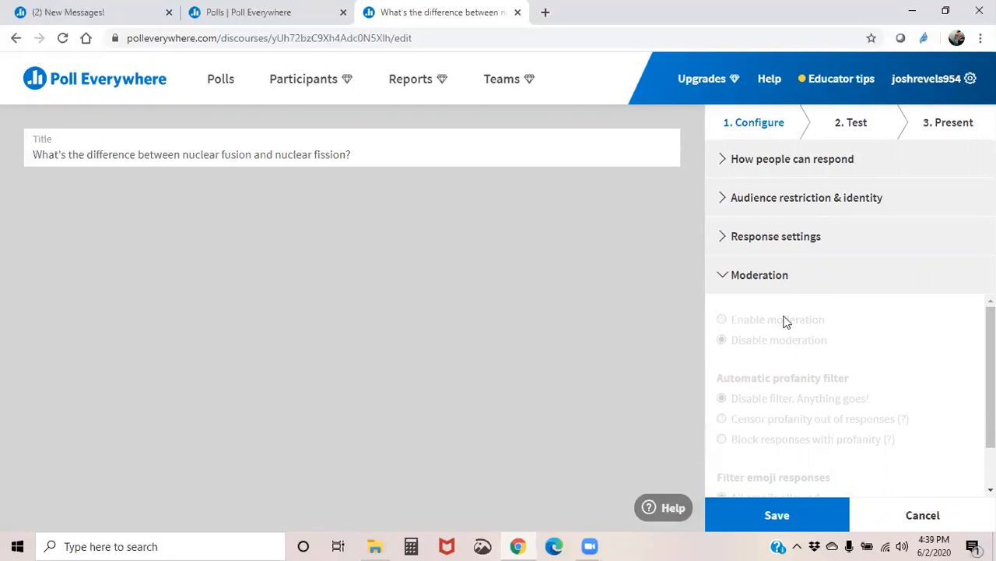
click(724, 277)
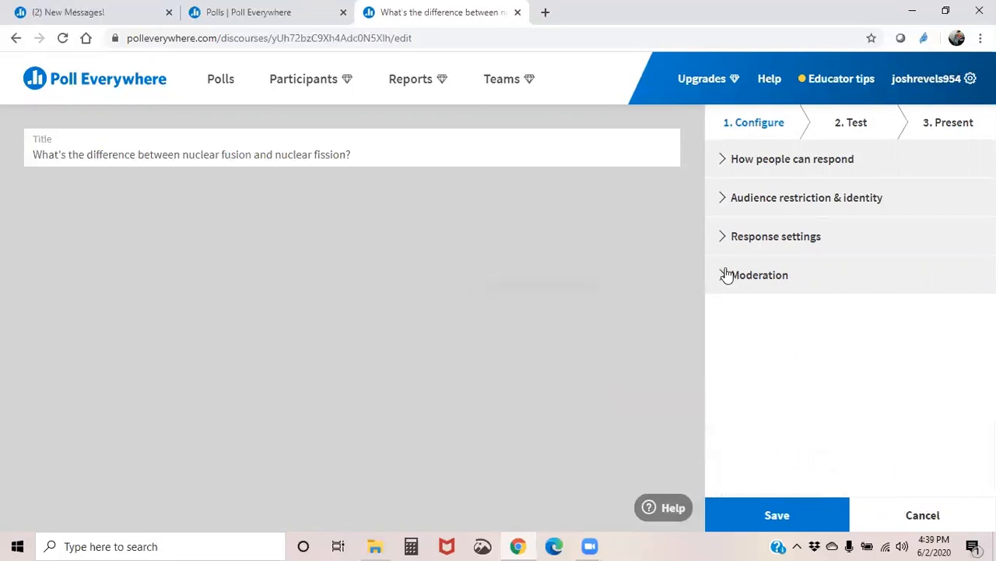
Open the question's test preview and examine the audience response form from the title down to the response list
click(827, 135)
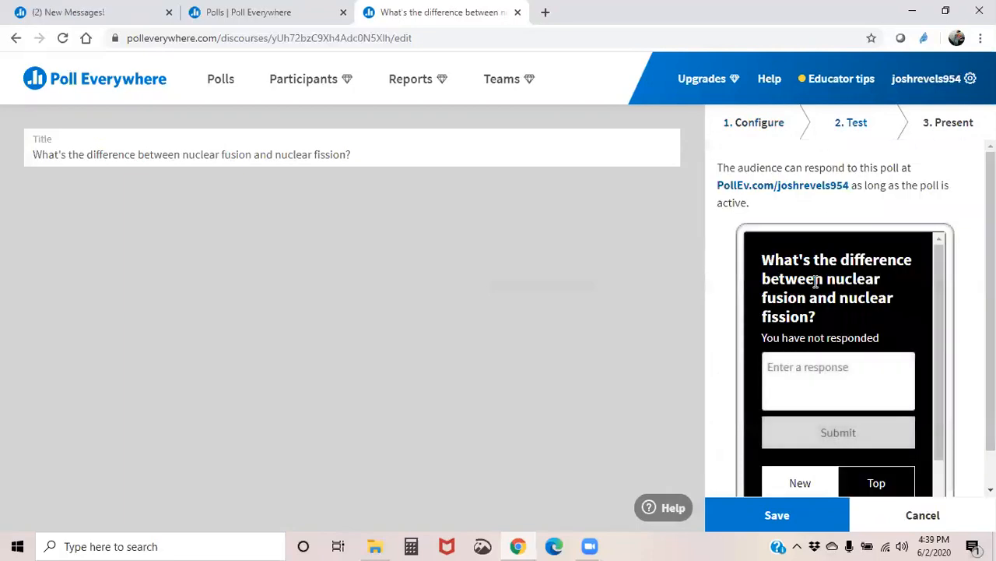
scroll(815, 282, down, 1)
scroll(815, 282, up, 1)
scroll(816, 282, down, 1)
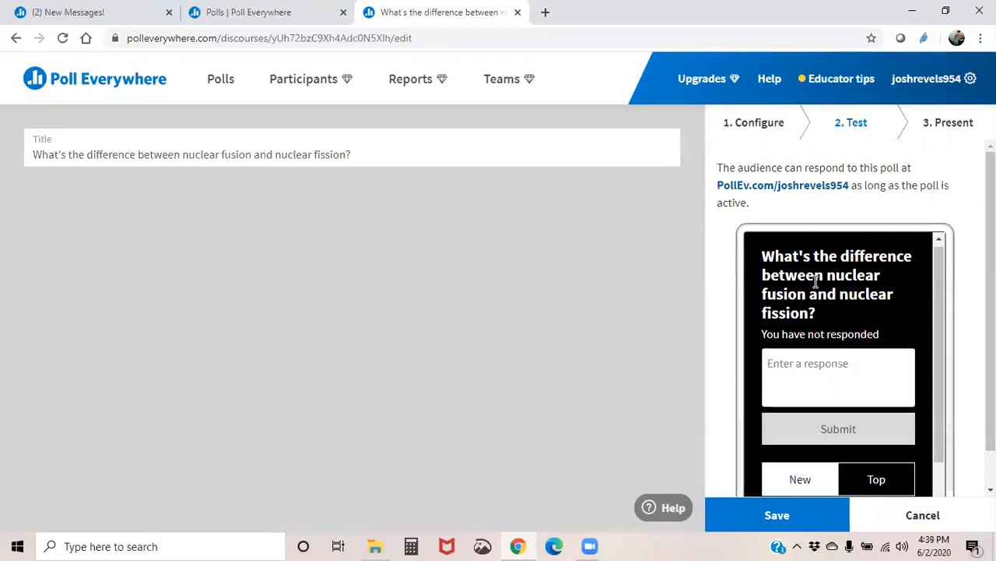
scroll(816, 282, down, 1)
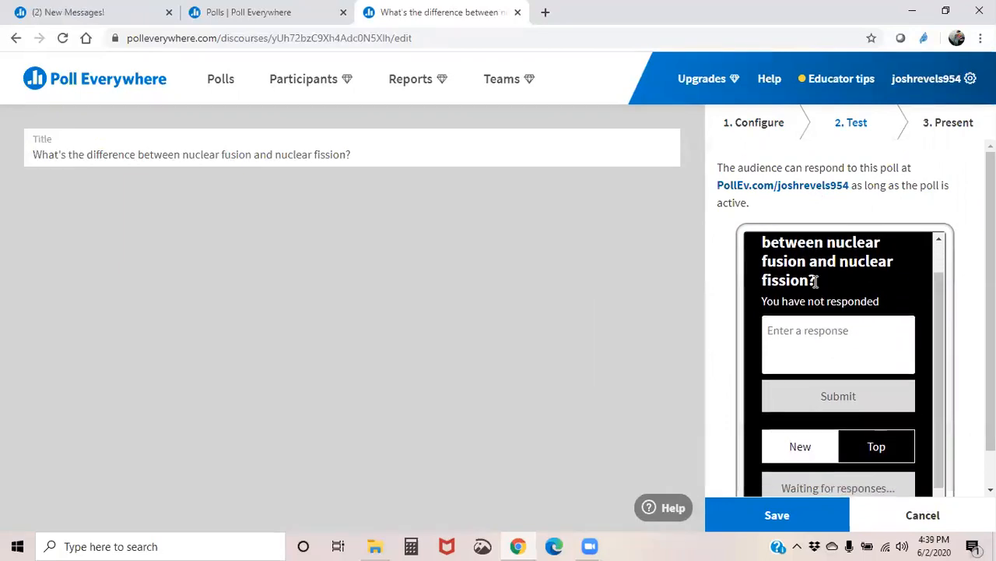
click(776, 330)
scroll(797, 316, up, 1)
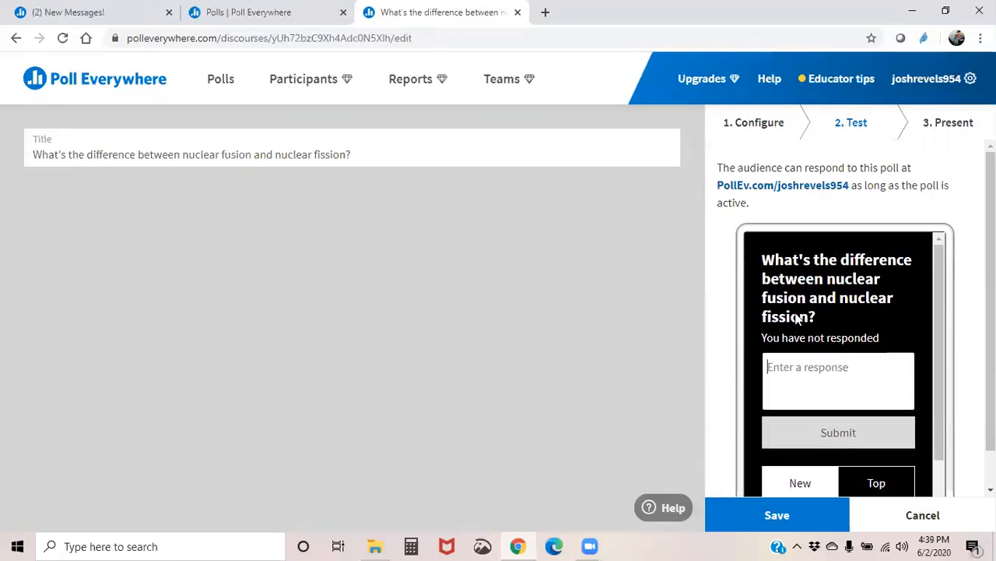
scroll(796, 316, down, 2)
scroll(796, 311, up, 2)
scroll(847, 389, down, 2)
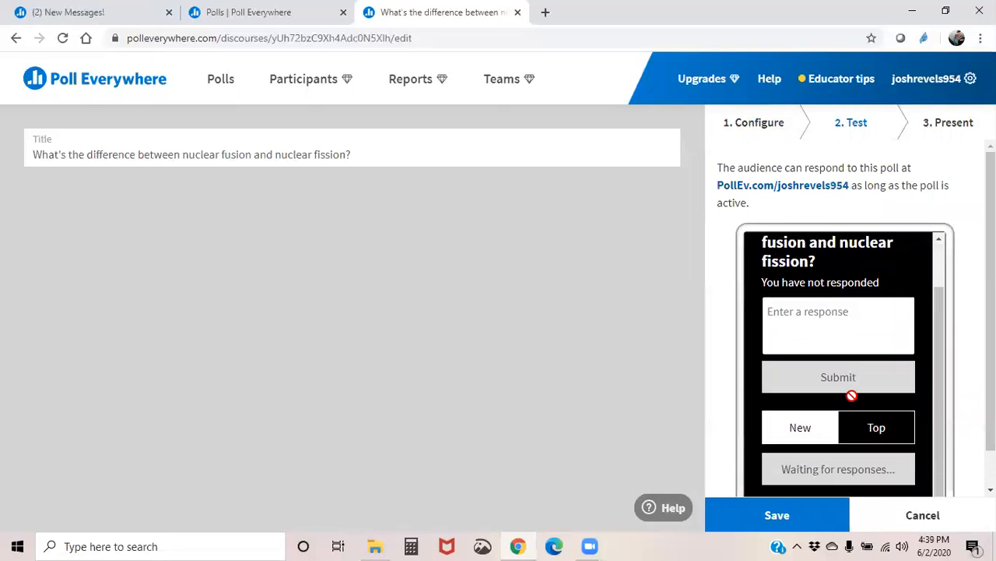
Compare the New and Top views of the response list in the test preview, ending on Top
click(860, 438)
click(823, 436)
click(872, 438)
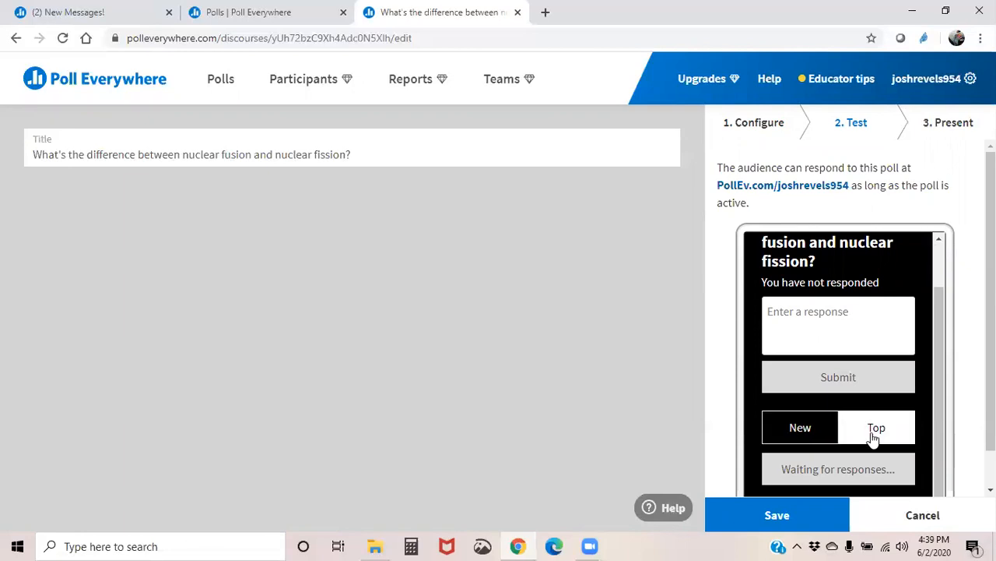
click(794, 435)
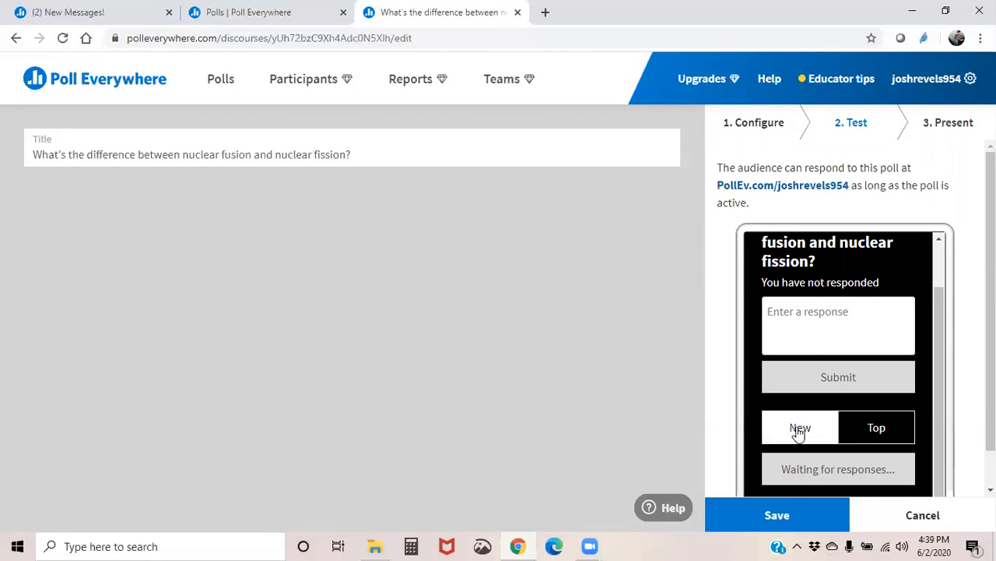
click(875, 441)
scroll(772, 392, up, 1)
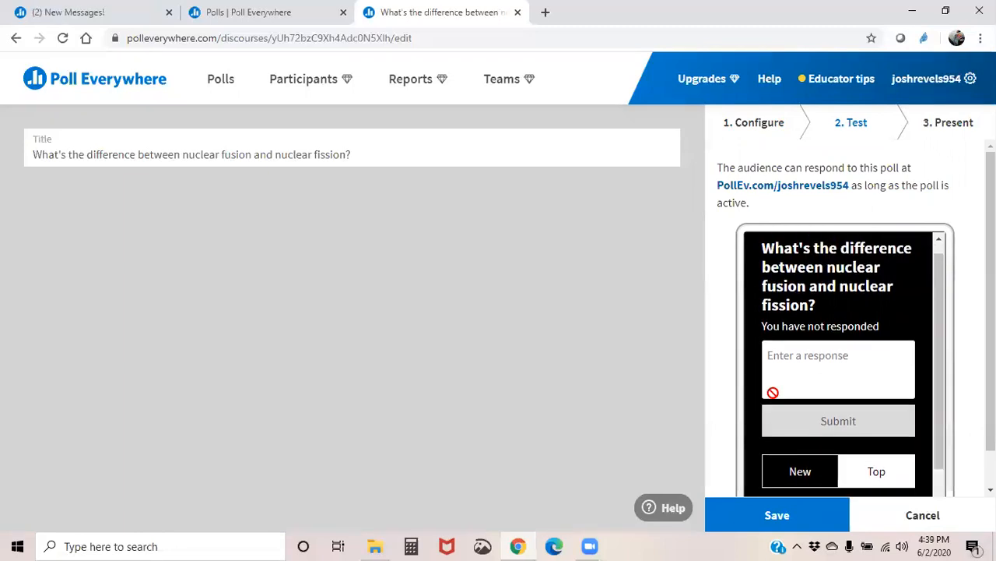
scroll(853, 362, down, 1)
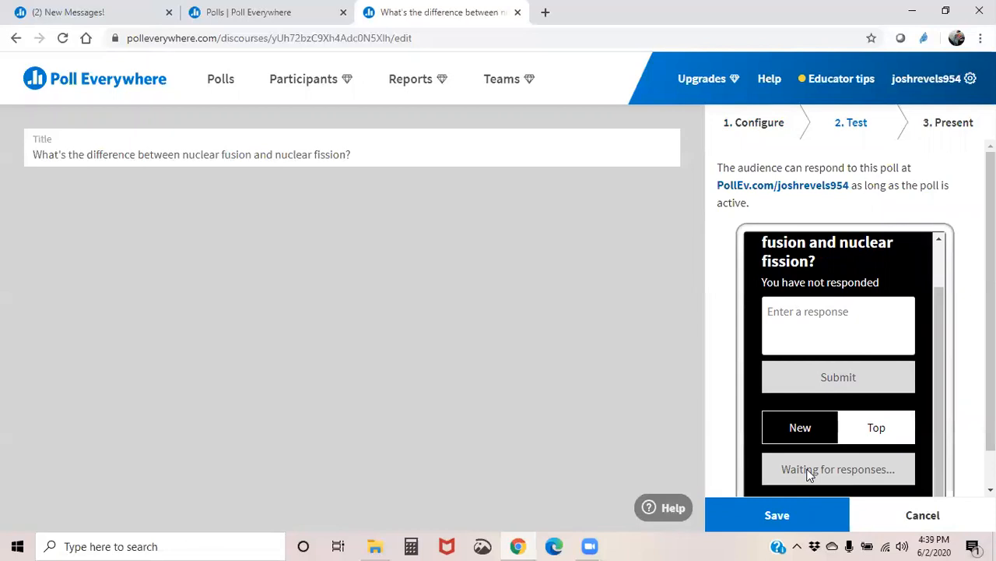
Submit the test response "Hi" in the audience preview and give it an up vote
click(785, 306)
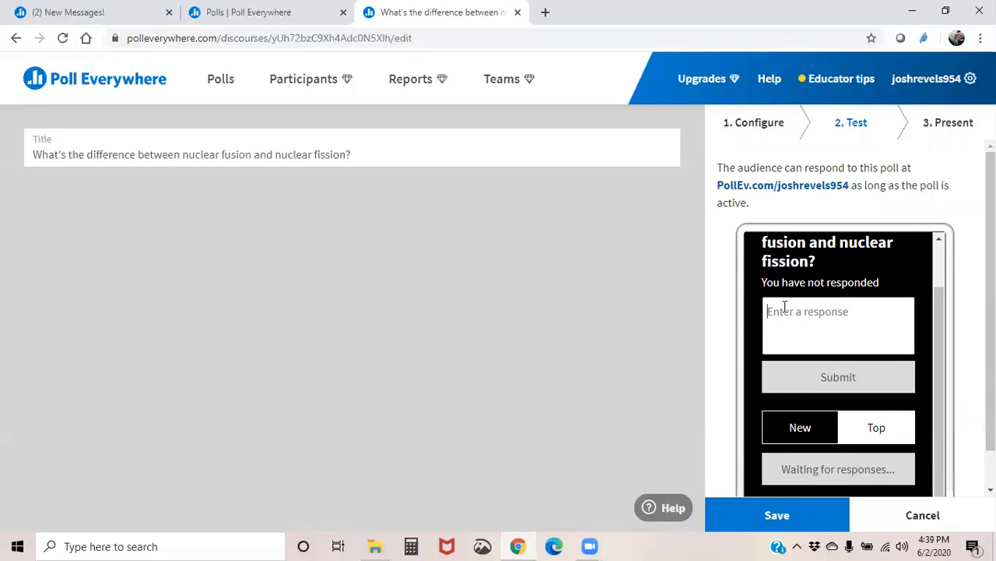
text(Hi)
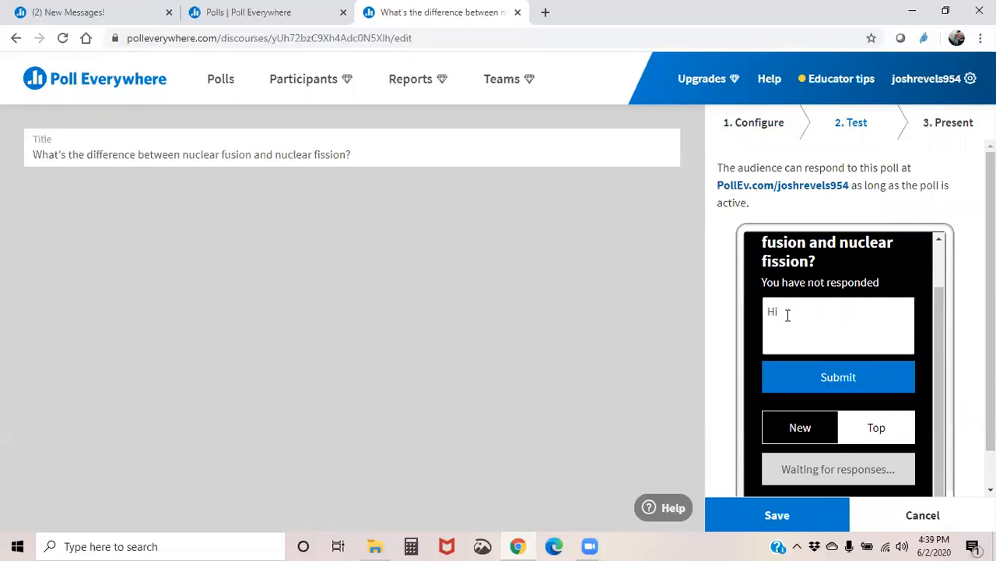
click(796, 375)
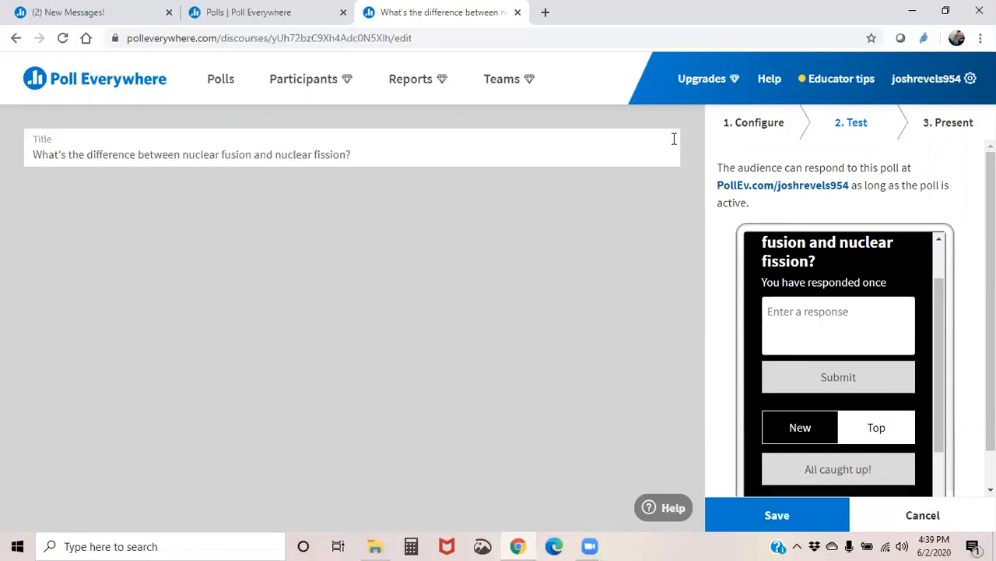
scroll(850, 261, down, 1)
scroll(846, 369, down, 1)
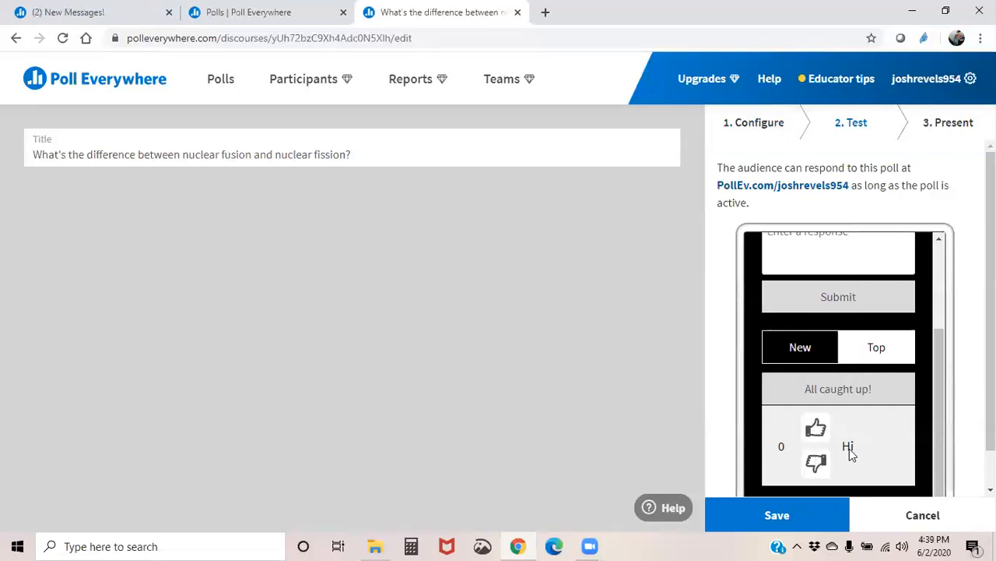
click(816, 428)
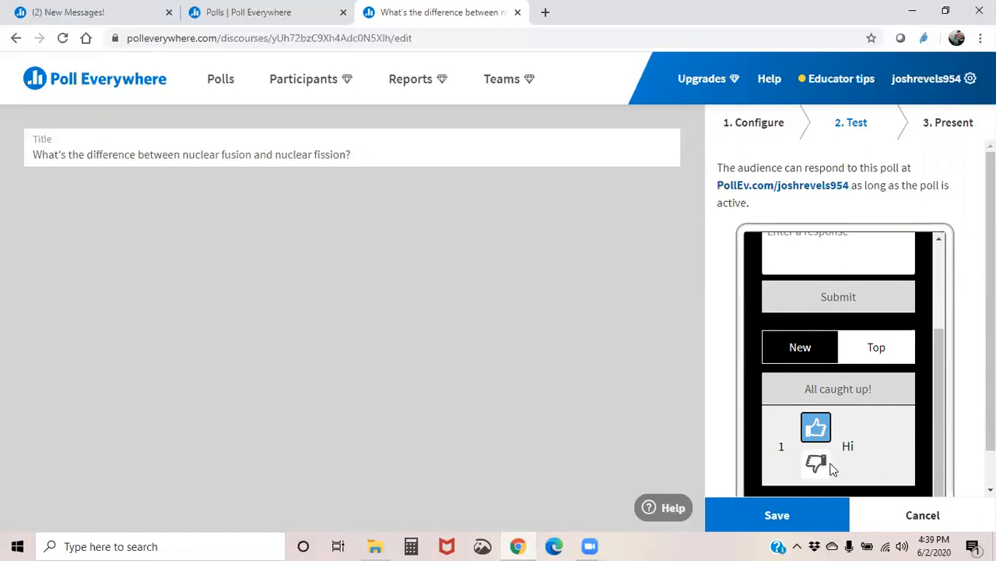
Submit a second test response, "Fission is splitting", and switch the response list to the New view
scroll(825, 421, up, 1)
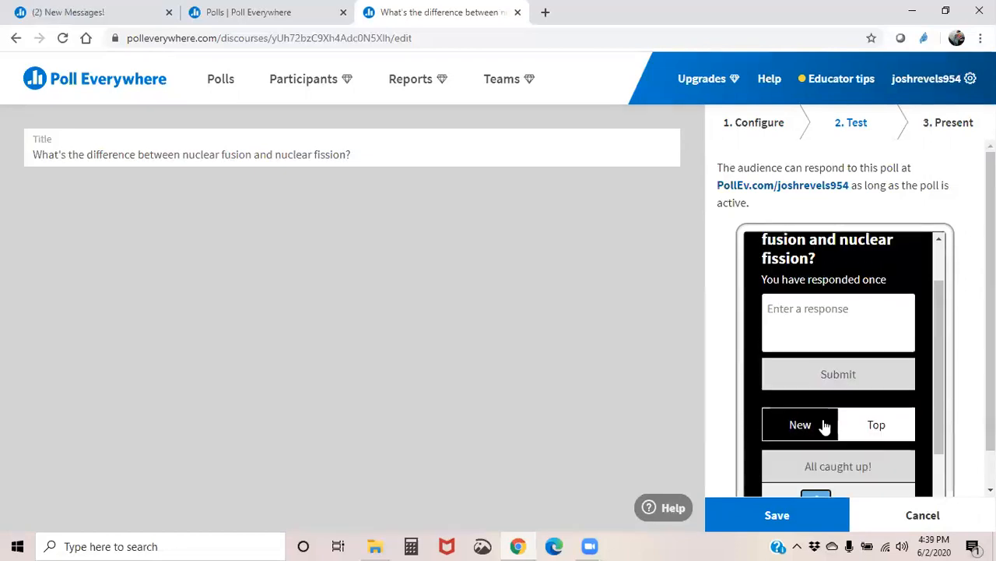
click(852, 307)
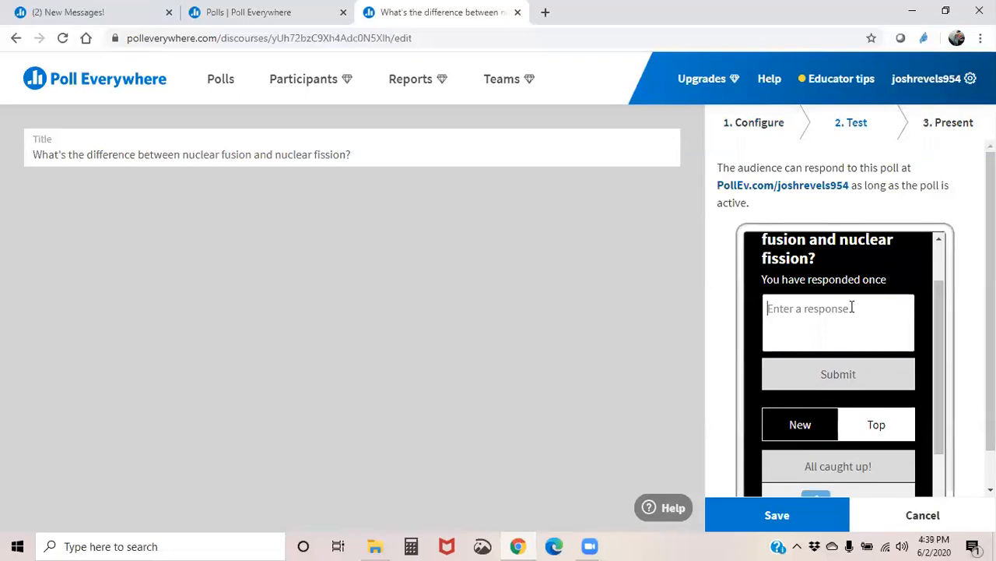
text(Fission is splitting)
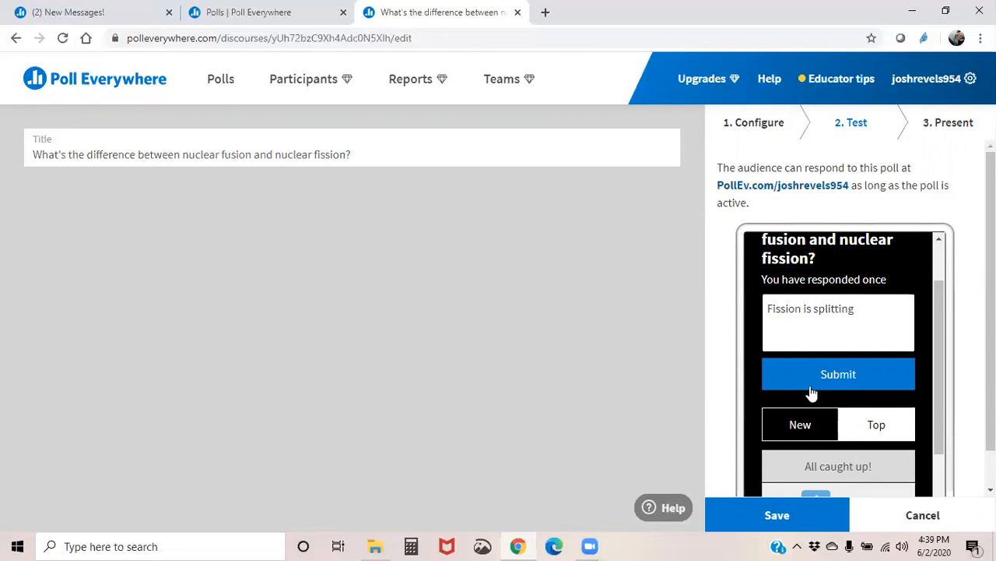
click(812, 375)
scroll(868, 313, down, 2)
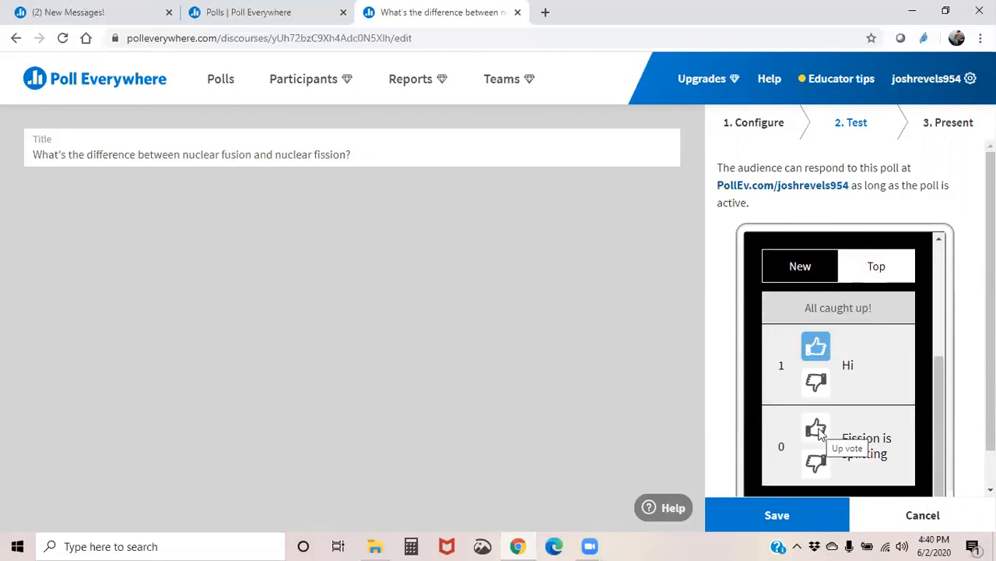
click(814, 270)
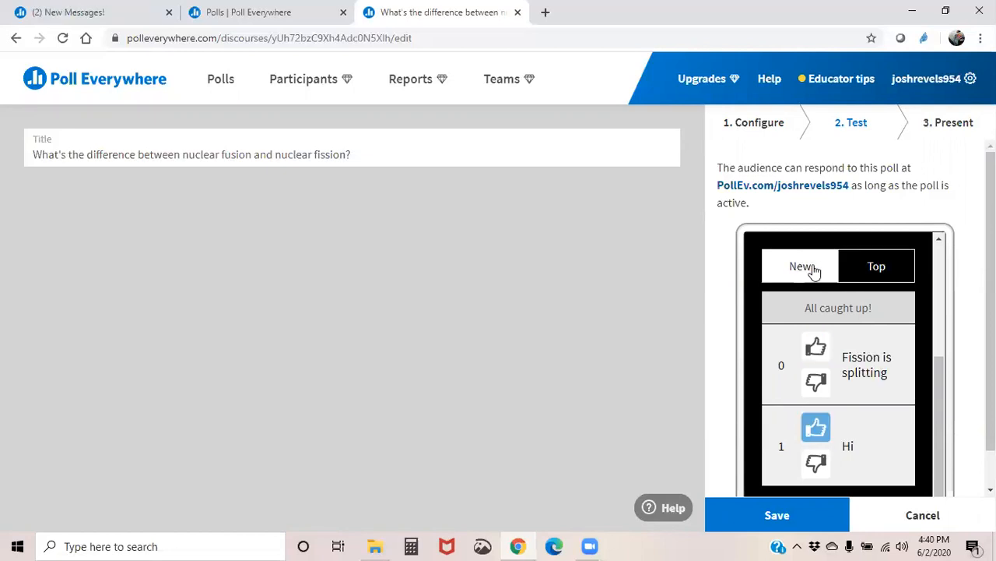
Submit a third test response, "Fusion is combining", and bring the submitted responses into view
scroll(812, 278, up, 2)
click(801, 319)
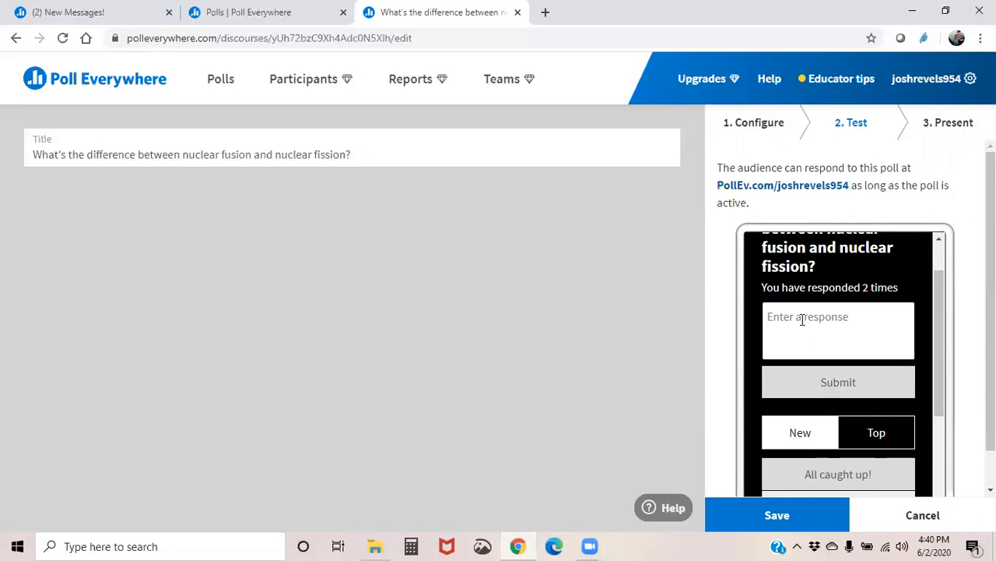
text(Fusion is combining)
click(811, 394)
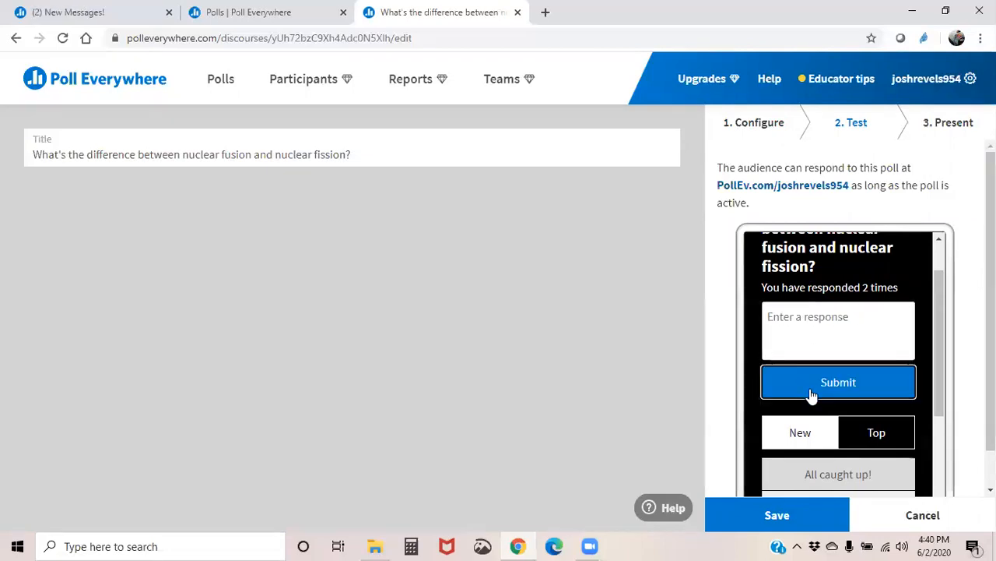
scroll(876, 351, down, 3)
scroll(865, 428, down, 1)
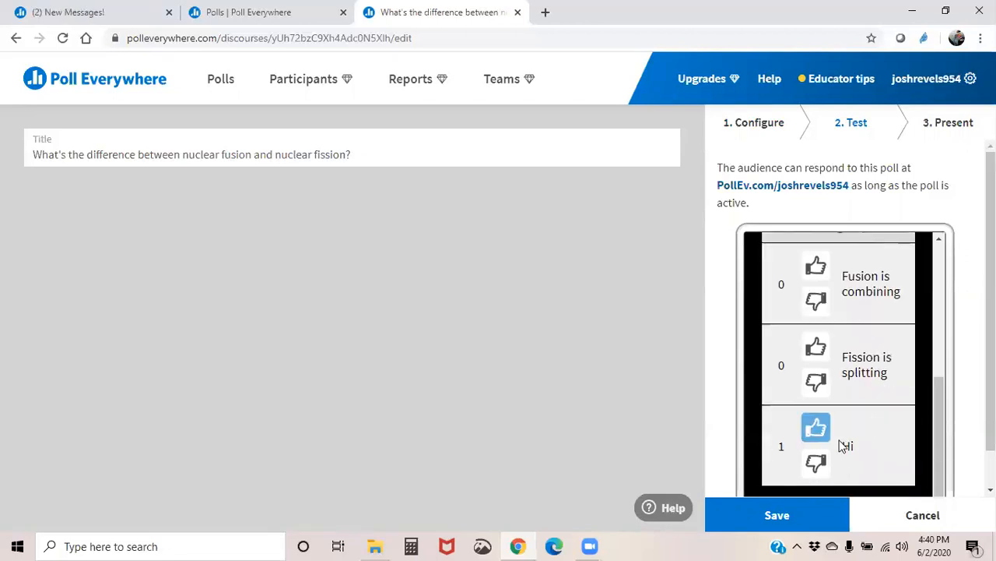
Down-vote the "Fission is splitting" response and up-vote "Fusion is combining" in the test preview
click(815, 381)
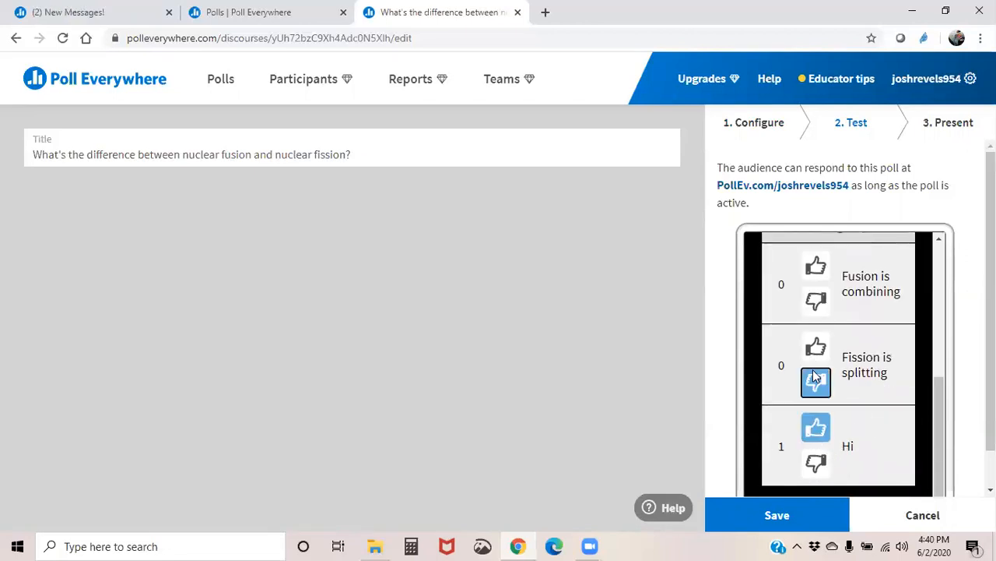
click(816, 266)
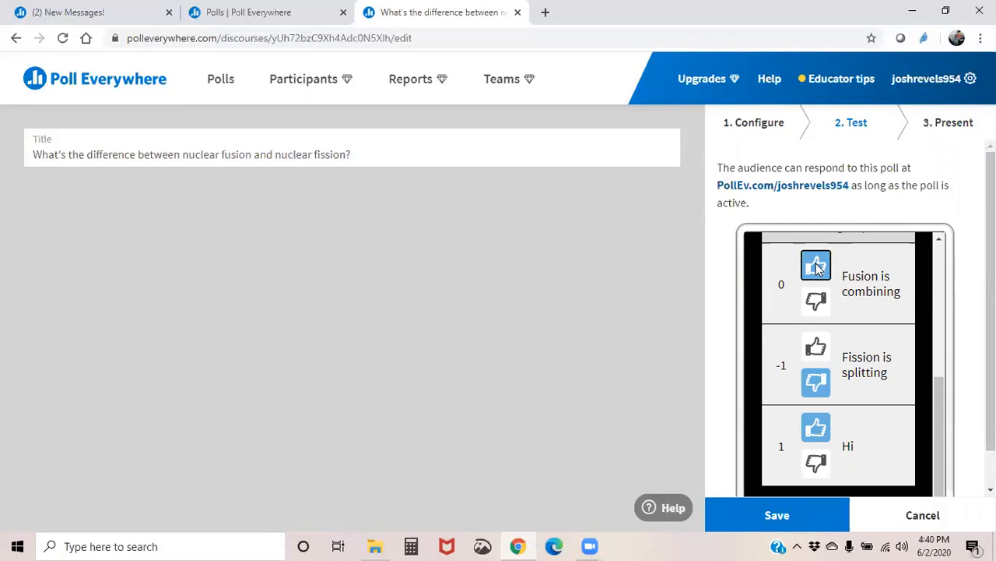
scroll(854, 376, down, 1)
scroll(852, 378, up, 5)
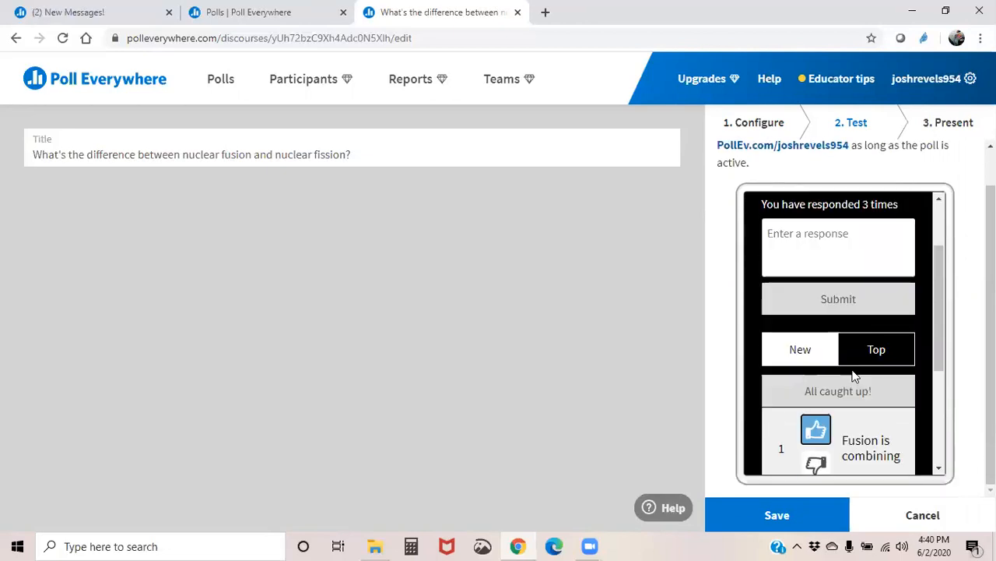
Show the instructions on how to present the question from the web, and save the activity
click(960, 122)
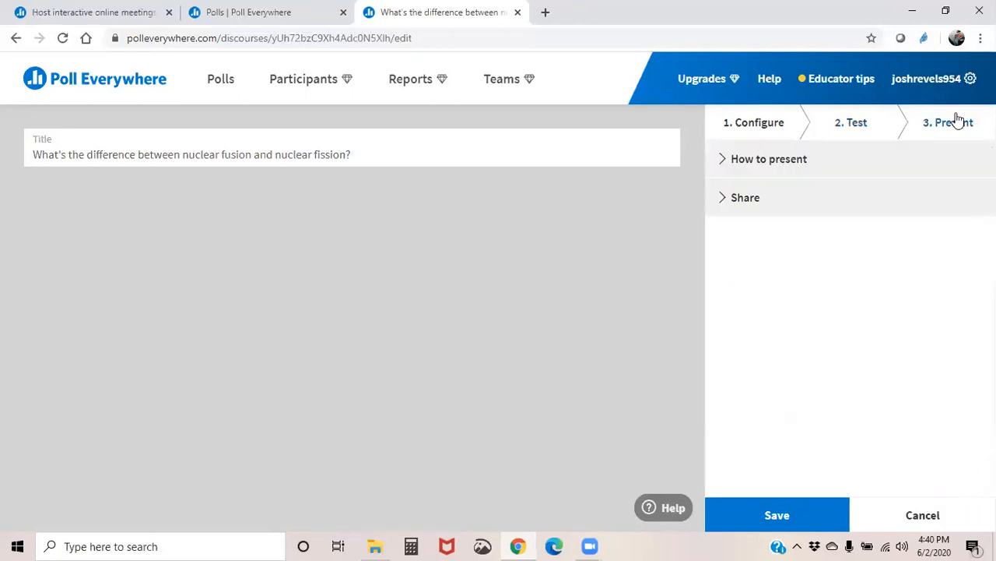
click(733, 157)
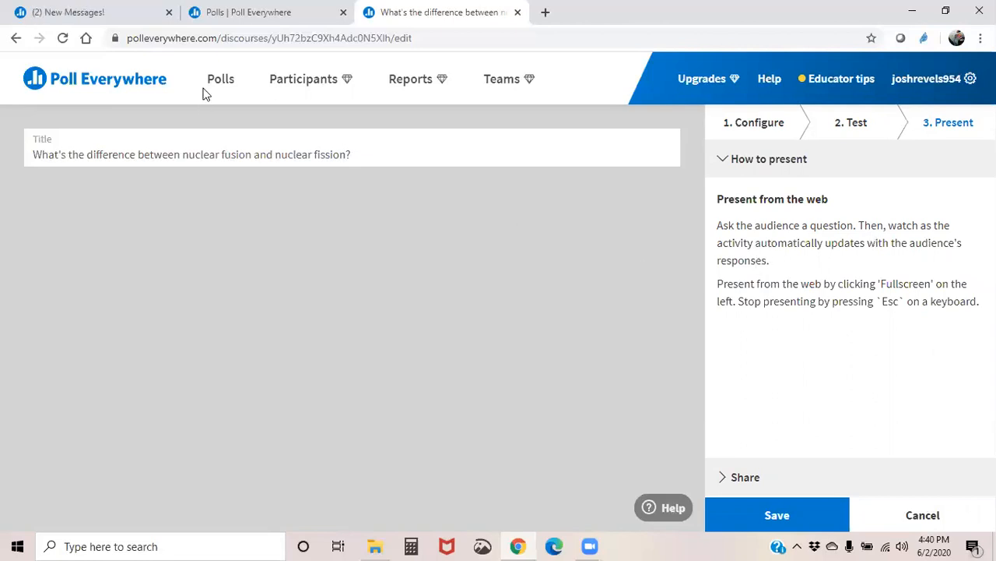
click(759, 514)
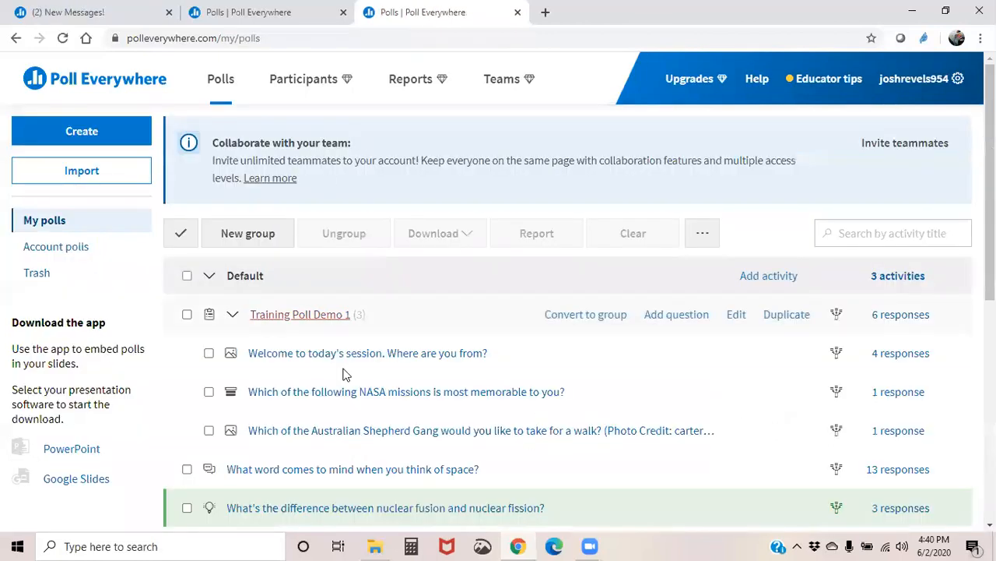
Open the nuclear fusion and fission question and review its How people can respond settings
scroll(346, 375, down, 2)
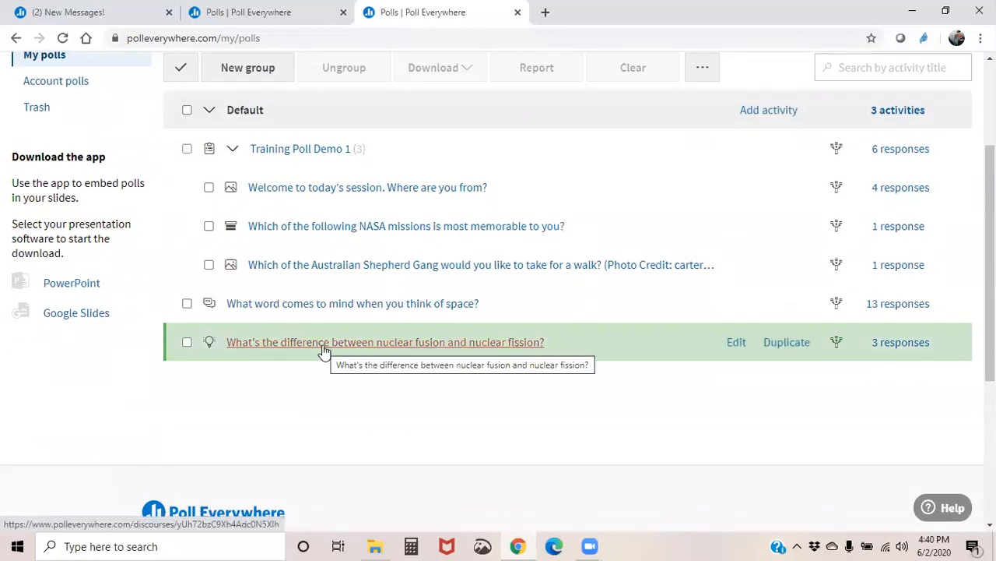
click(358, 346)
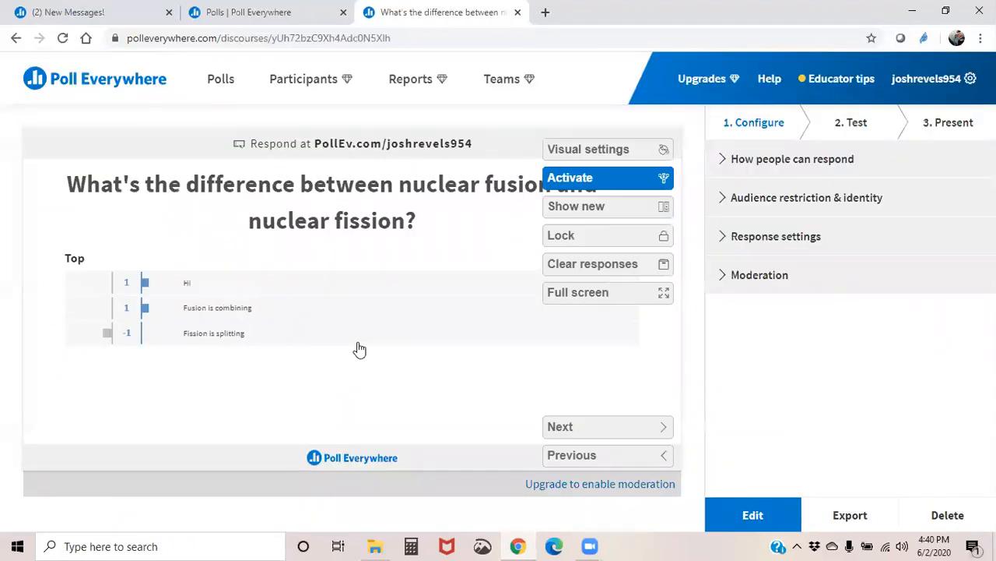
mouse_move(159, 287)
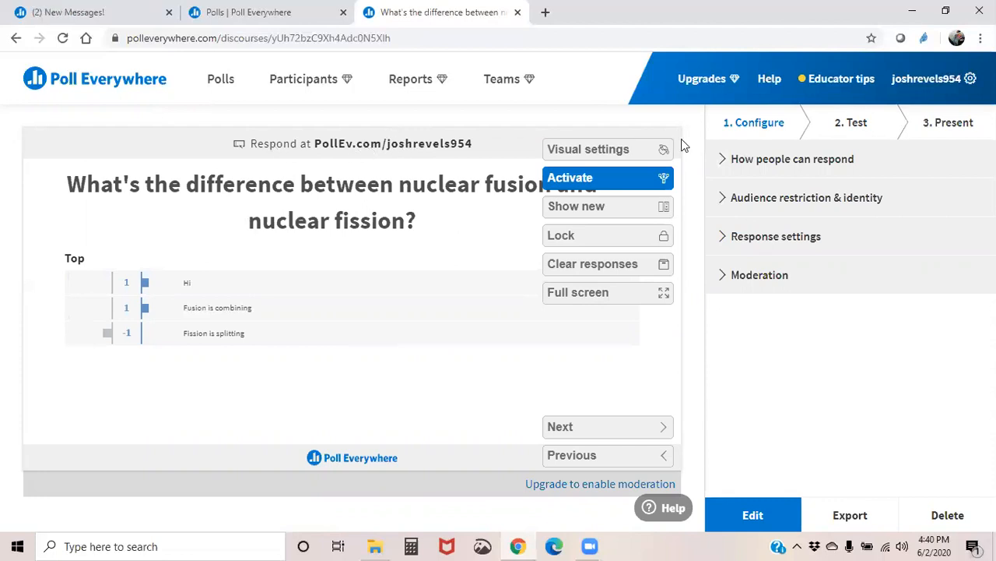
click(747, 159)
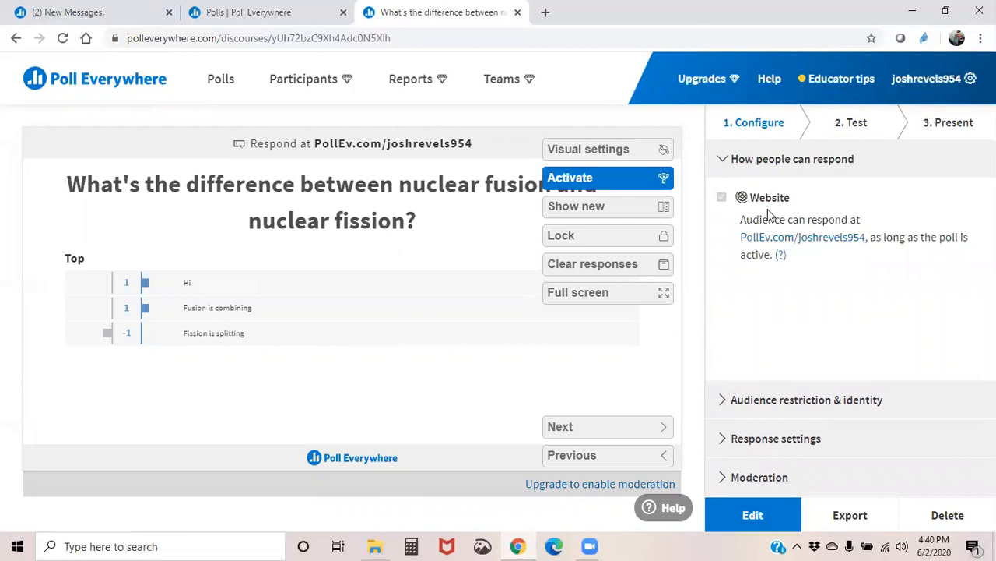
click(726, 160)
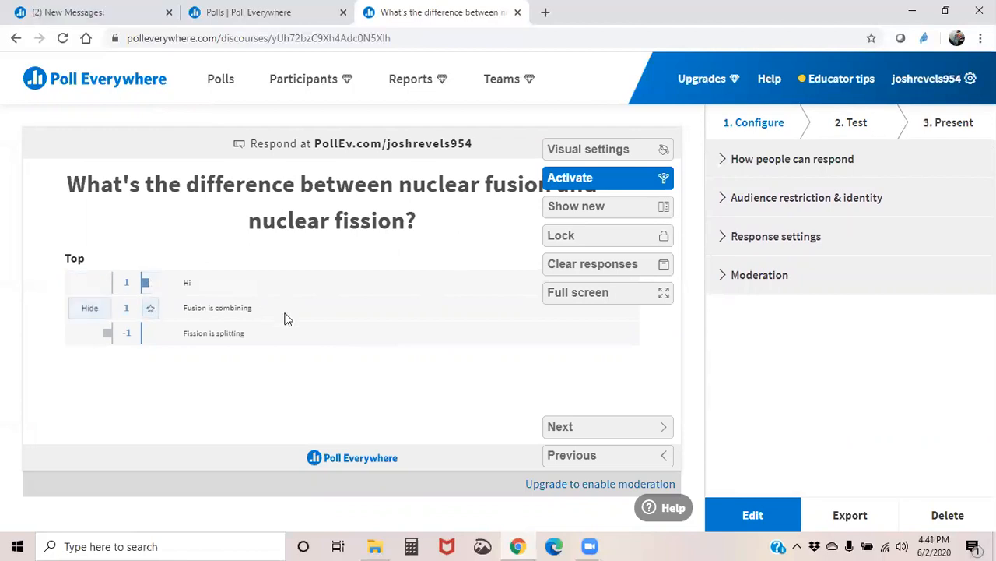
Show the fusion and fission question in full screen, and exit back to its configuration page
click(554, 292)
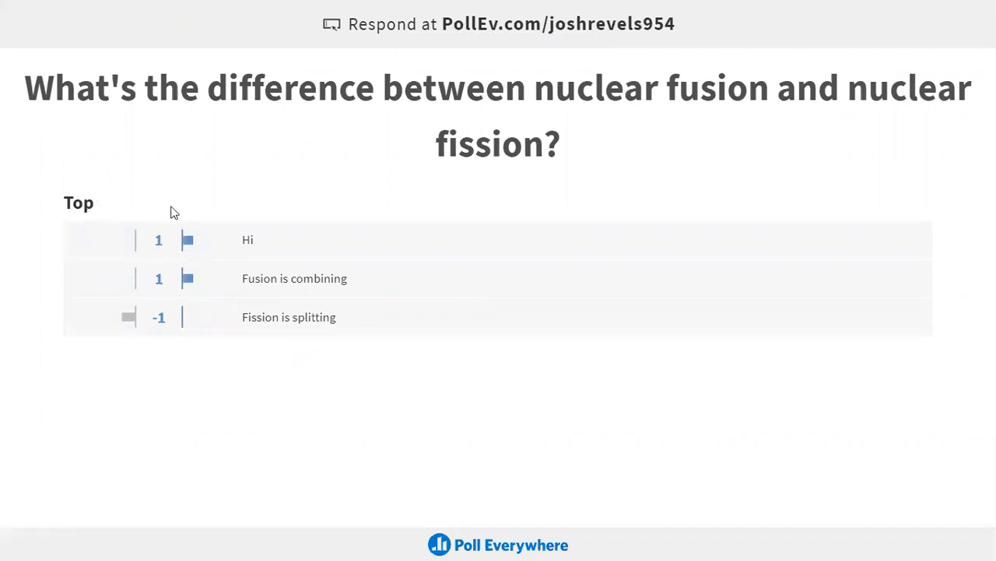
key(Escape)
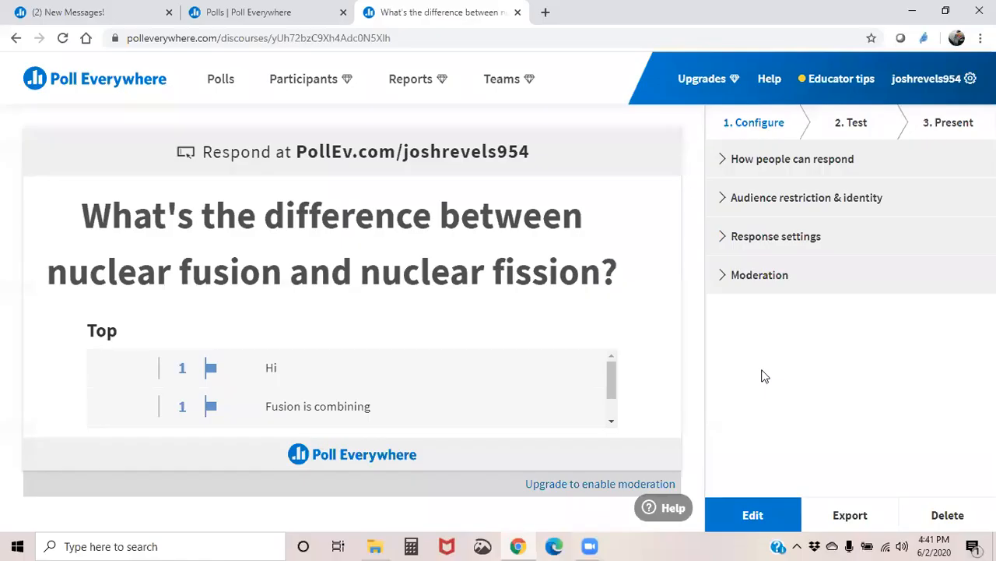
mouse_move(534, 231)
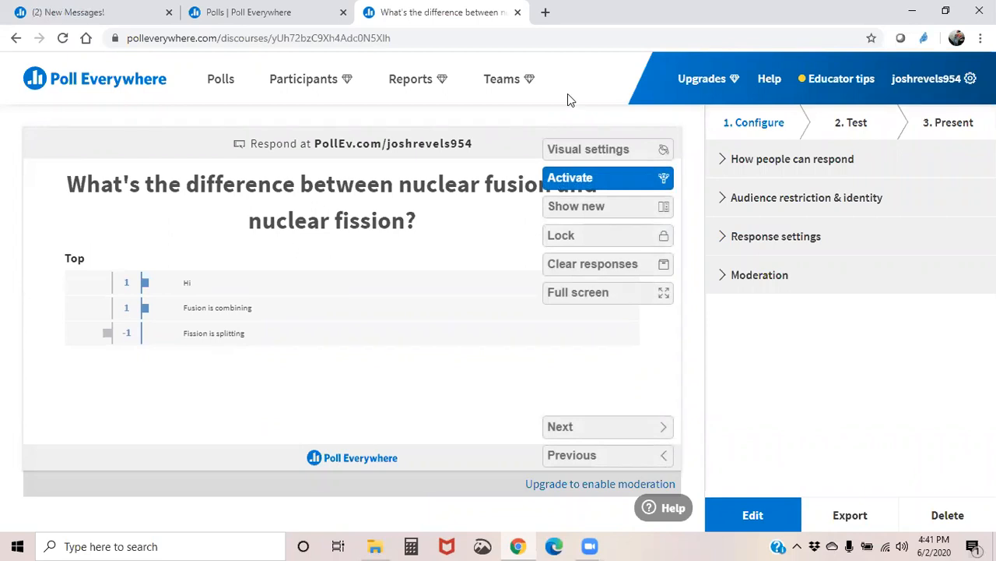
Return to the polls list and open the activity "What word comes to mind when you think of space?"
click(227, 81)
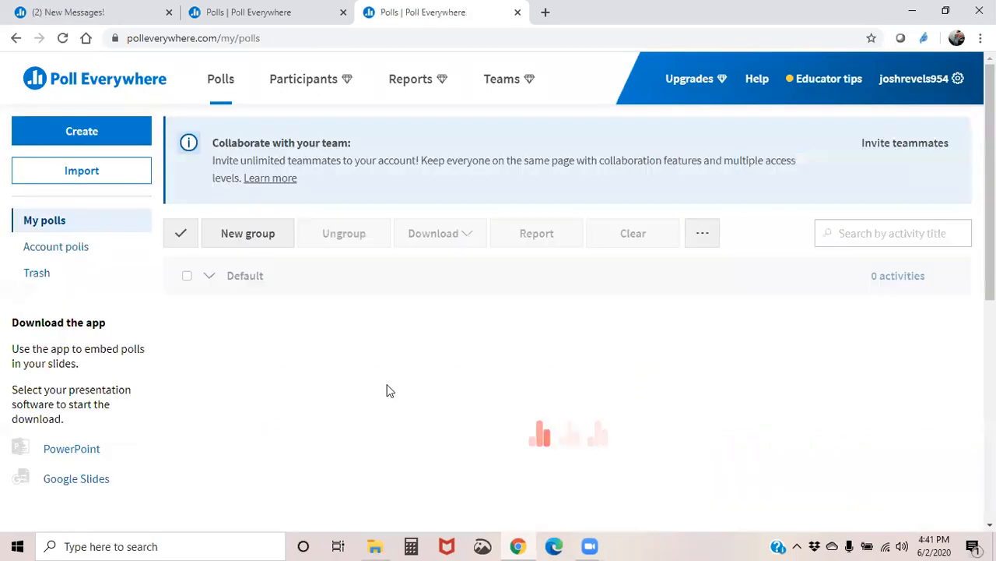
scroll(390, 390, down, 2)
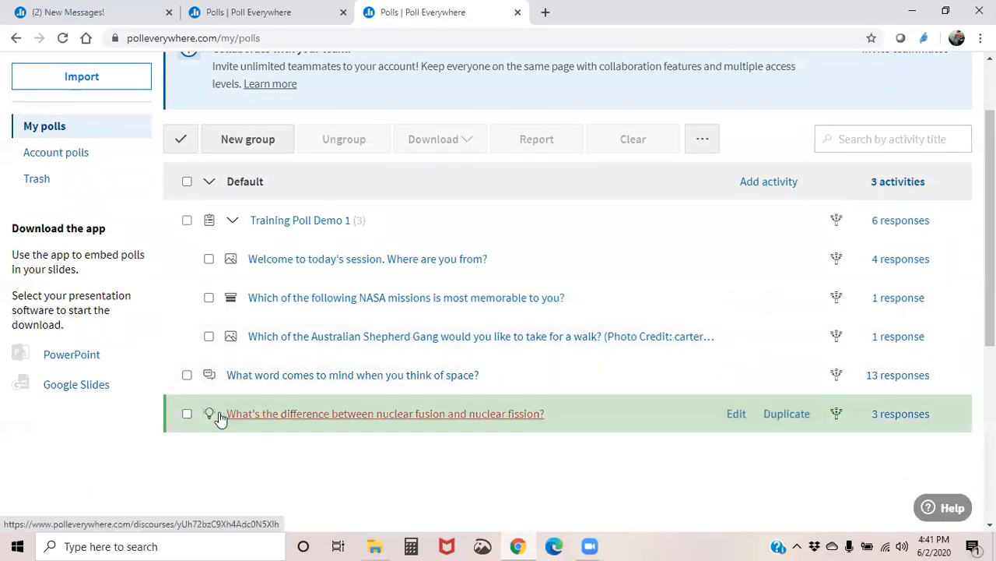
click(187, 414)
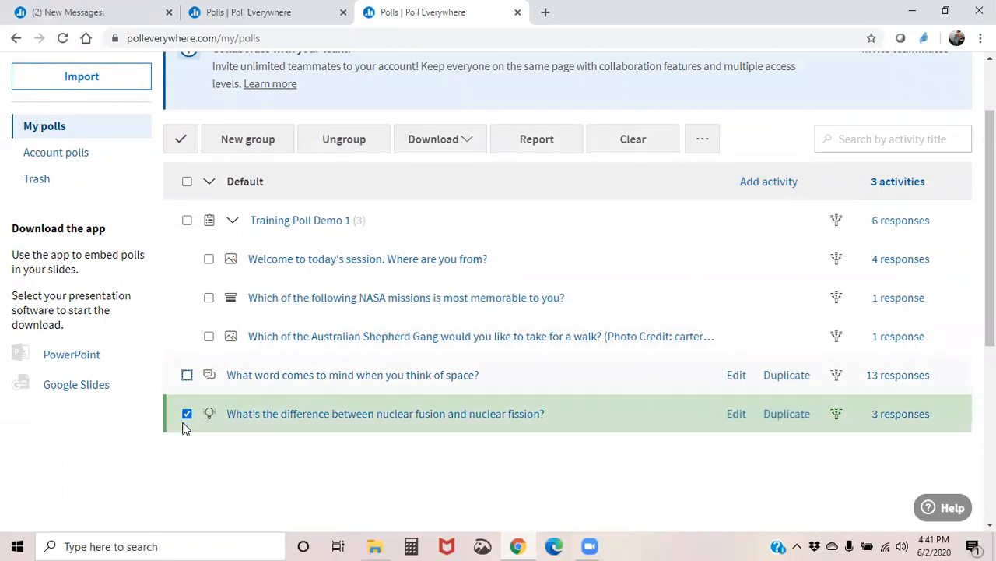
click(185, 415)
click(297, 377)
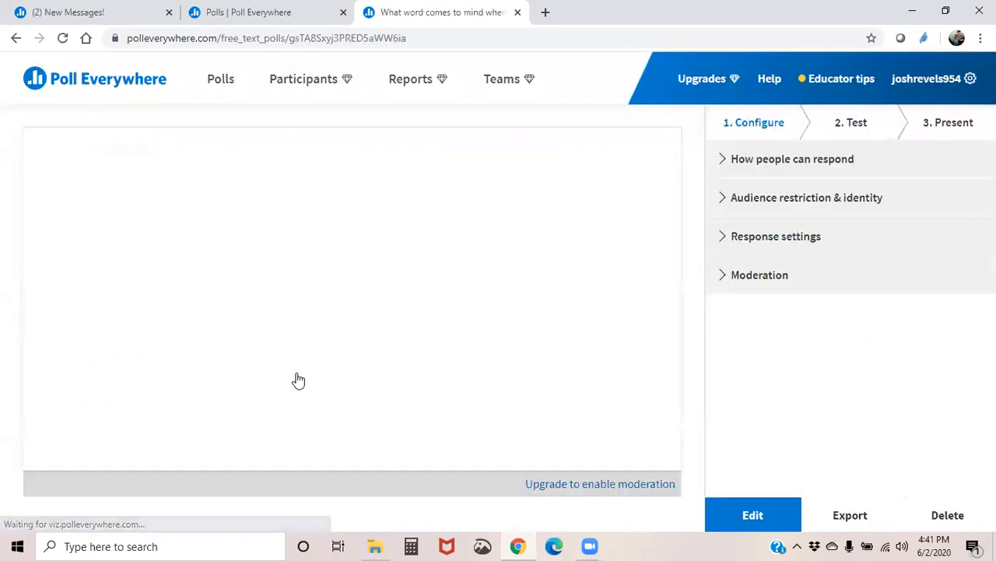
mouse_move(304, 373)
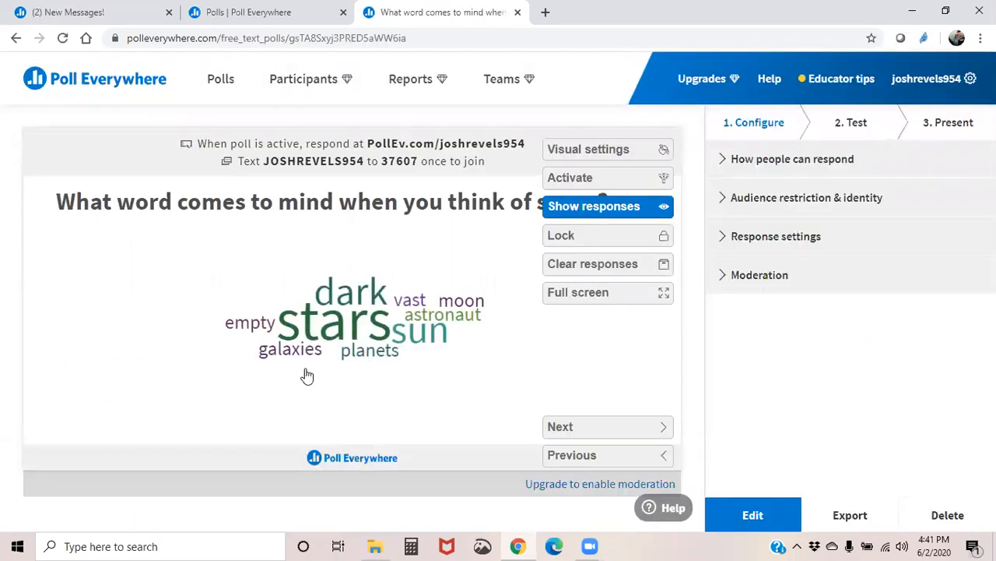
Advance from the word cloud to the next activity and back, and show the explanation of activating a poll
click(589, 430)
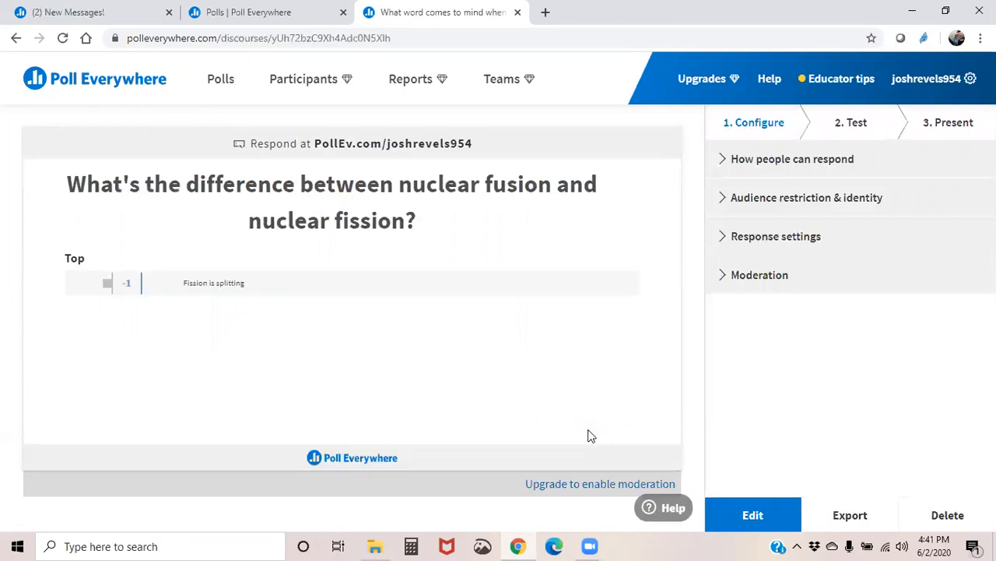
click(574, 455)
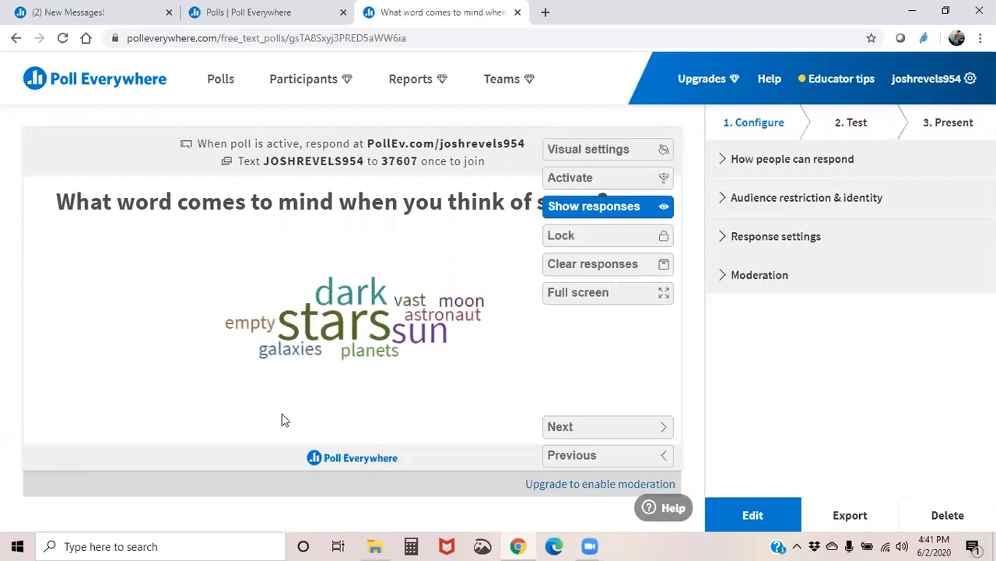
mouse_move(625, 179)
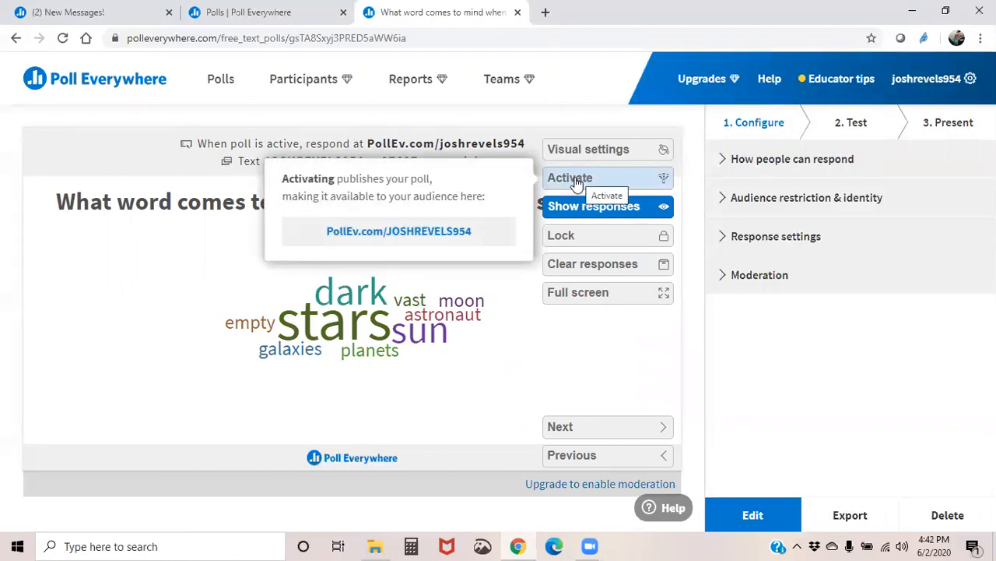
From the polls list, move the space word cloud and the fusion and fission question into a new group named "Homework Survey 1"
click(215, 82)
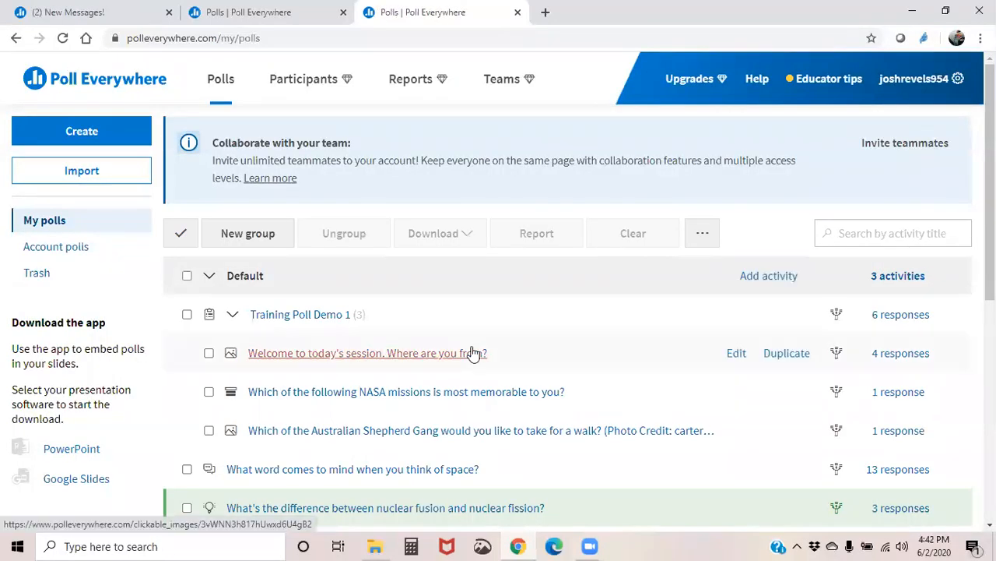
scroll(471, 351, down, 2)
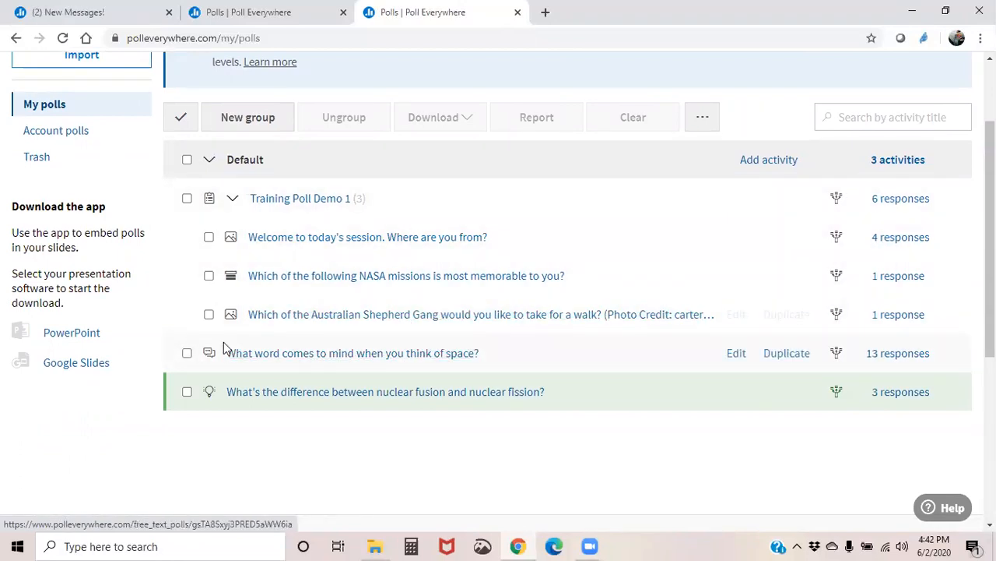
click(187, 354)
click(187, 391)
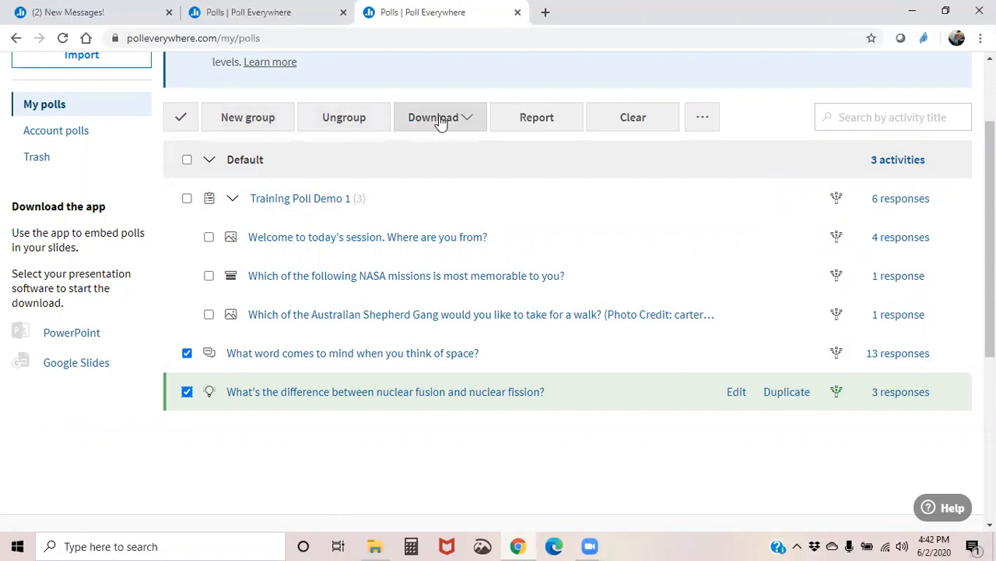
click(267, 116)
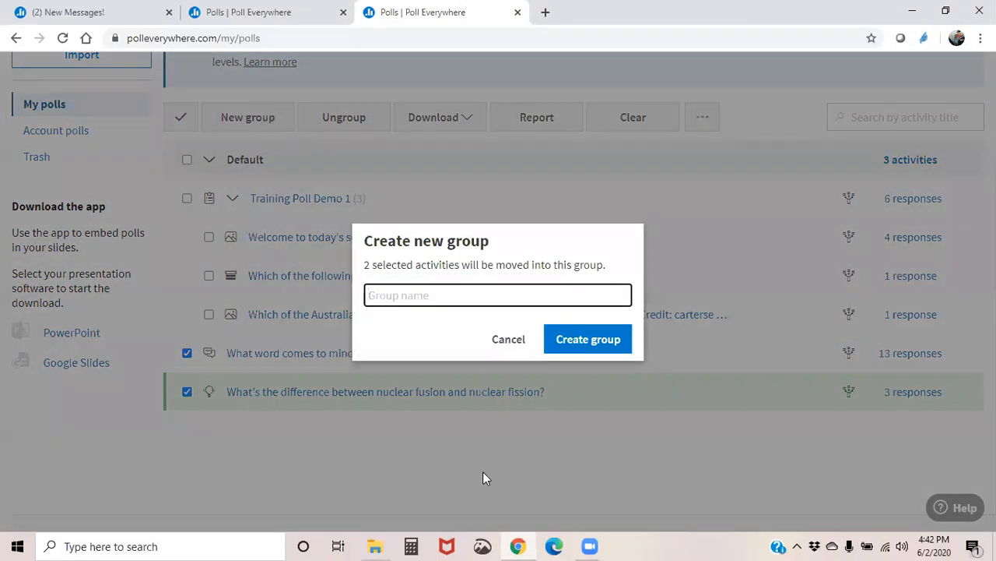
text(Homewo)
text(rk Survey 1)
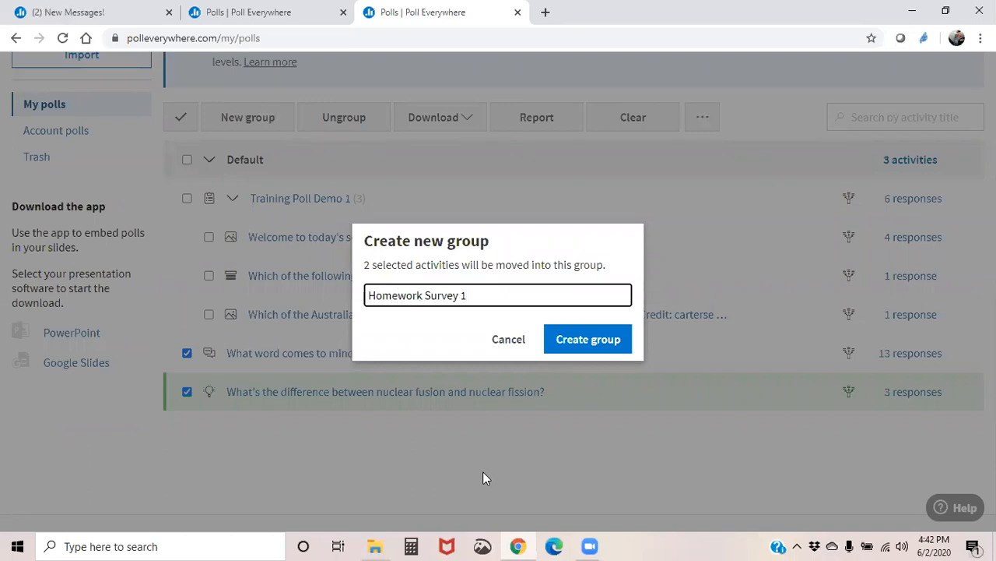
click(589, 340)
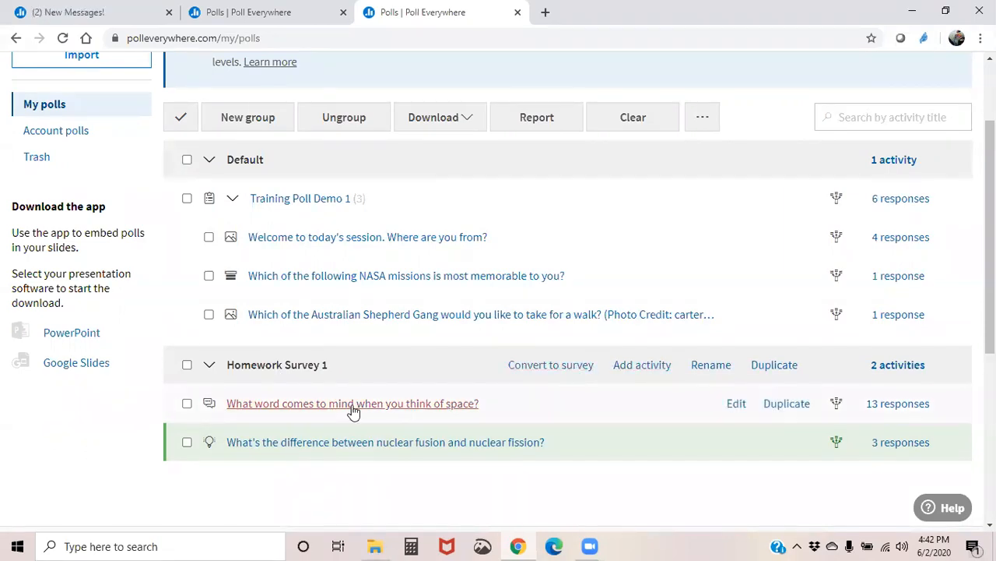
Convert the Homework Survey 1 group to a survey, and convert it back to a group
click(549, 365)
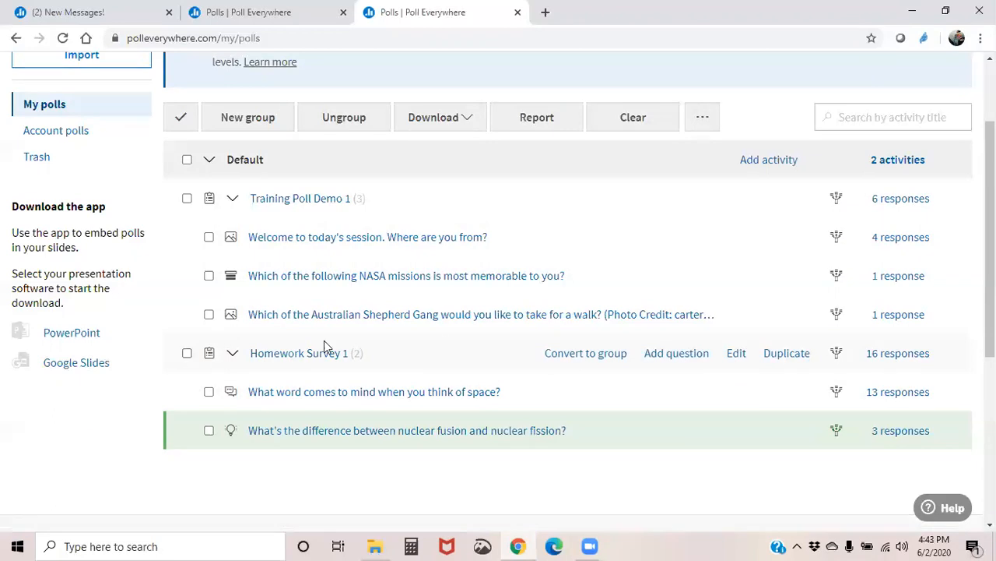
click(562, 355)
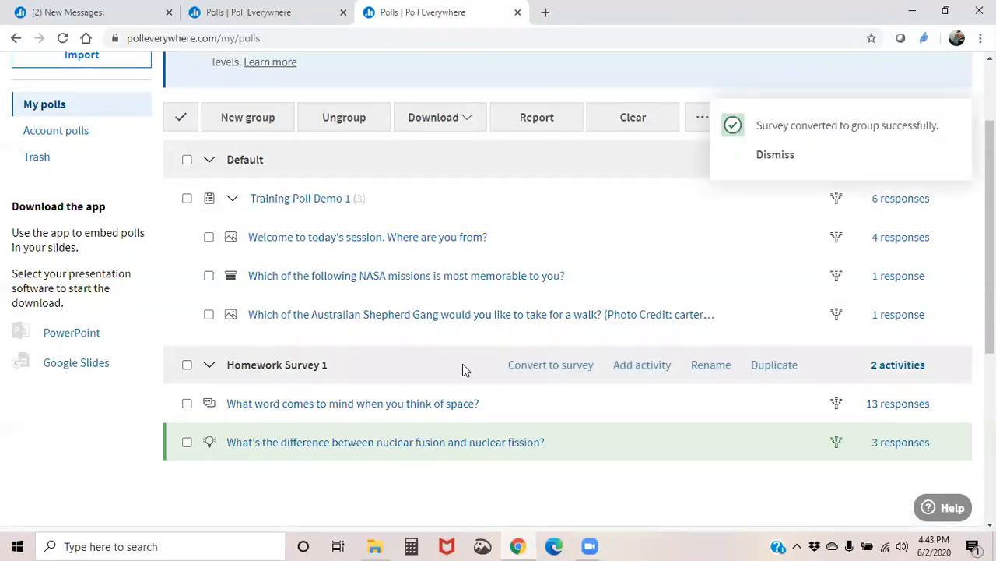
Ungroup all activities in the Homework Survey 1 group
click(187, 364)
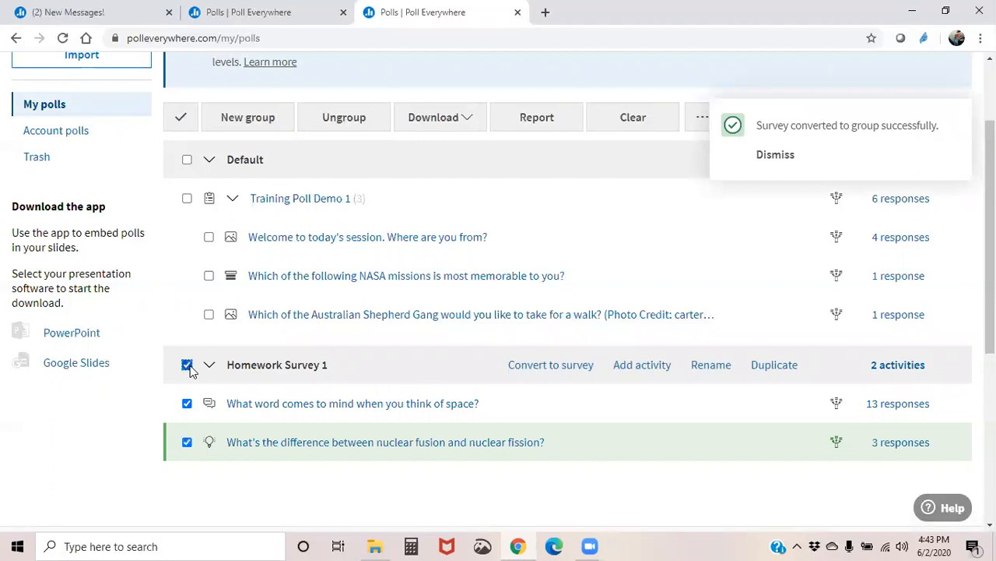
click(350, 129)
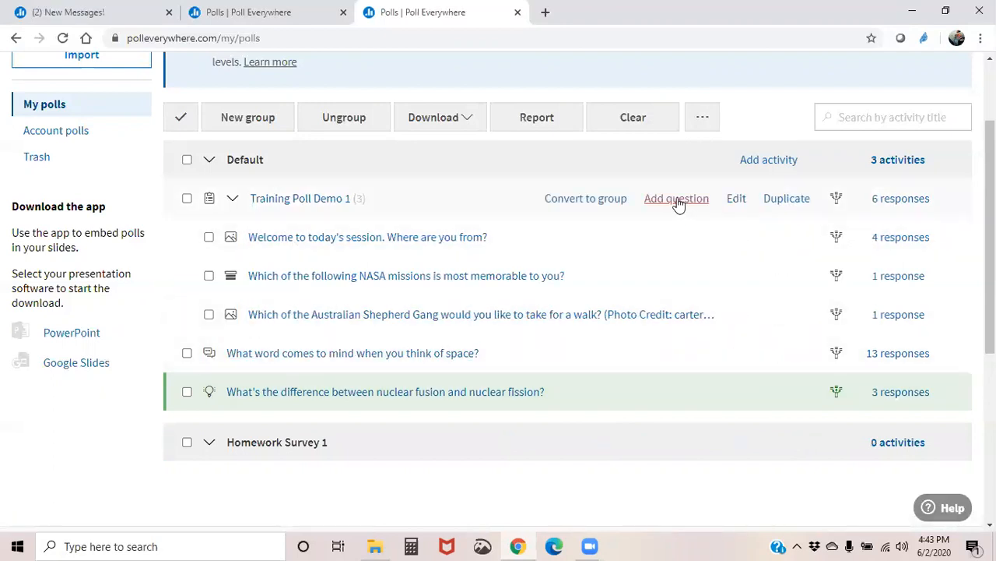
Start adding a question to Training Poll Demo 1 and load the Emotion scale template to review it
click(677, 199)
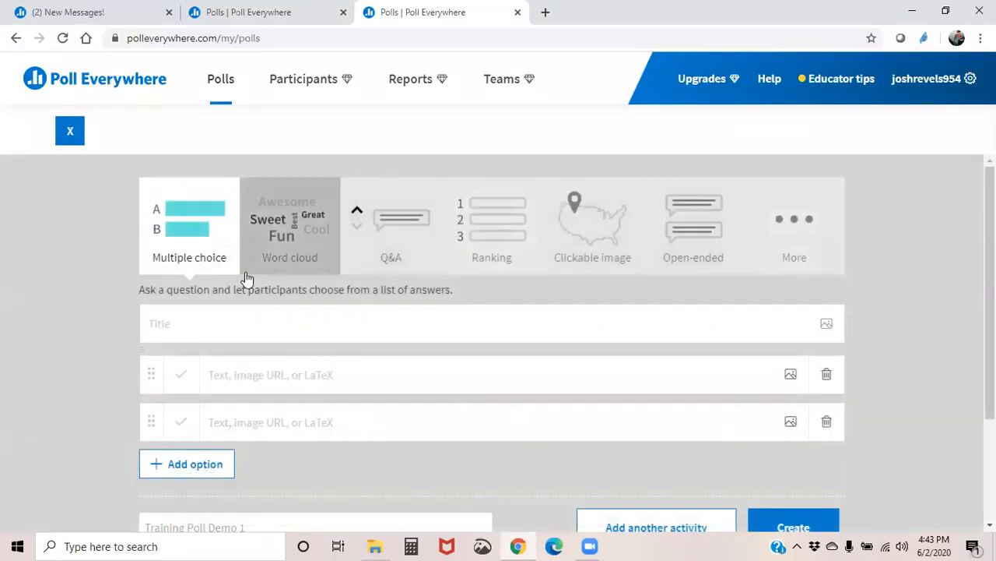
click(795, 229)
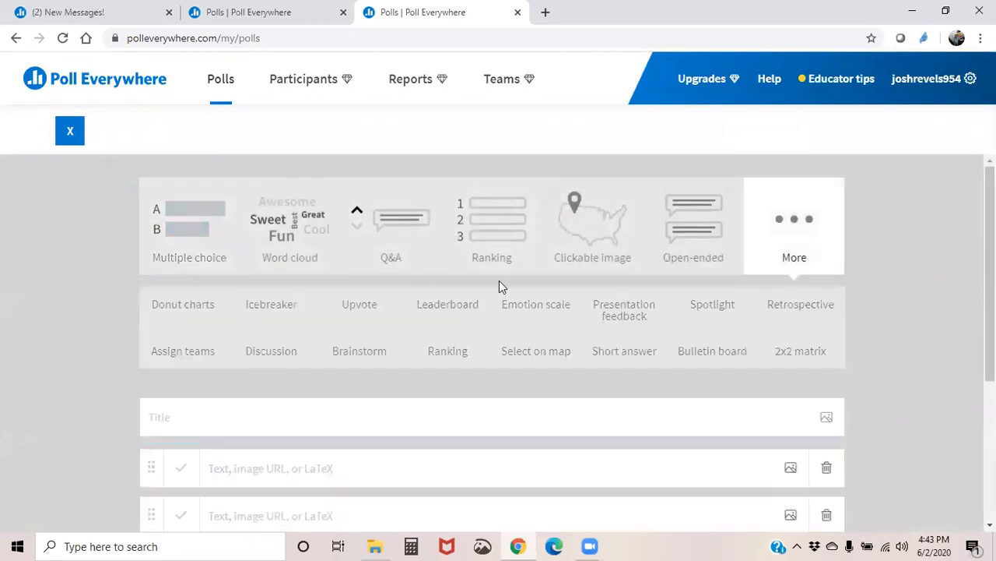
click(550, 316)
scroll(340, 382, down, 2)
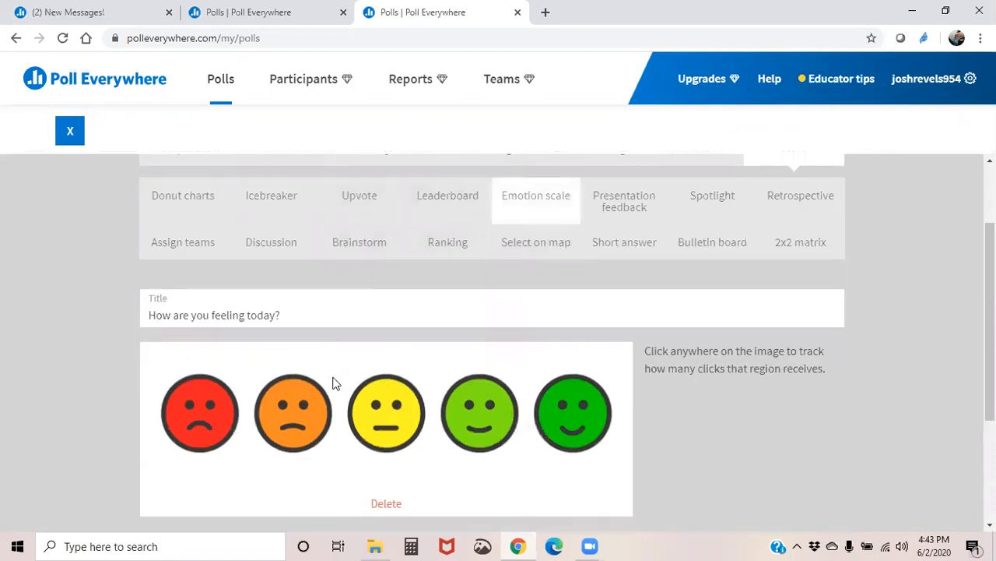
scroll(332, 382, down, 2)
click(640, 435)
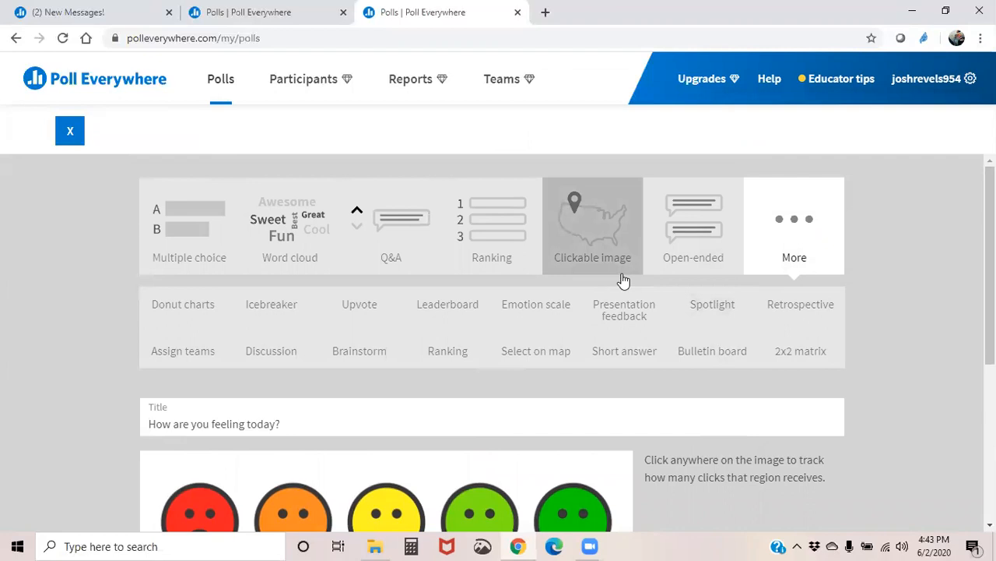
scroll(873, 384, down, 4)
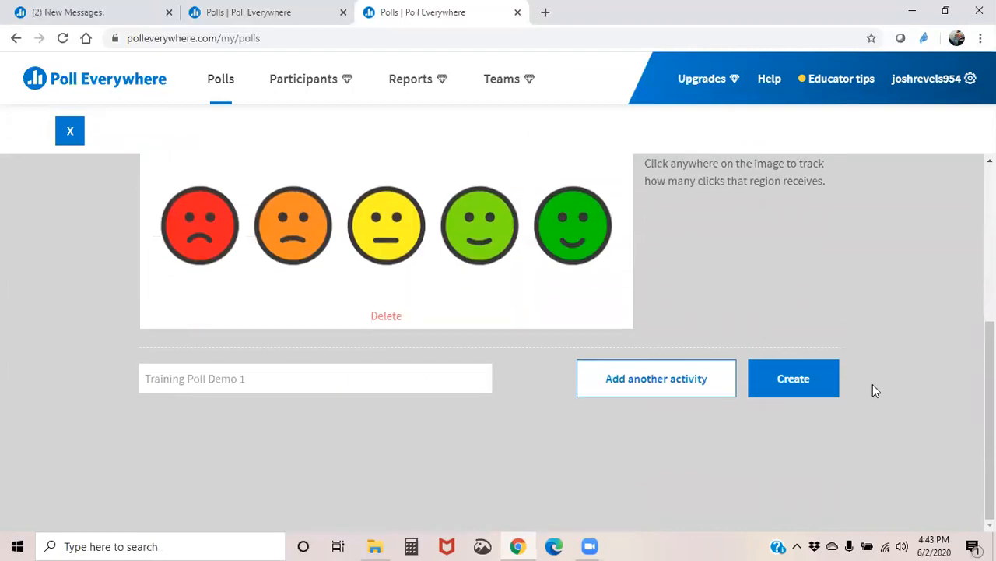
scroll(696, 307, up, 4)
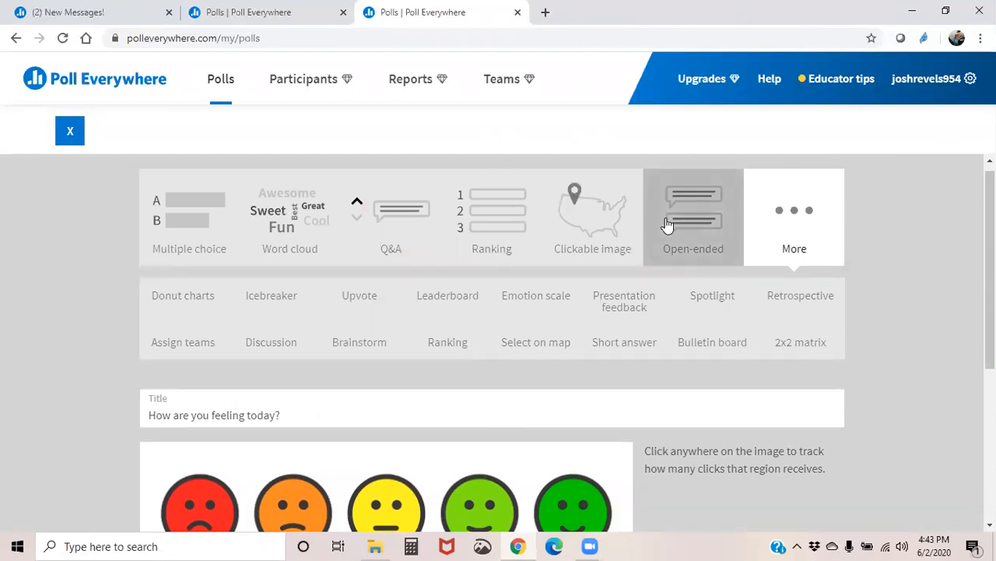
Switch the new question to the Donut charts template and review its answer options
click(167, 296)
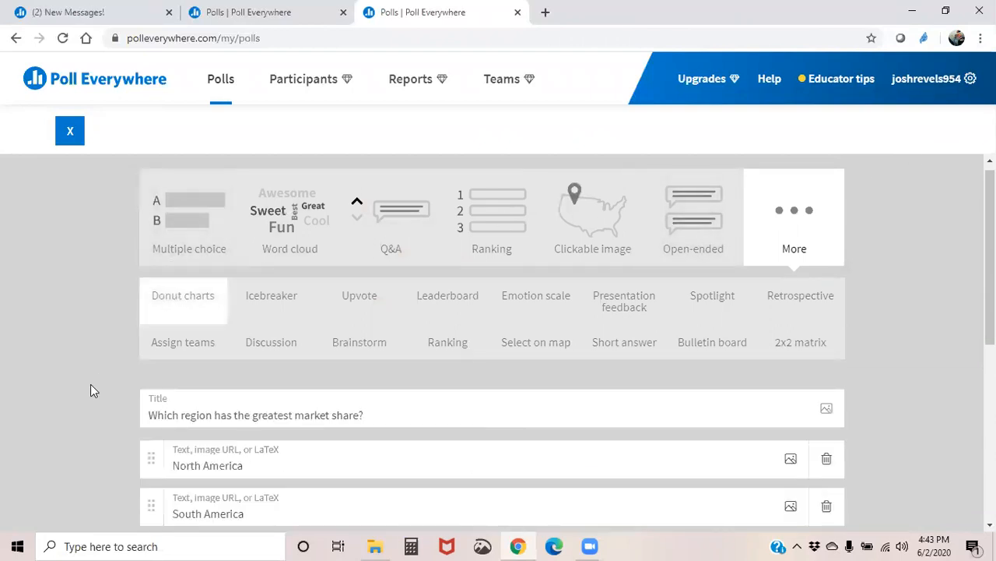
scroll(91, 390, down, 2)
scroll(90, 389, down, 2)
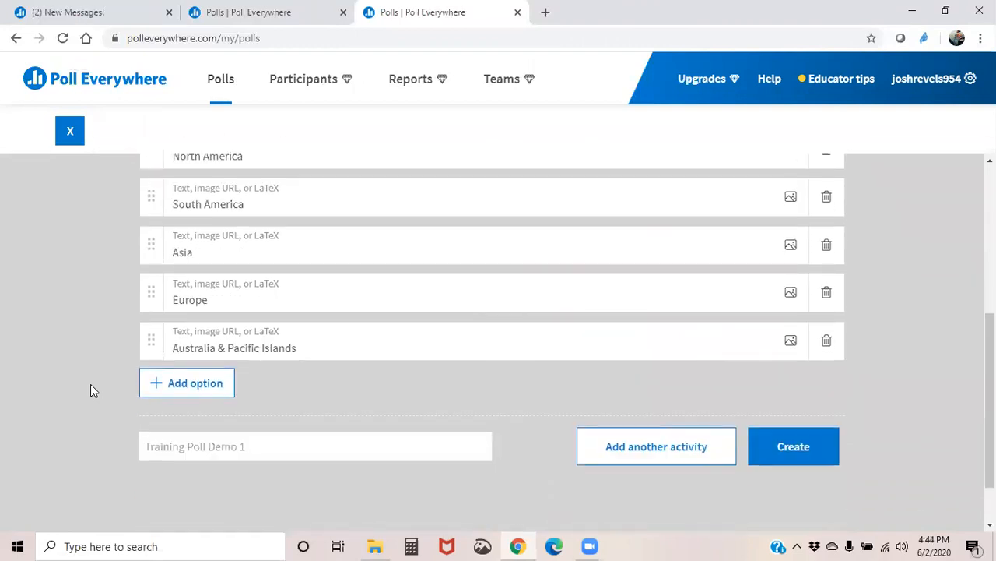
scroll(90, 384, down, 1)
scroll(91, 384, up, 2)
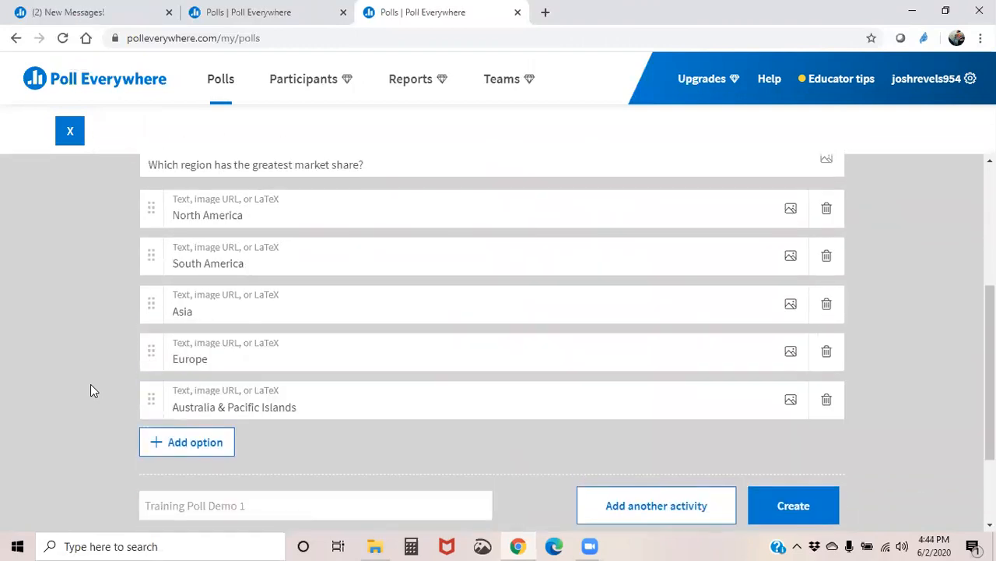
Create the donut chart question "Which region has the greatest market share?" in Training Poll Demo 1 with its five template answer options
scroll(90, 384, up, 1)
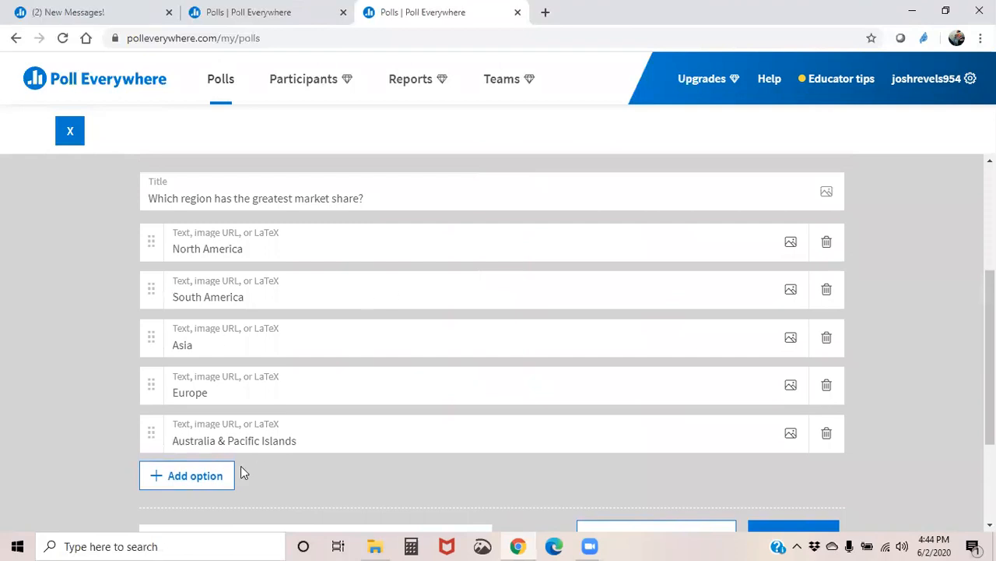
scroll(244, 472, down, 3)
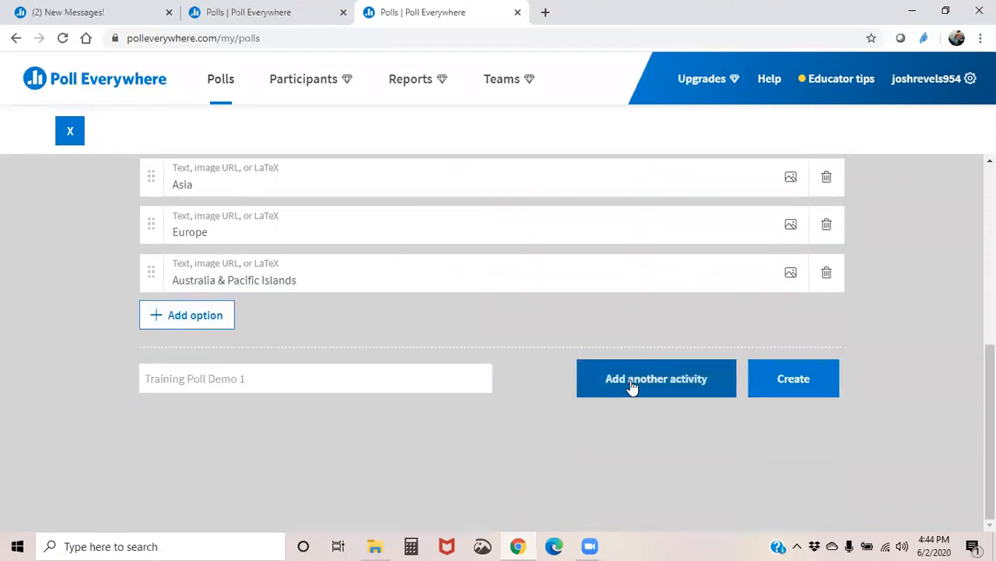
click(815, 387)
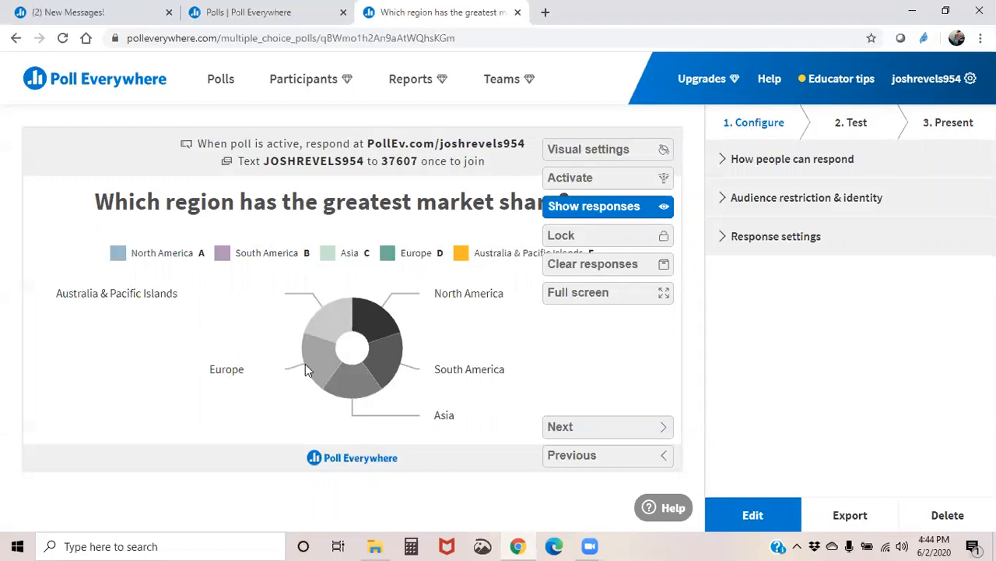
Return to the poll list and review the activities in the Default group, Training Poll Demo 1 and Homework Survey 1
click(222, 79)
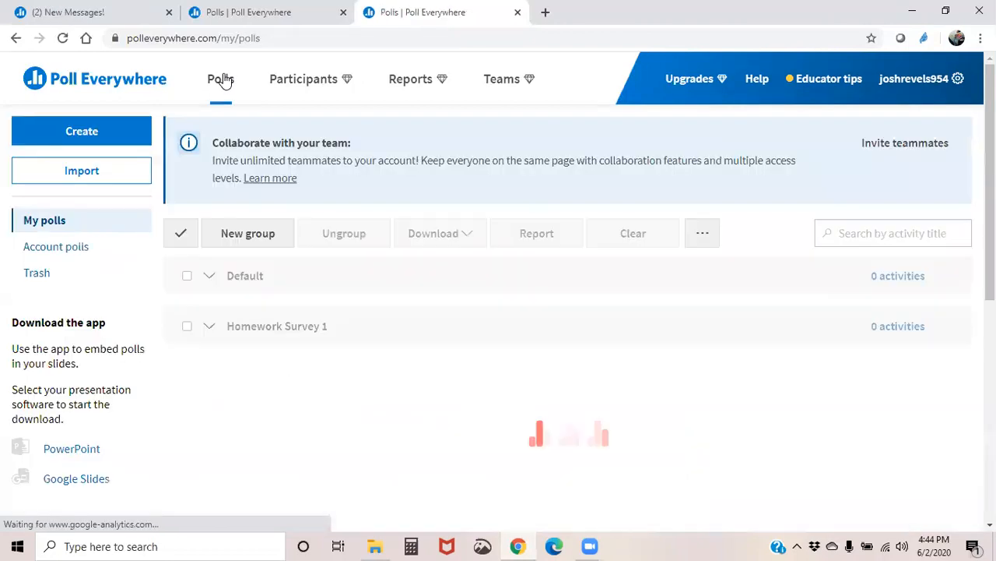
scroll(398, 306, down, 2)
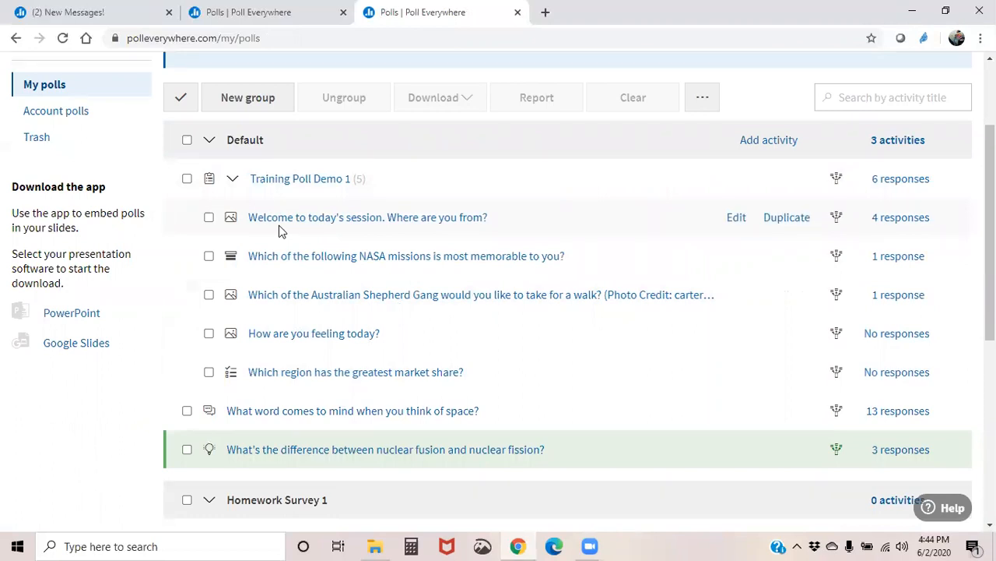
scroll(170, 275, up, 2)
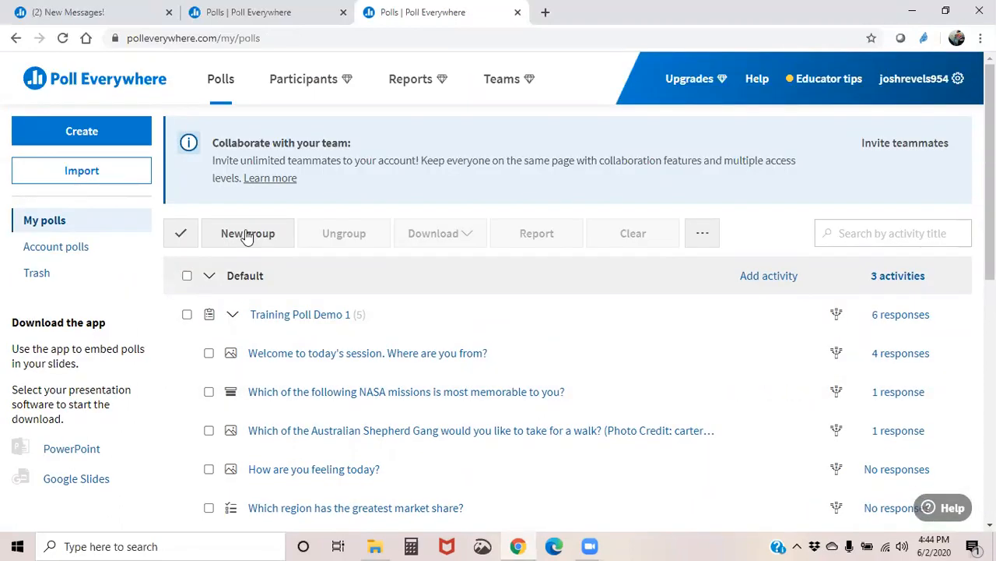
scroll(416, 418, down, 6)
scroll(413, 381, up, 2)
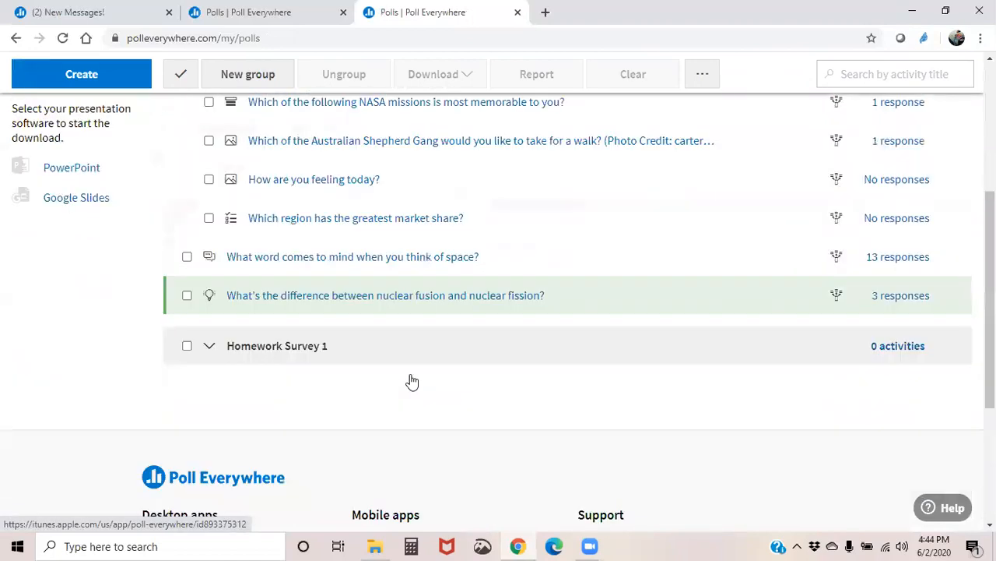
scroll(413, 381, up, 4)
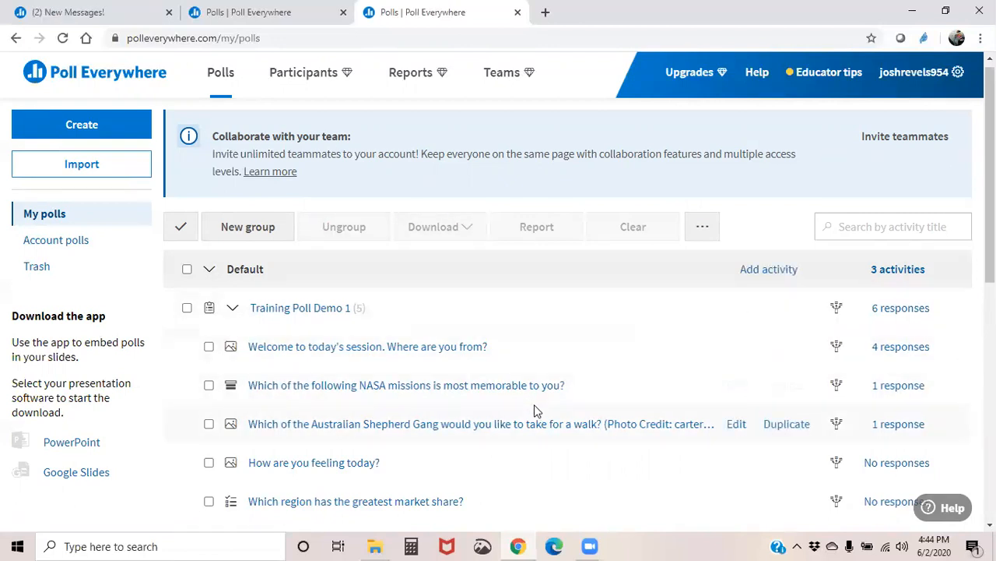
scroll(402, 389, down, 2)
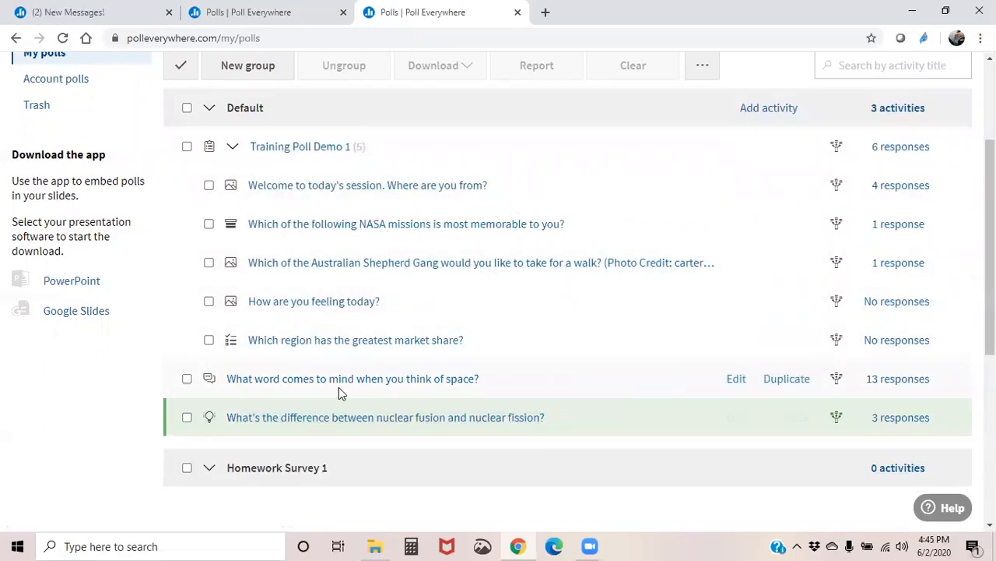
scroll(351, 260, up, 2)
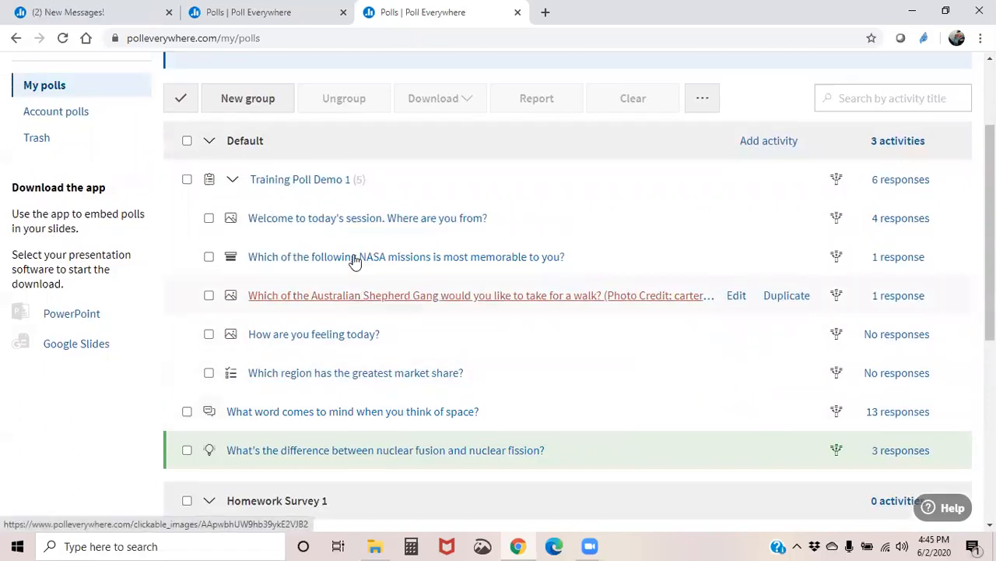
Create a new activity from the Brainstorm template with the title "What are your best ideas? You can vote on the ideas submitted."
click(94, 133)
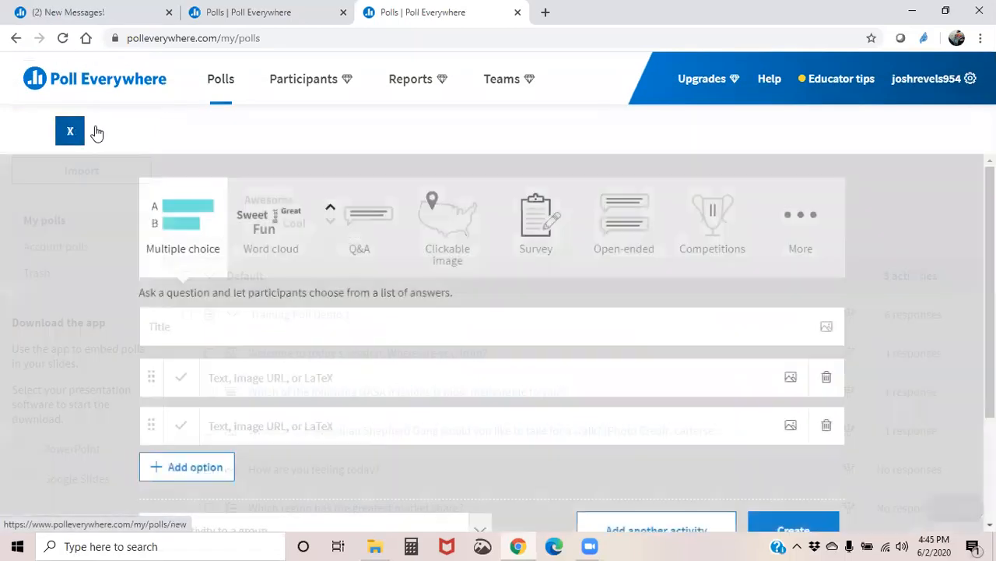
click(816, 249)
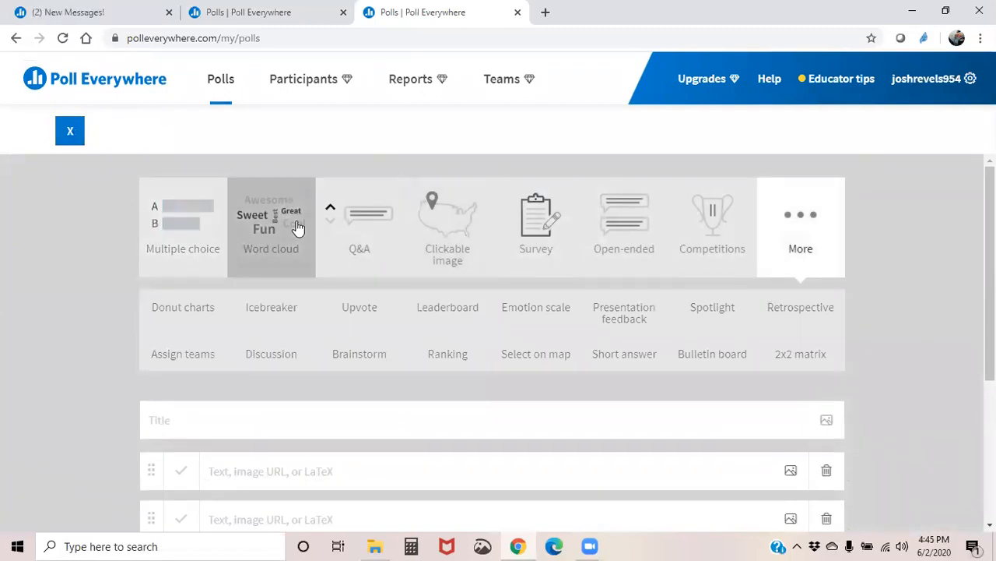
scroll(297, 226, down, 1)
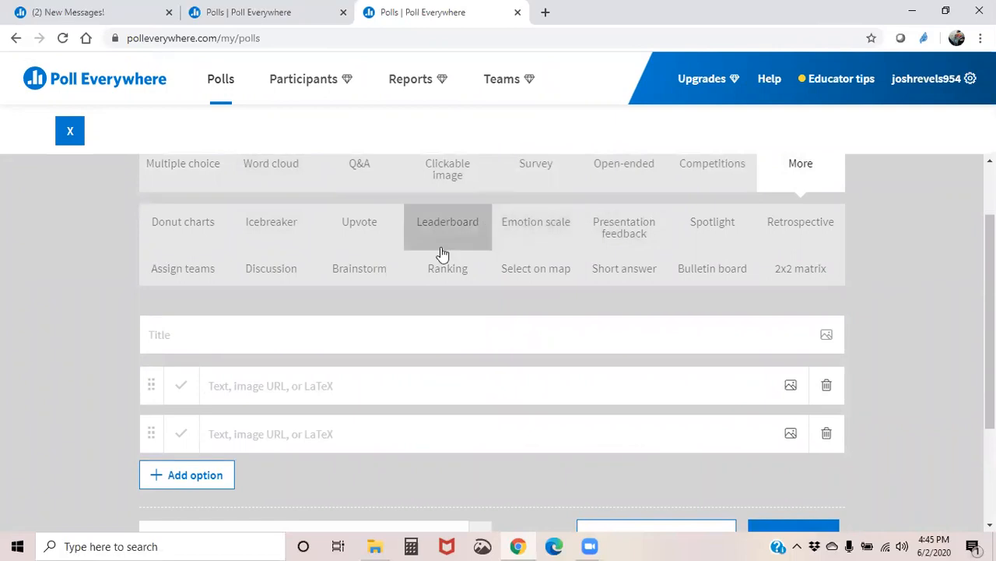
click(373, 267)
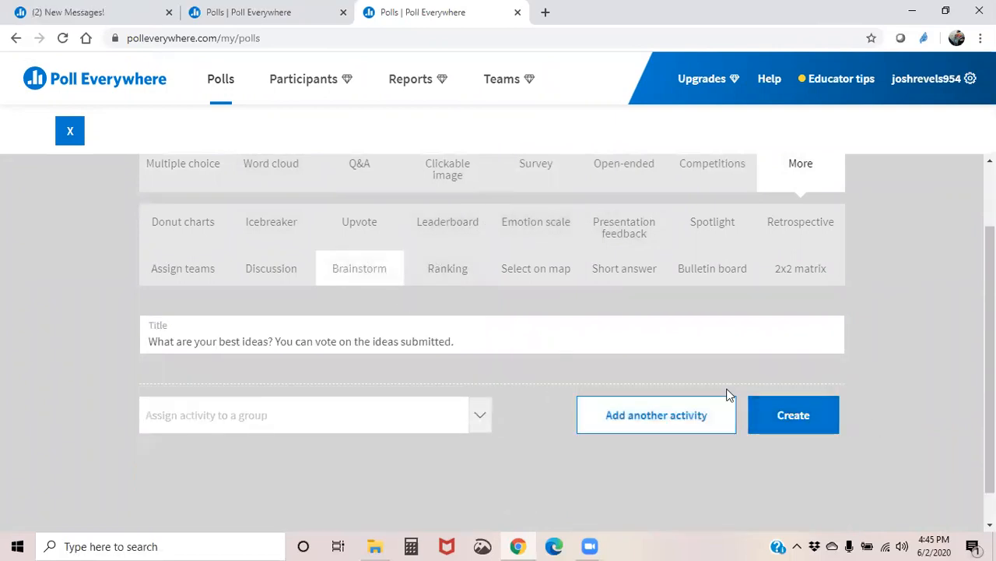
click(817, 433)
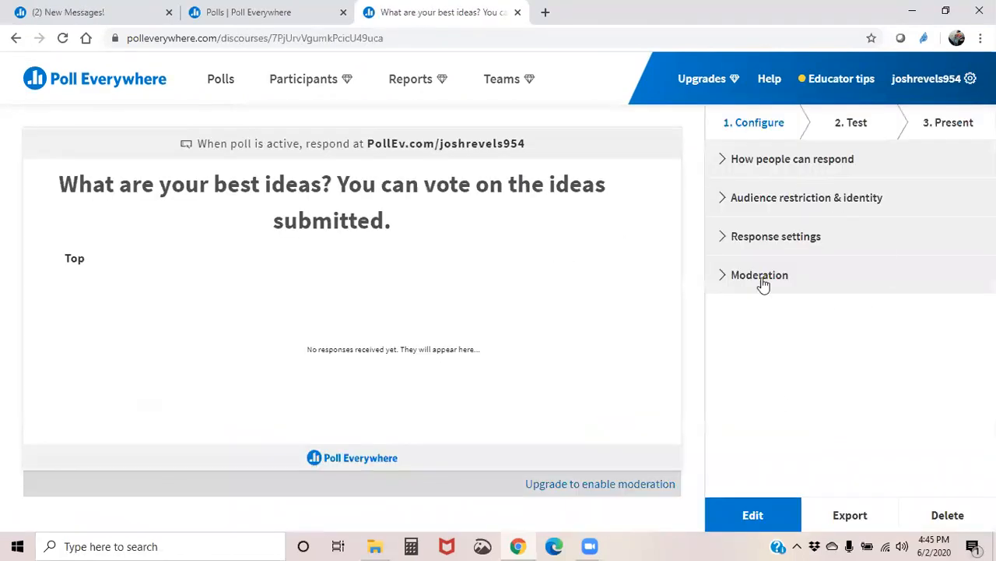
Return to the poll list, find the new brainstorm activity and open it for editing
click(214, 86)
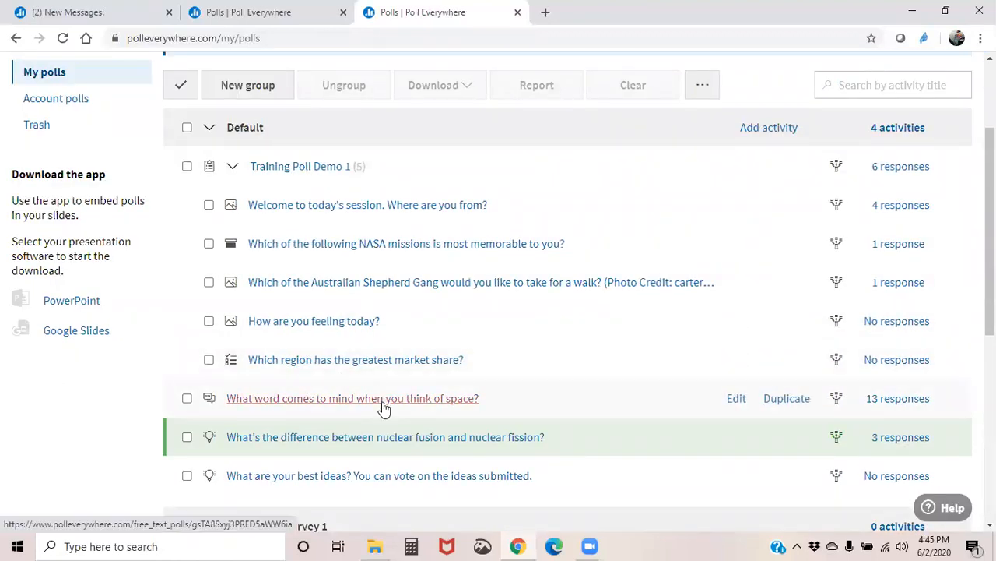
scroll(333, 322, down, 4)
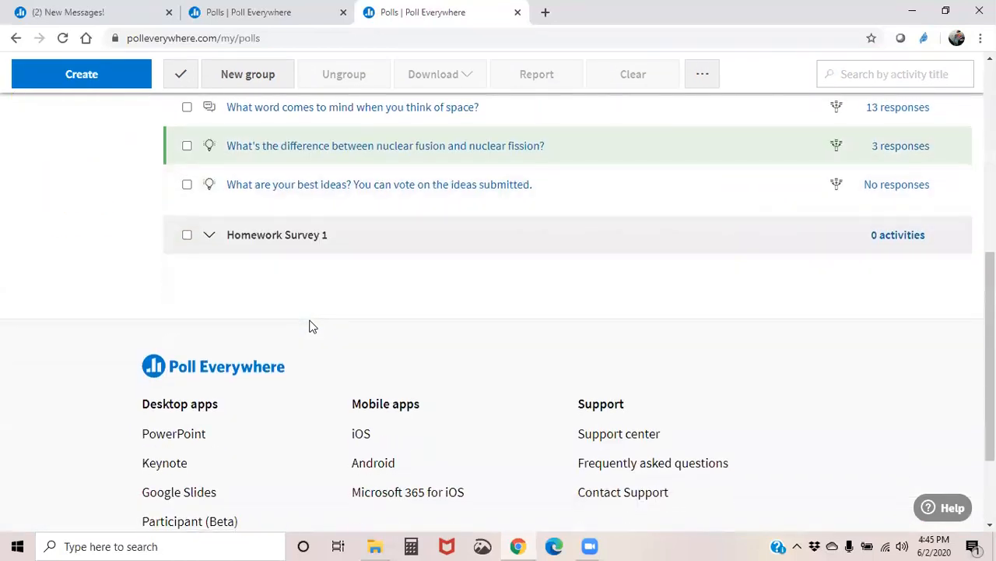
scroll(312, 327, up, 2)
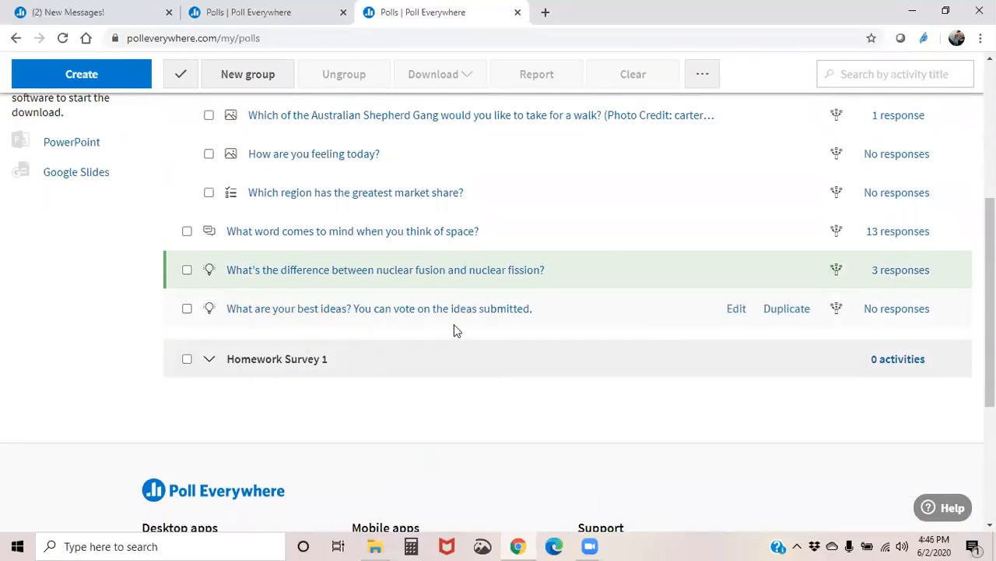
click(736, 310)
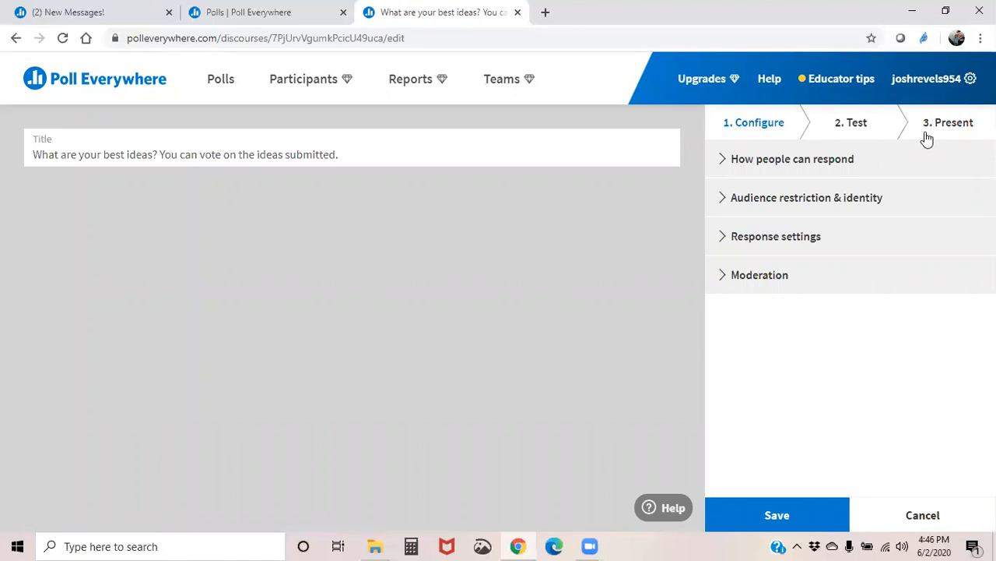
Examine the brainstorm activity's response method, its audience restriction and identity settings, and its test preview
click(725, 159)
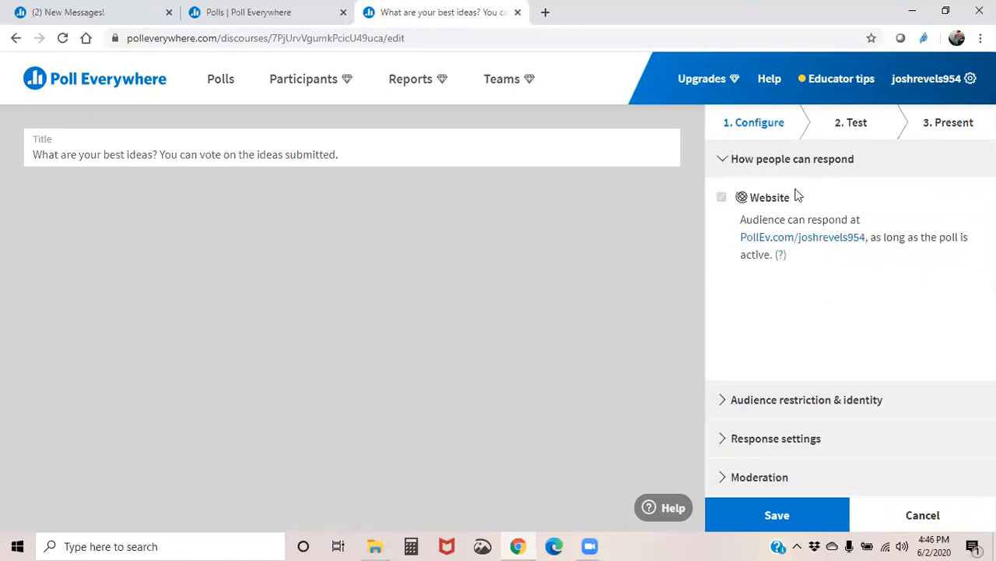
click(724, 162)
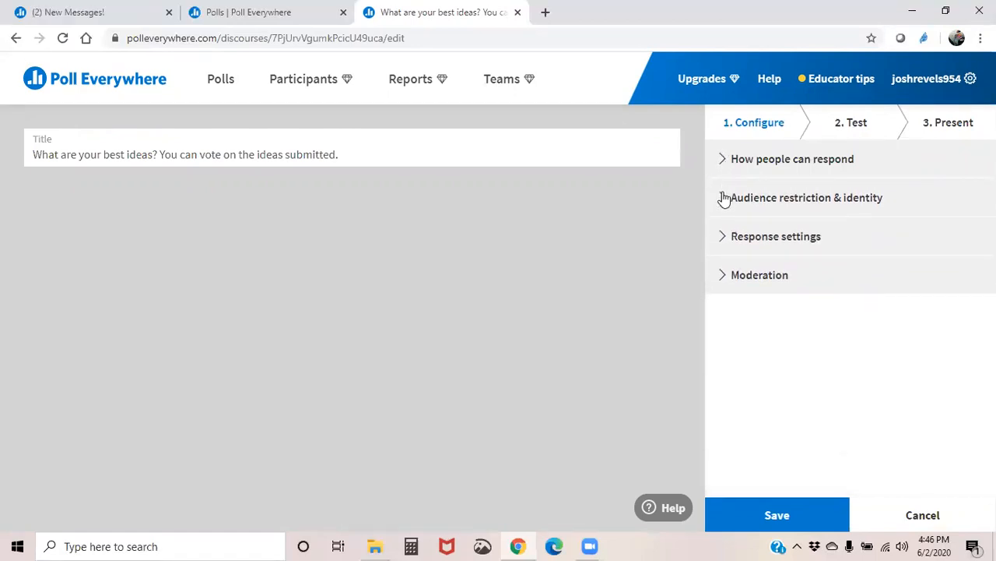
click(724, 197)
click(723, 199)
click(834, 122)
scroll(823, 287, down, 1)
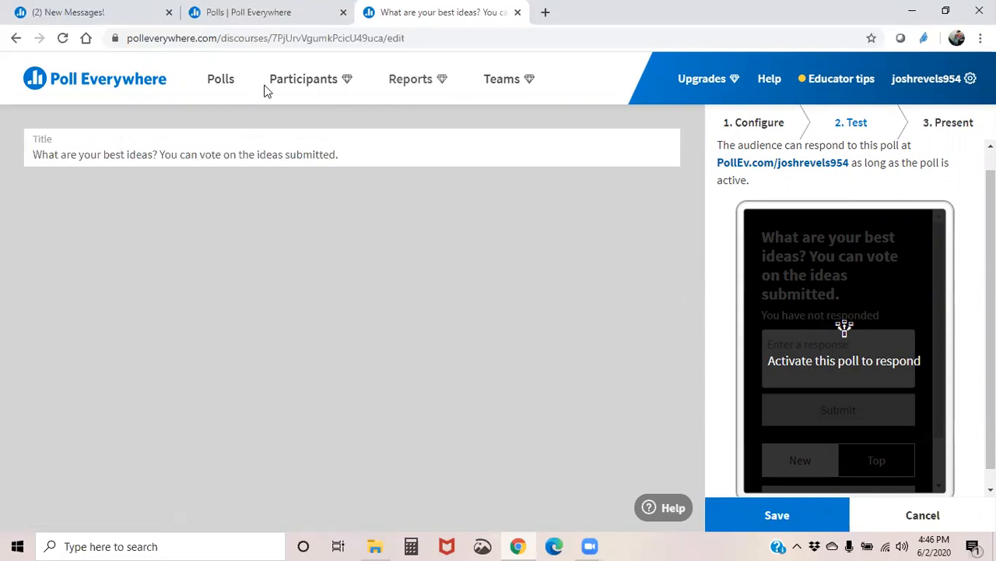
click(747, 123)
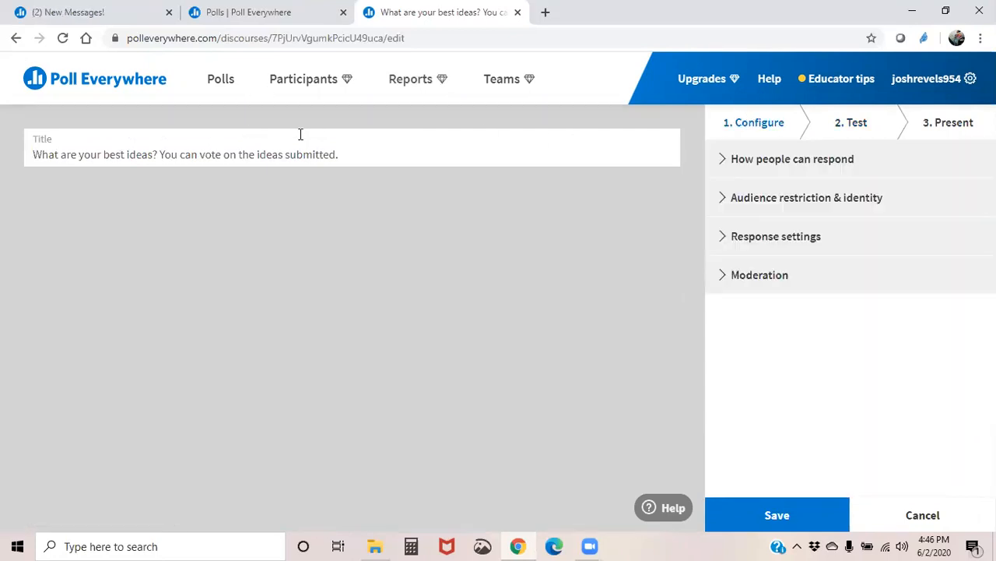
Open the brainstorm activity "What are your best ideas?" from the poll list and activate it
click(222, 84)
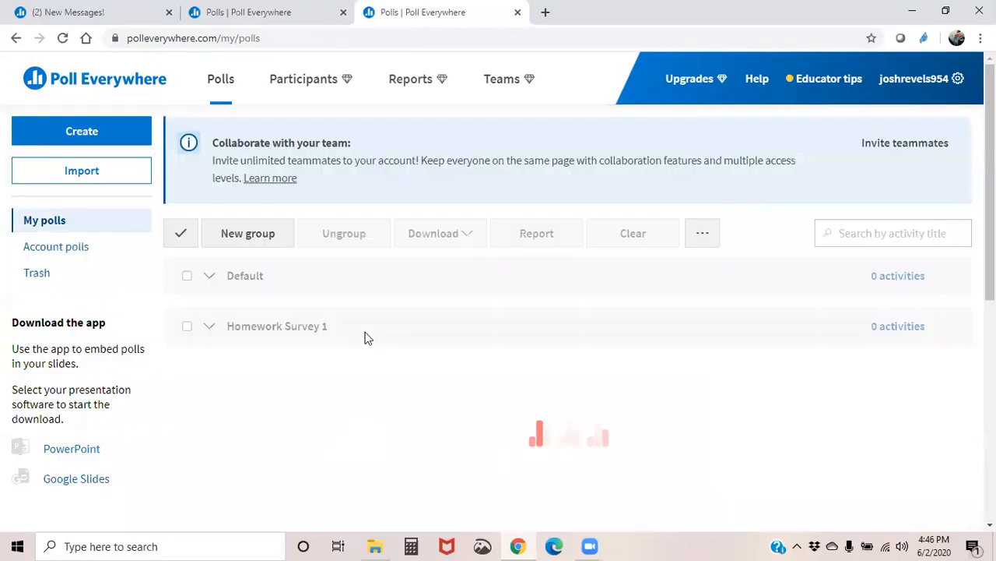
scroll(366, 337, down, 1)
scroll(366, 337, down, 2)
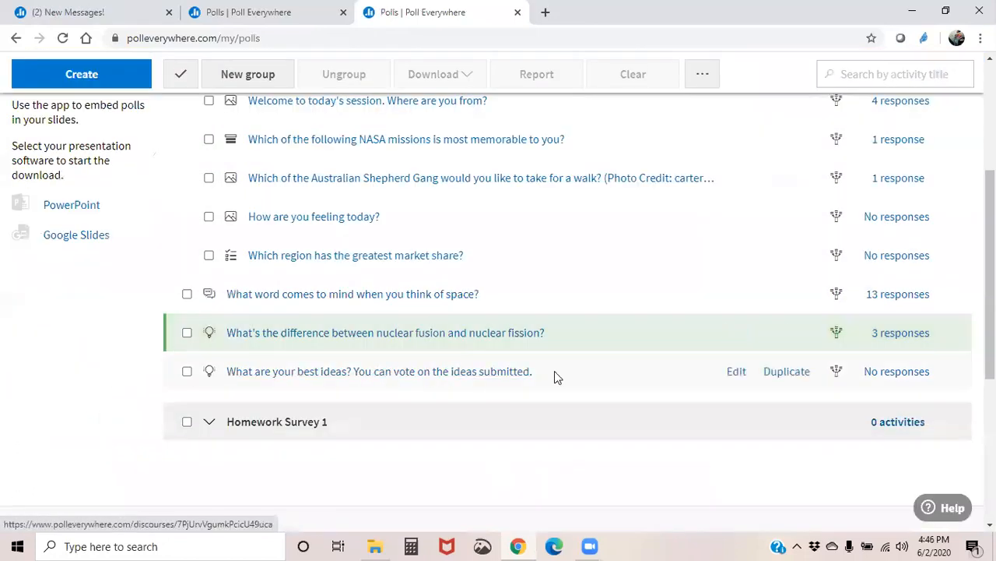
click(498, 377)
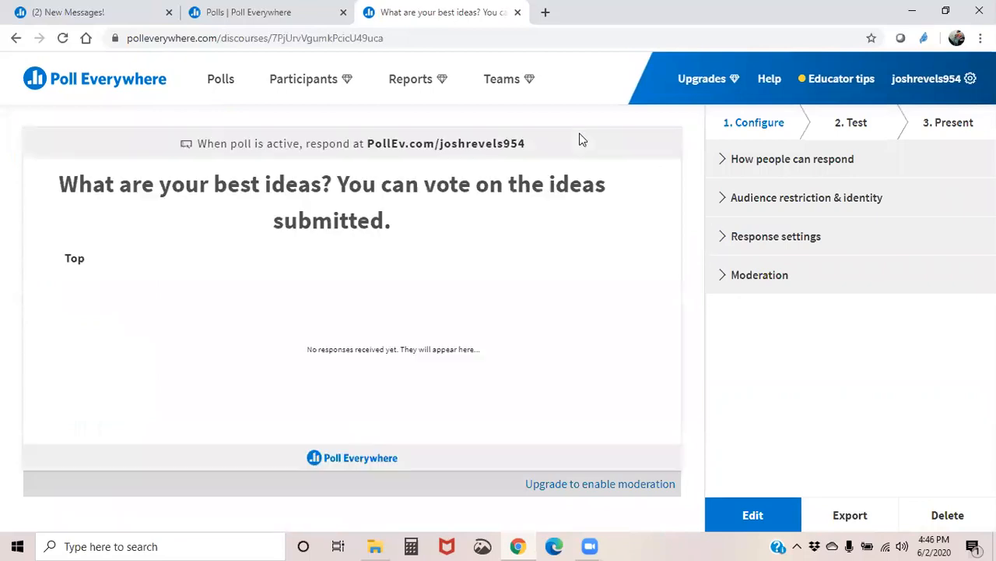
mouse_move(579, 133)
click(608, 175)
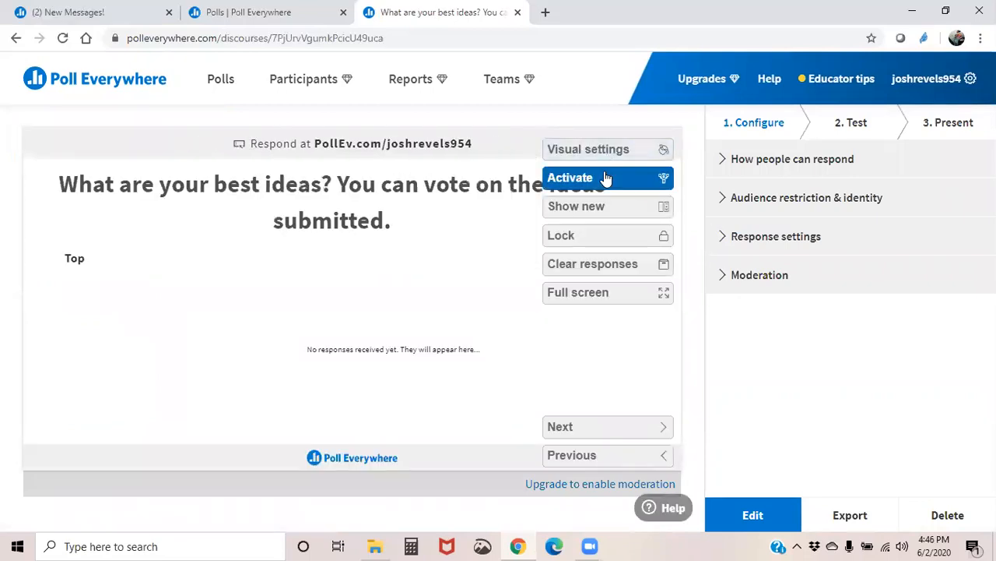
Submit the test response "We should find a way to get more sunlight in the room." and view its voting entry in the test preview
click(856, 131)
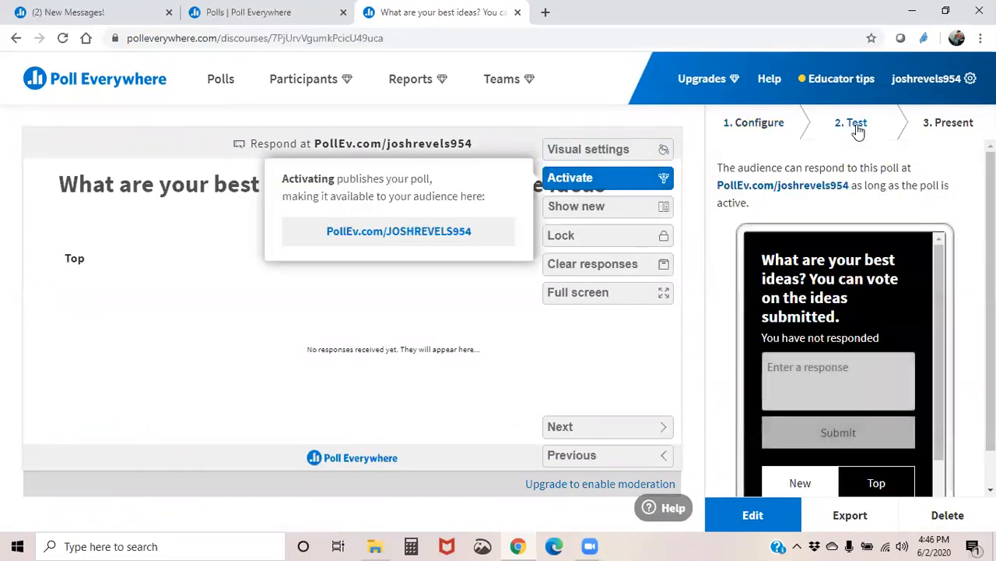
scroll(838, 325, down, 1)
scroll(840, 319, up, 1)
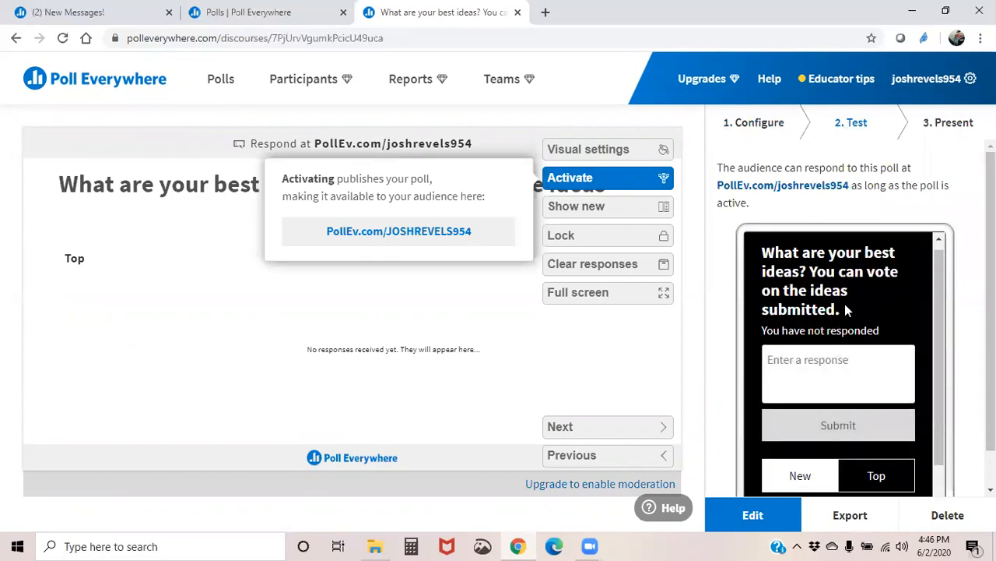
scroll(798, 329, down, 1)
click(803, 328)
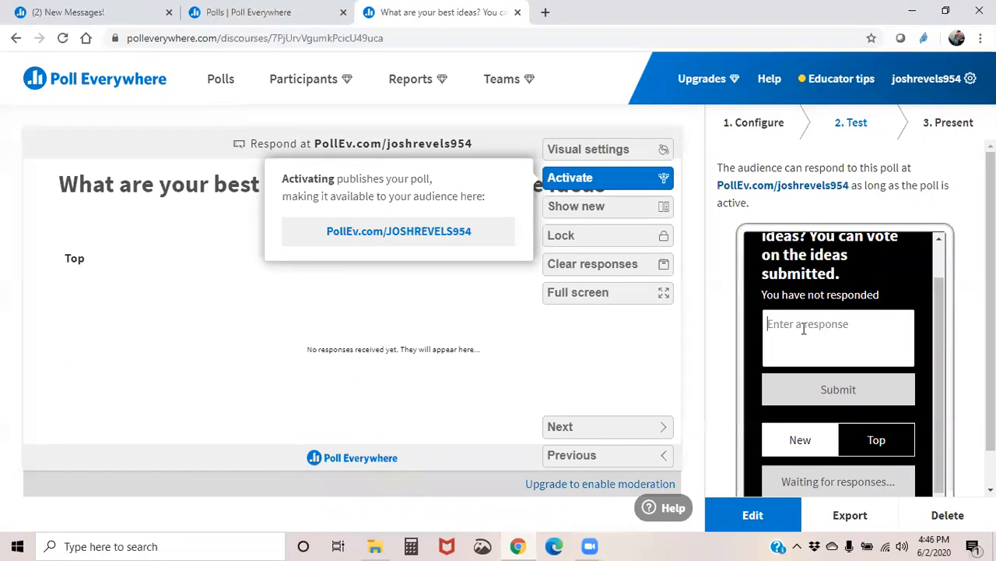
text(We should find a )
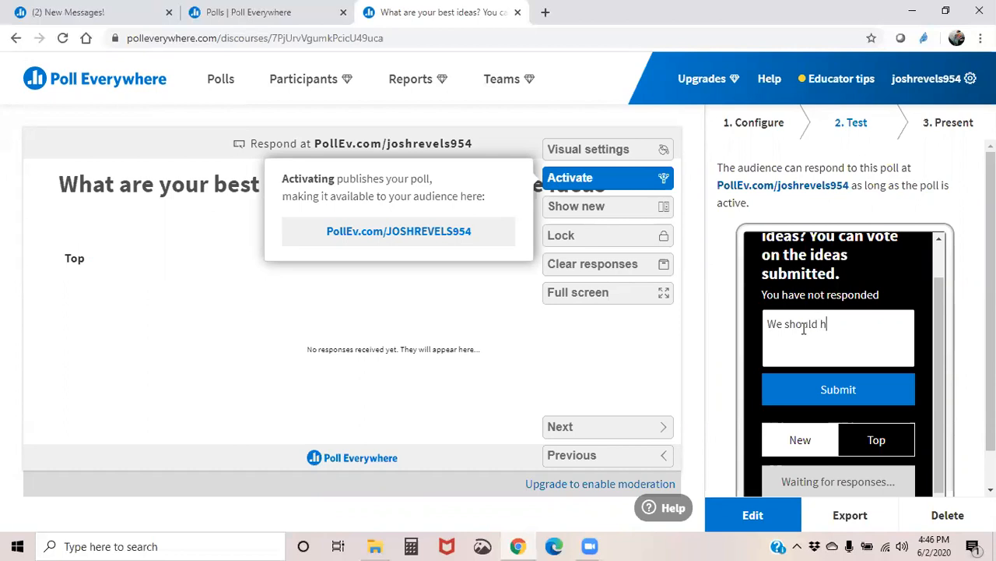
text(way to get more sunlight)
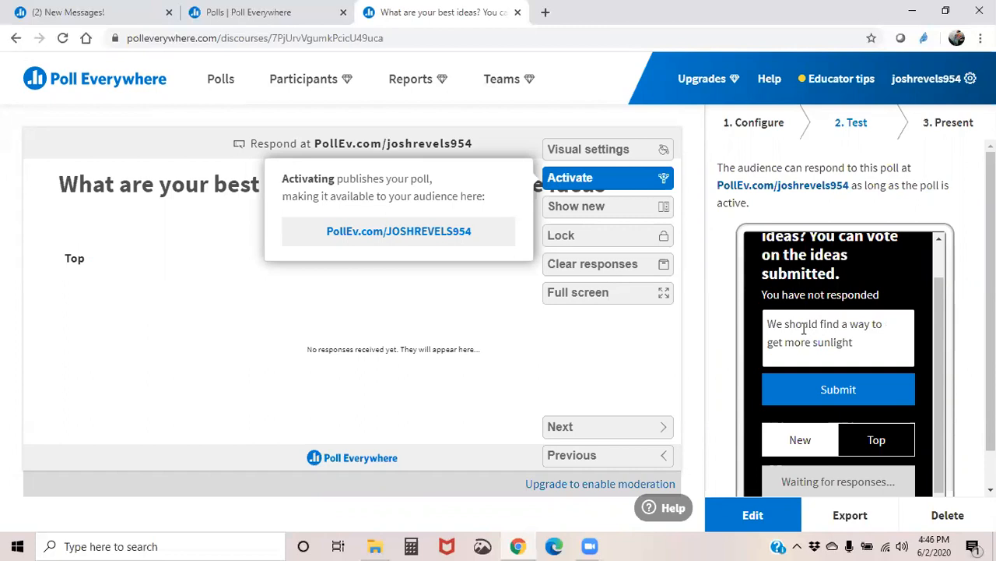
text( in the room.)
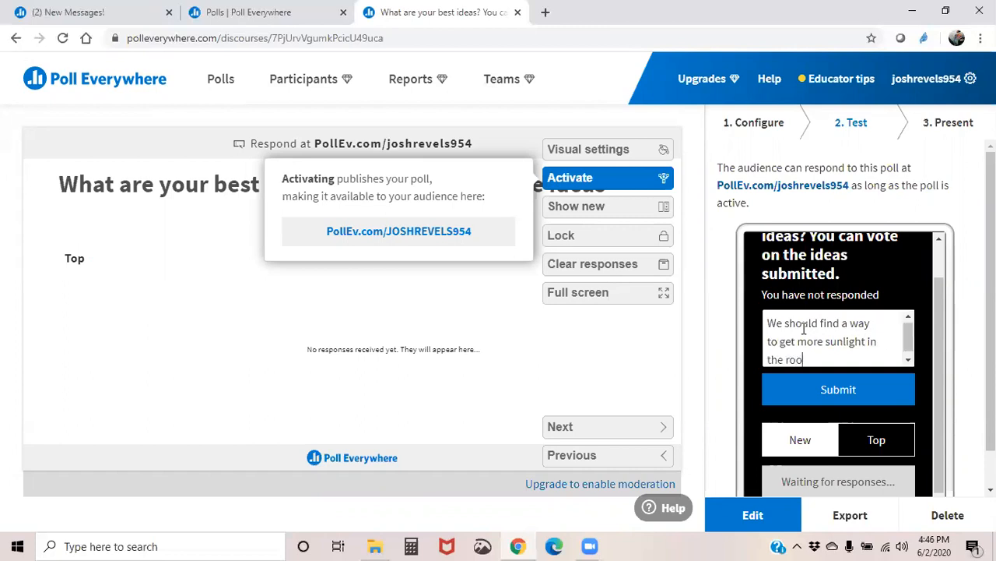
click(828, 392)
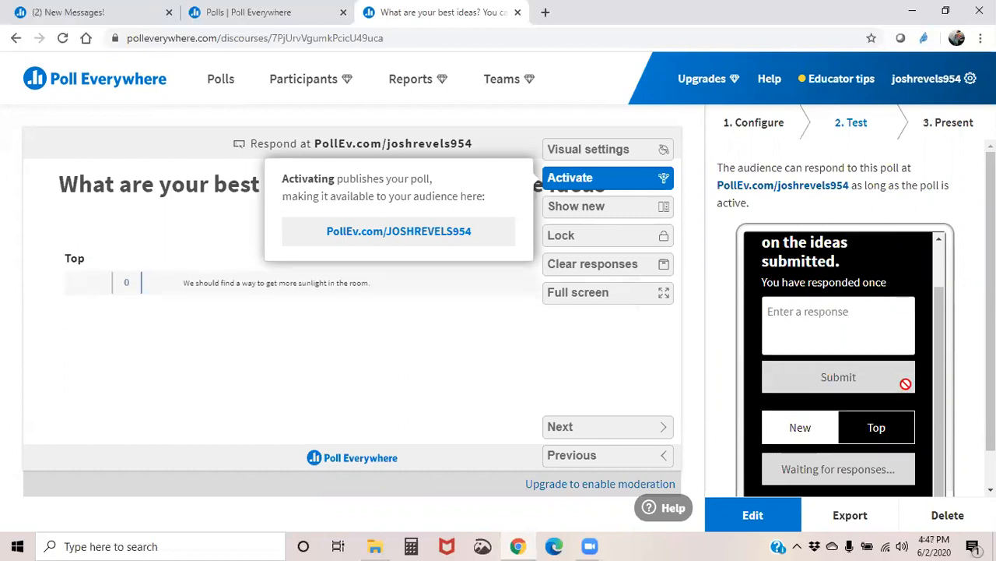
scroll(876, 413, down, 3)
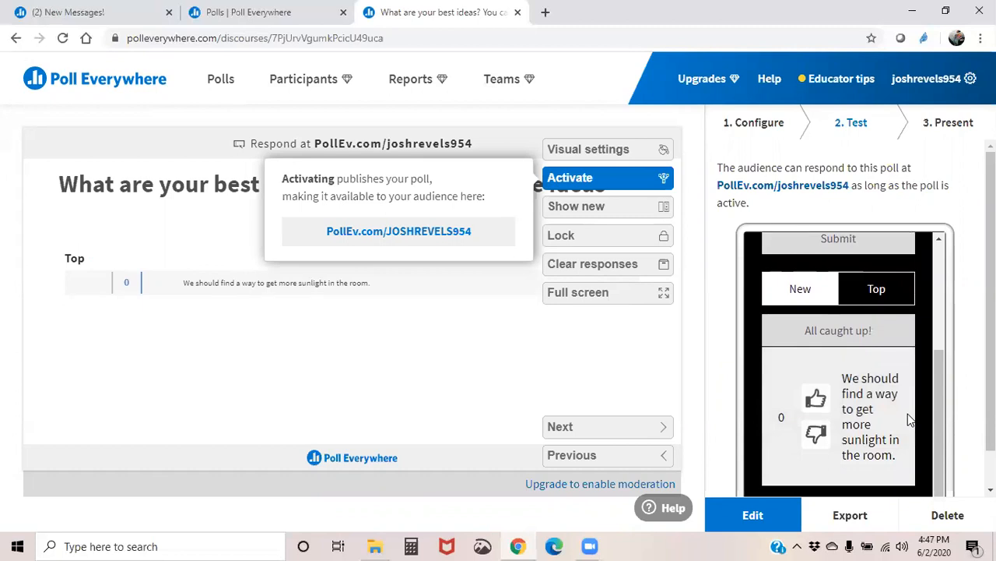
Upvote the idea about getting more sunlight in the brainstorm's test preview, and return to its response field
click(820, 399)
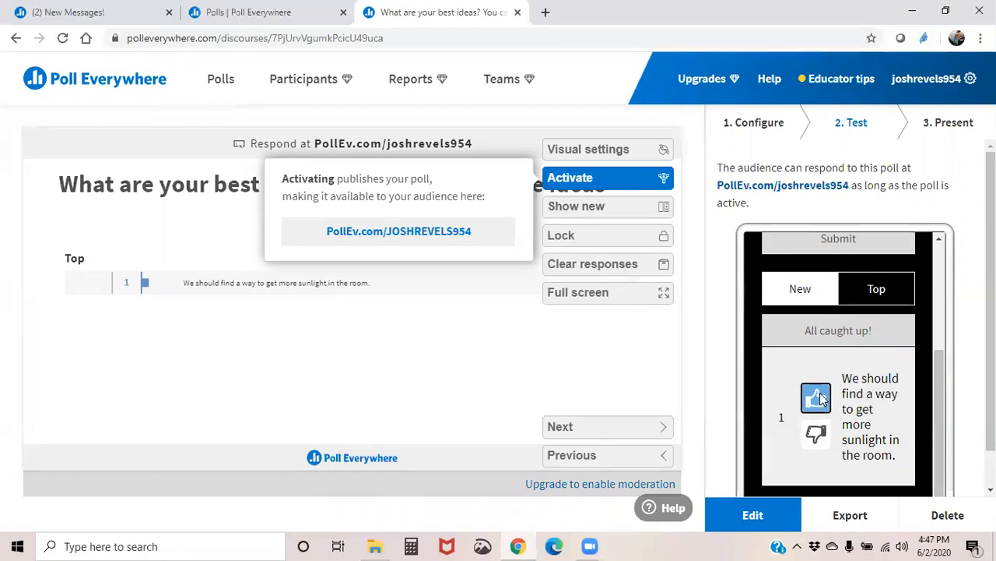
scroll(867, 338, up, 3)
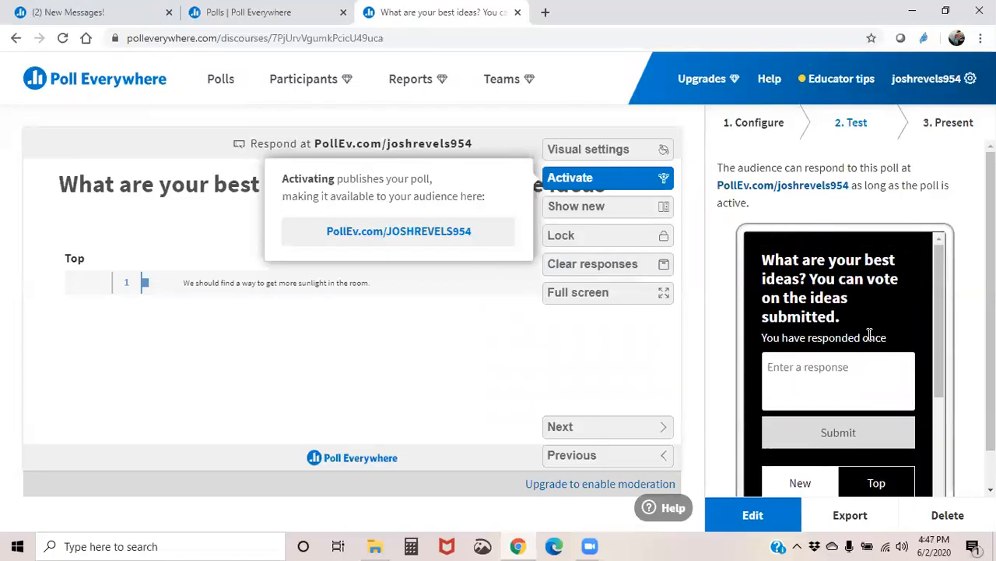
click(843, 360)
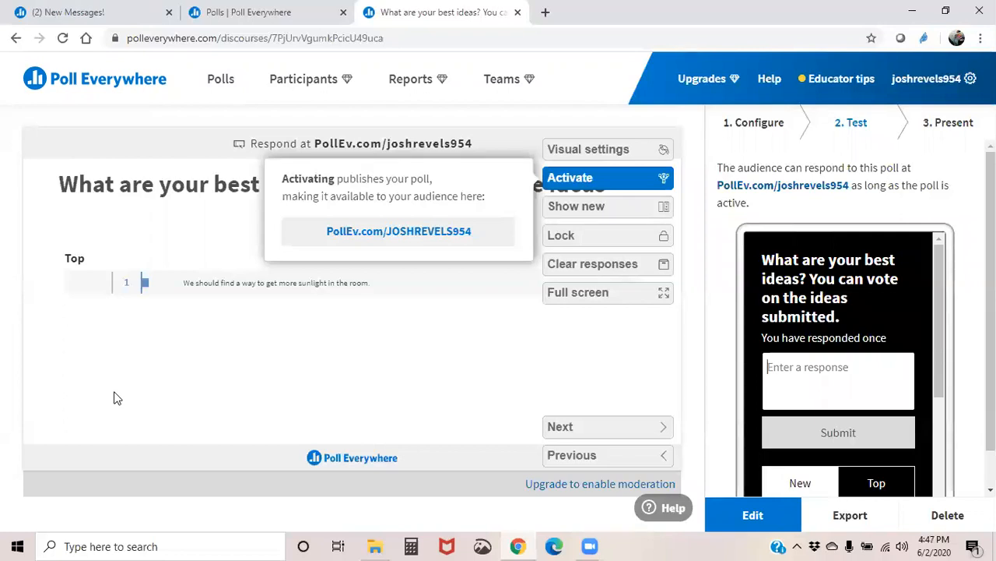
Return to the poll list and duplicate the activity "Which of the following NASA missions is most memorable to you?"
click(226, 83)
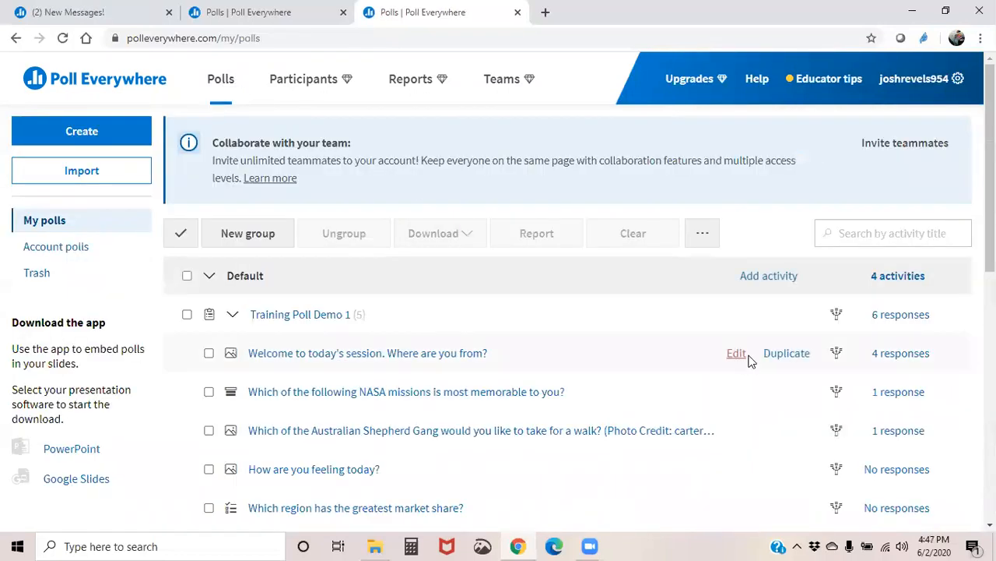
scroll(749, 358, down, 2)
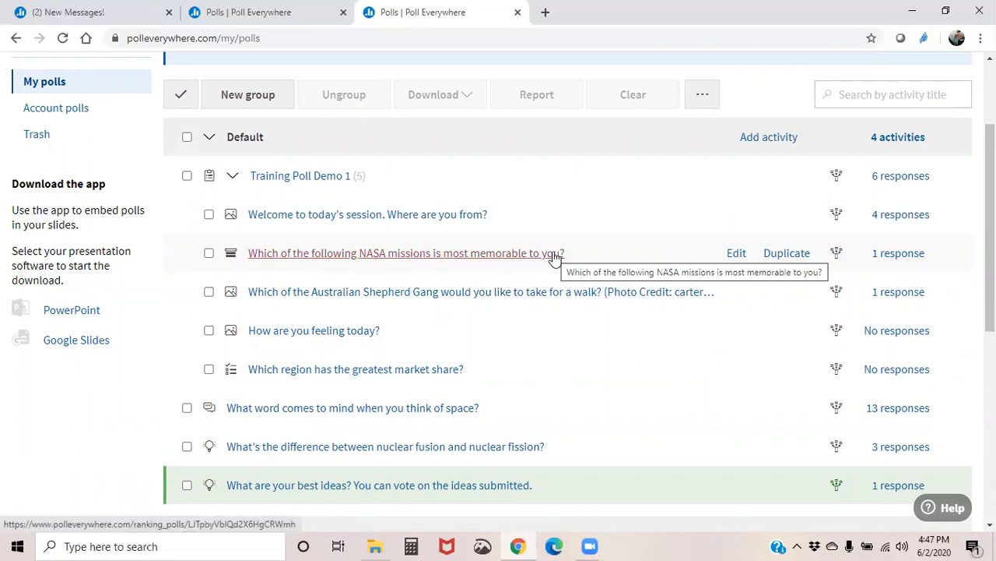
click(788, 254)
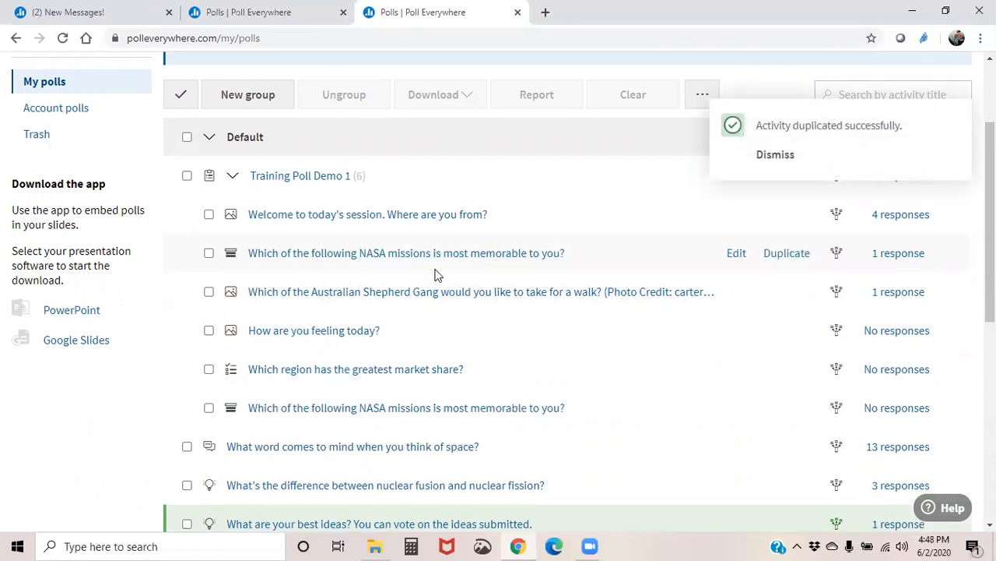
Try to ungroup the duplicated NASA missions activity from the Training Poll Demo 1 survey, and check the poll list for it
scroll(436, 275, down, 1)
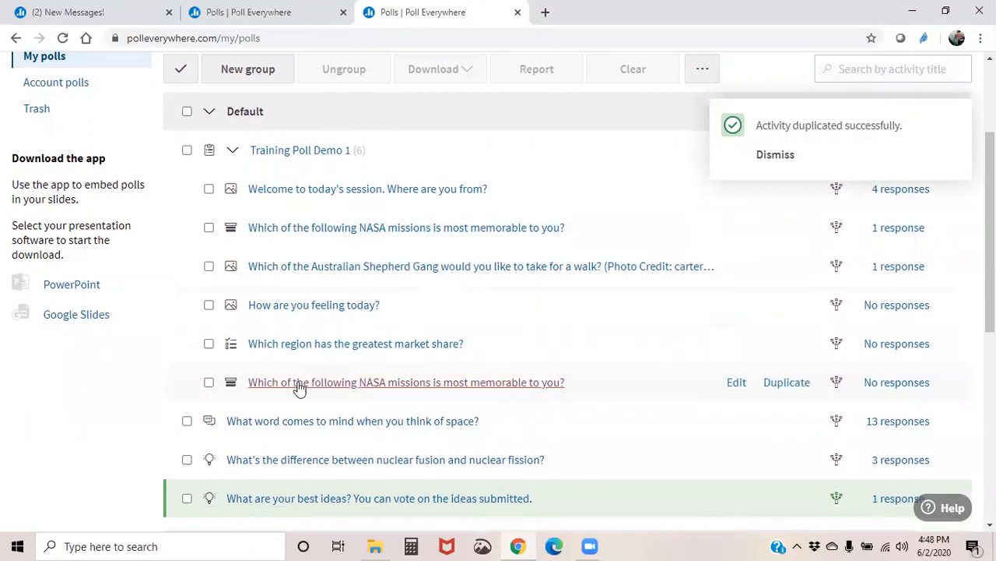
click(209, 382)
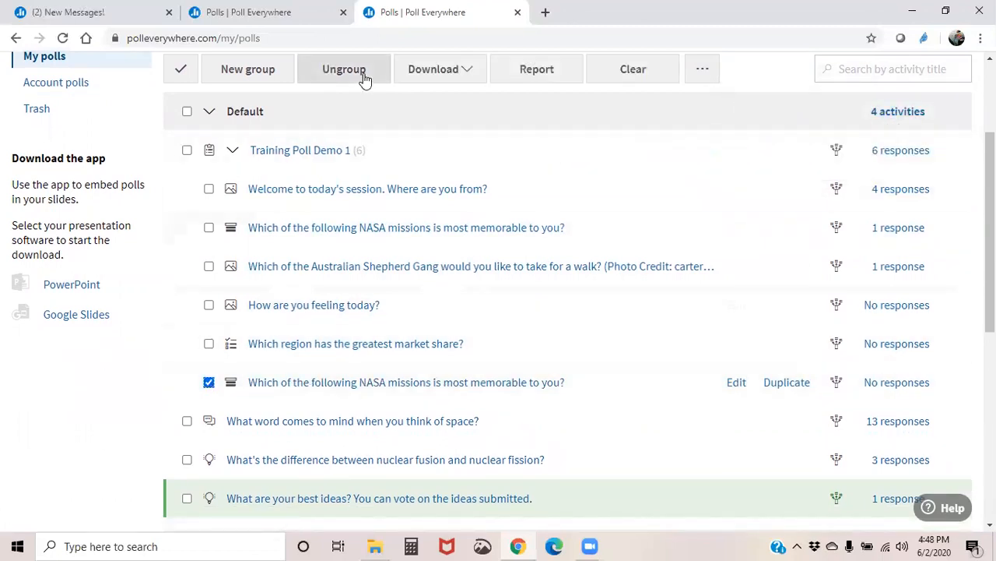
click(363, 77)
scroll(294, 355, down, 3)
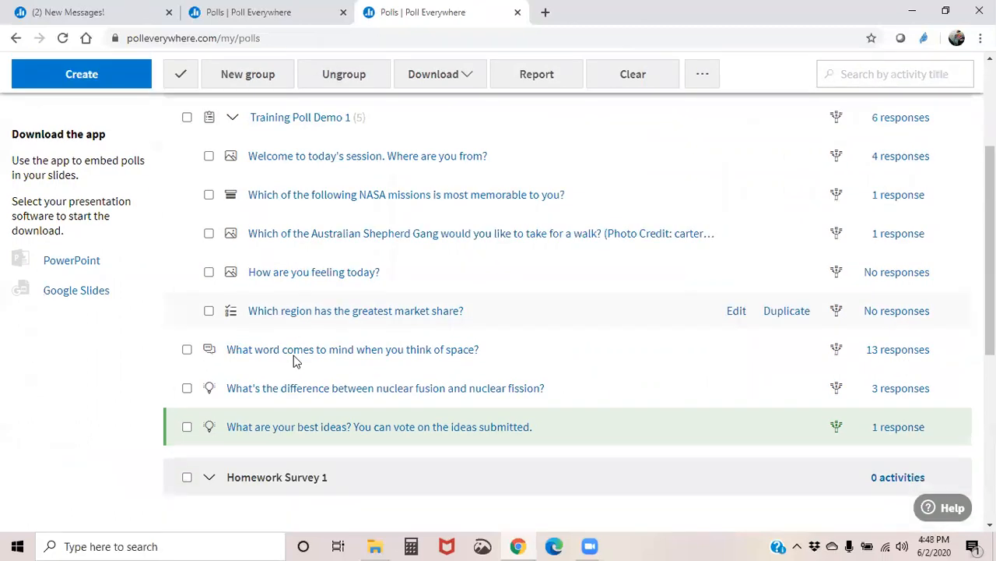
scroll(265, 312, up, 1)
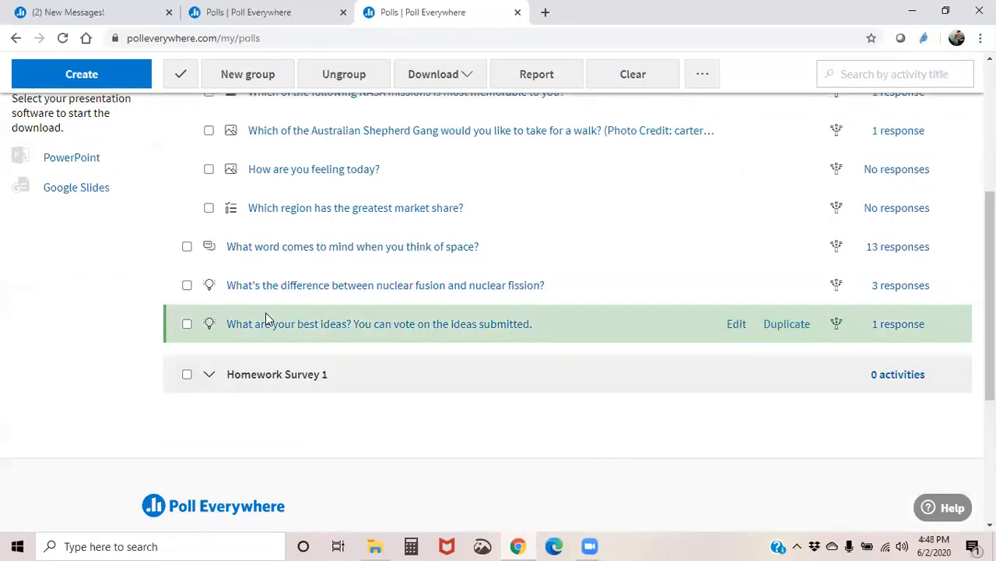
scroll(266, 312, up, 1)
scroll(266, 318, up, 2)
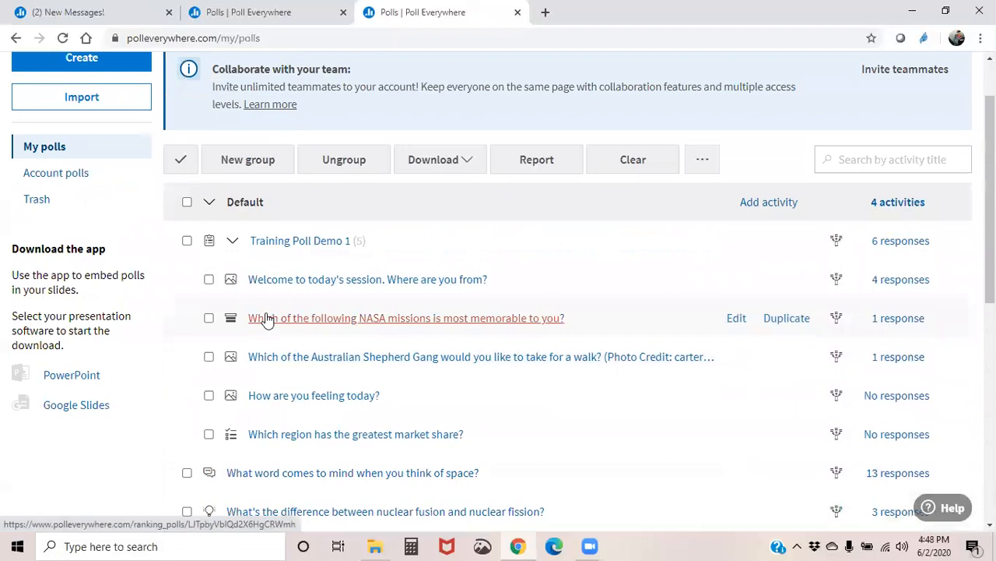
scroll(265, 318, down, 1)
scroll(257, 318, down, 3)
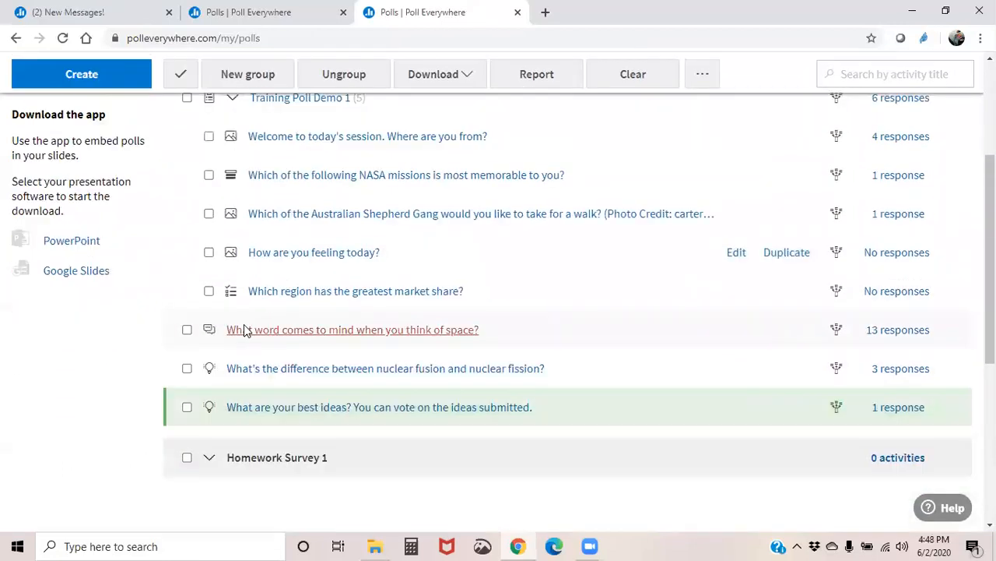
scroll(287, 280, up, 5)
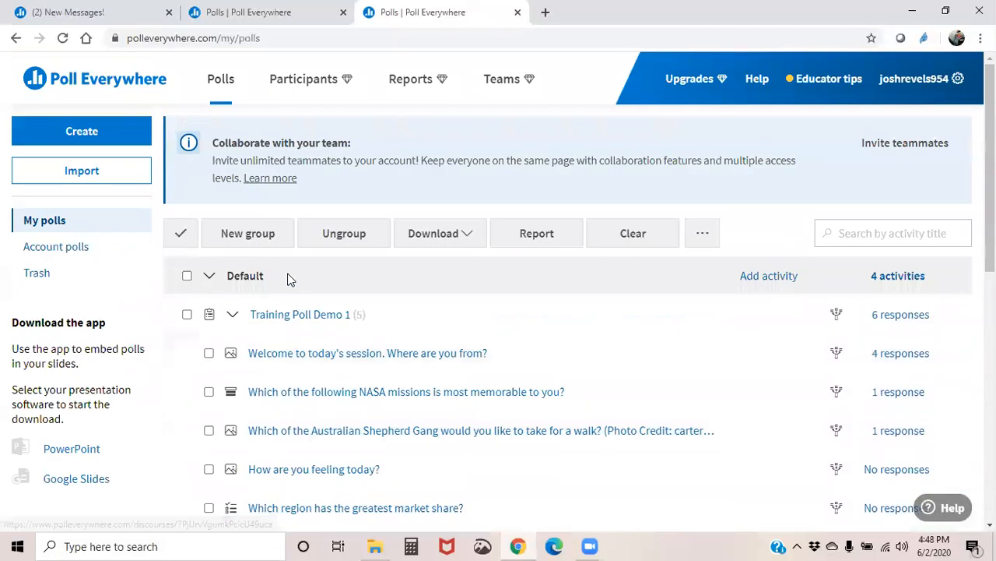
Reload the poll list and open the duplicated NASA missions activity at the end of Training Poll Demo 1 for editing
click(63, 38)
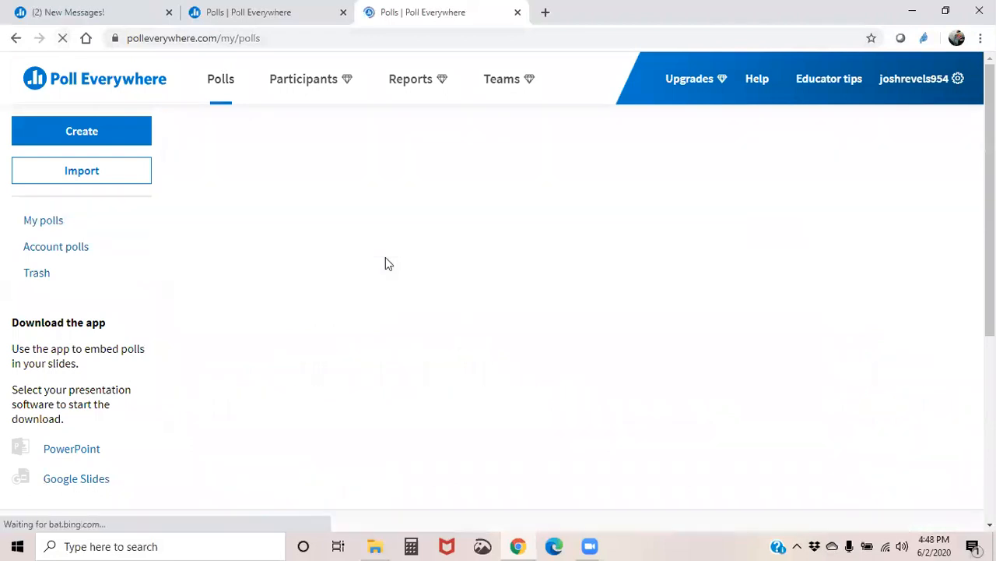
scroll(432, 335, down, 3)
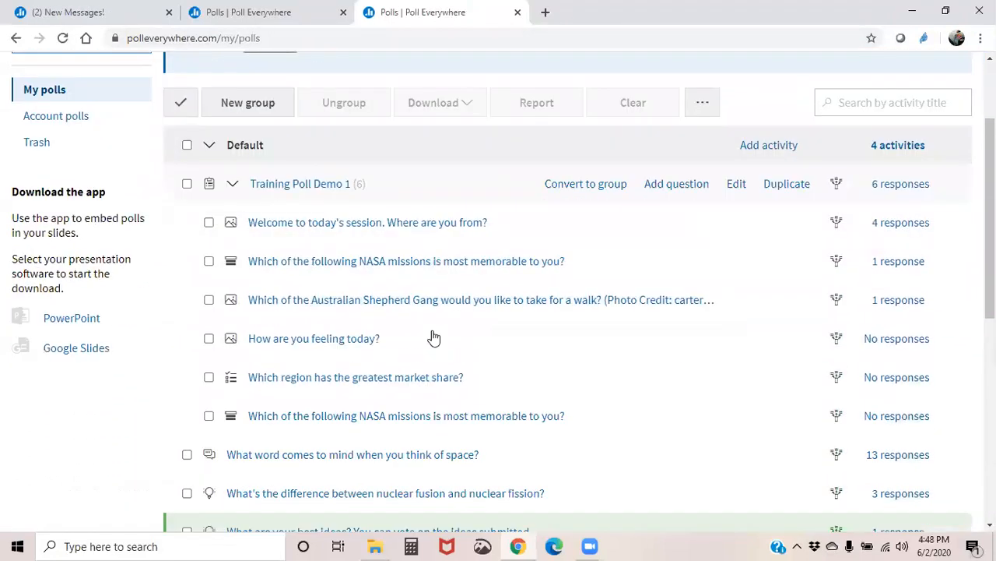
scroll(268, 341, up, 1)
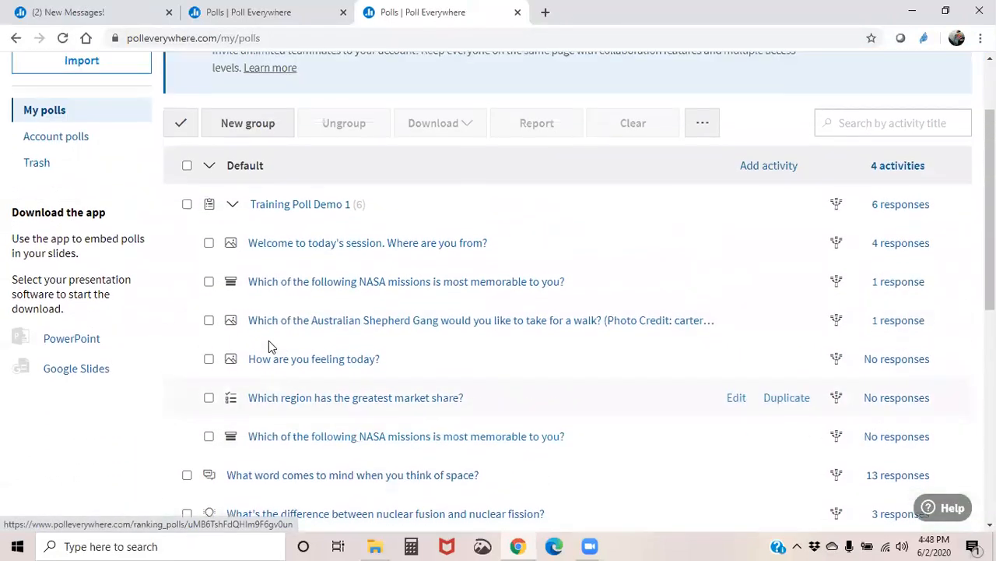
scroll(269, 341, down, 2)
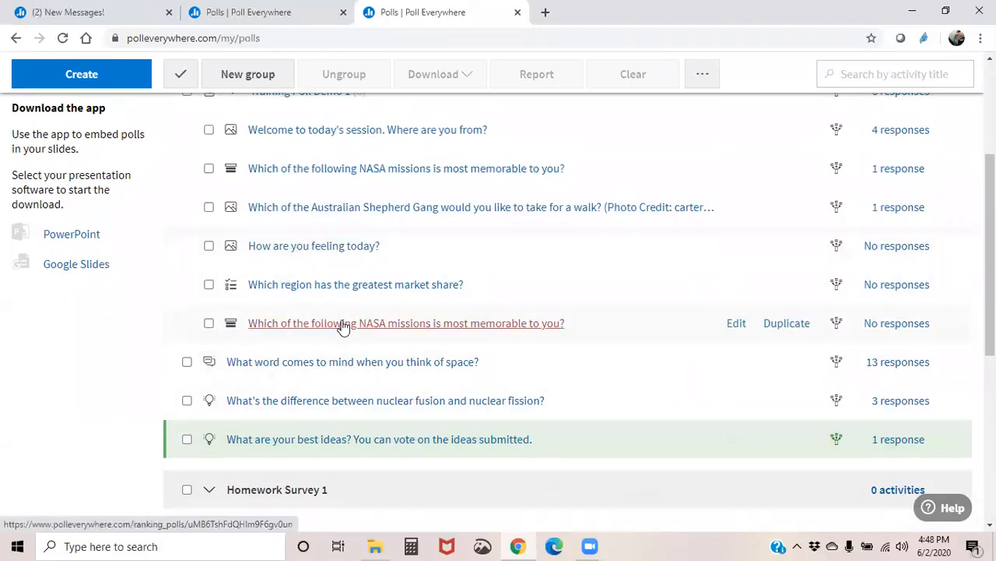
scroll(274, 324, up, 2)
scroll(275, 320, down, 2)
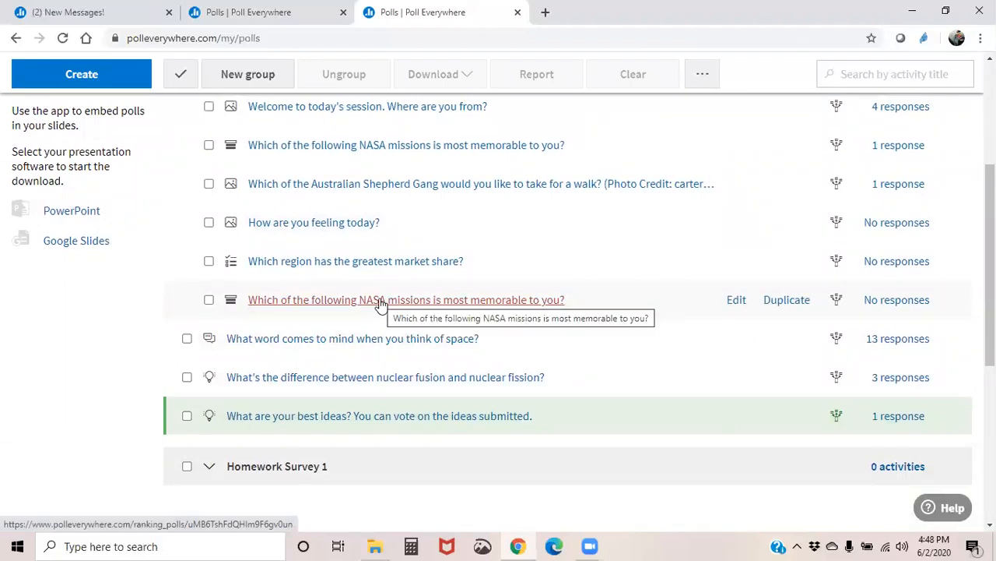
click(737, 302)
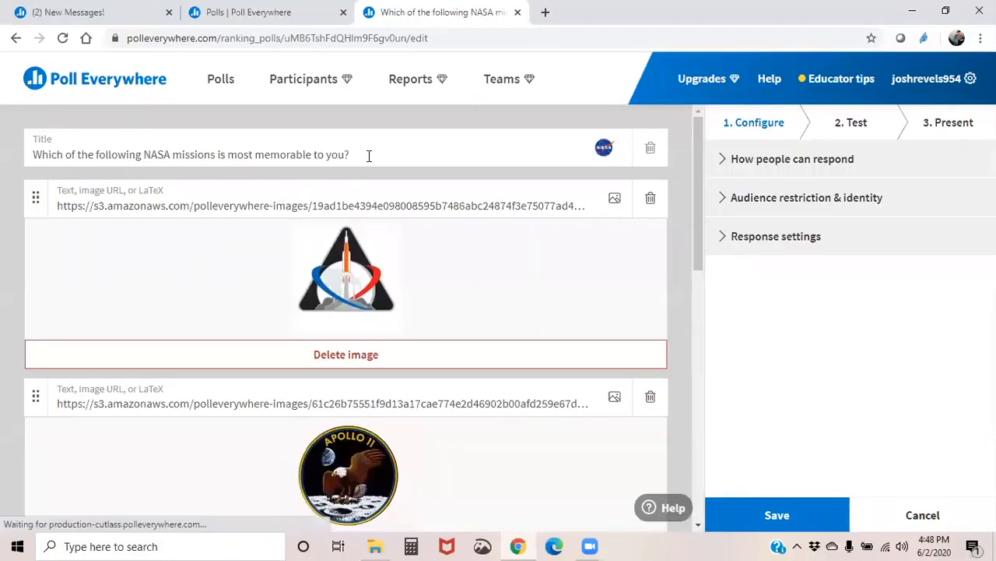
Retitle the duplicated activity "Put the NASA mission patches in sequential order." and save it
click(369, 153)
drag(369, 154, 29, 154)
key(BackSpace)
text(Put the mi)
text(ASA mission pathces in ord)
key(BackSpace)
key(BackSpace)
key(BackSpace)
key(BackSpace)
key(BackSpace)
key(BackSpace)
text(hes)
key(BackSpace)
text(ches in seq)
key(BackSpace)
text(equential order f)
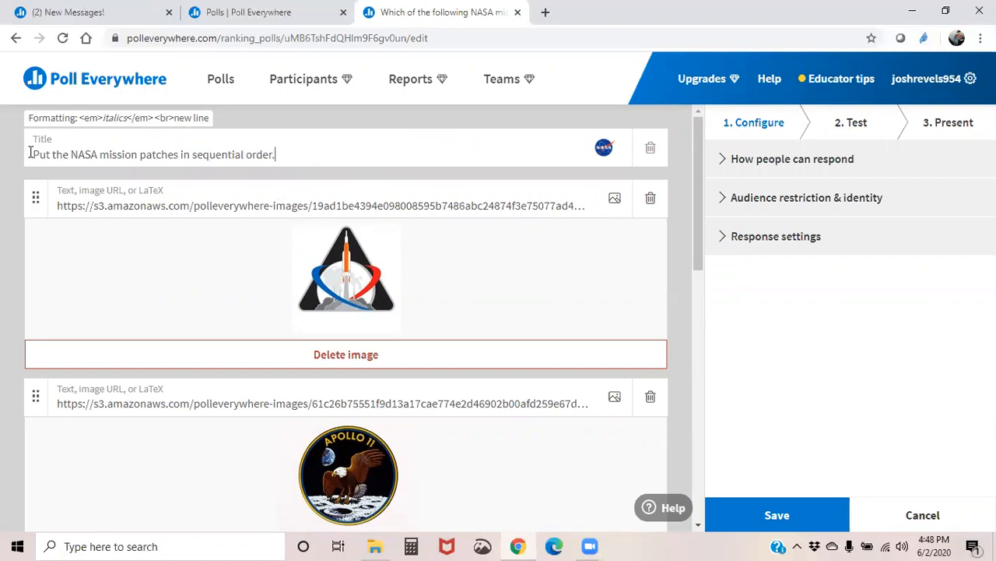
click(755, 518)
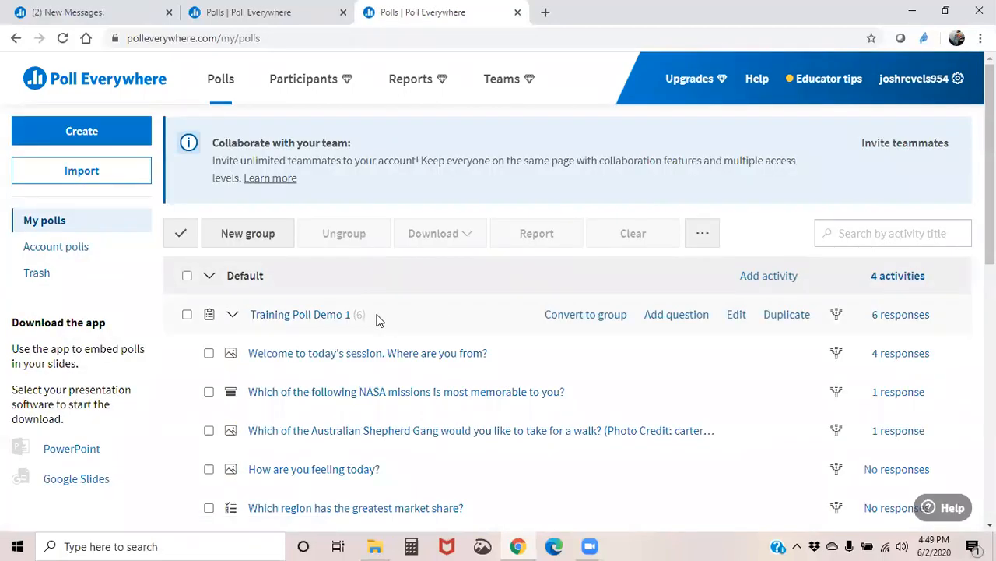
Check the retitled activity in the poll list and view the higher education upgrade plans
scroll(378, 318, down, 3)
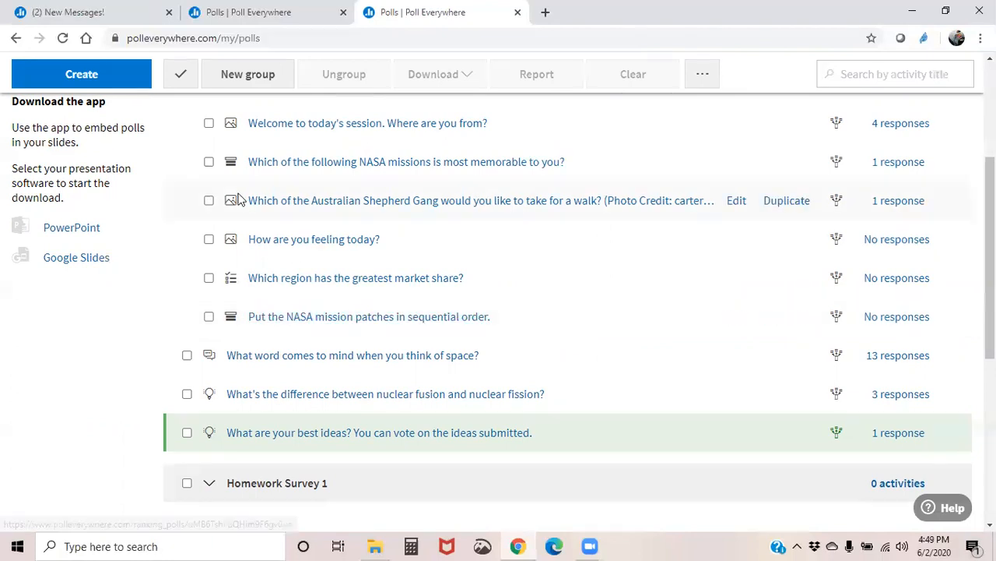
scroll(197, 190, up, 2)
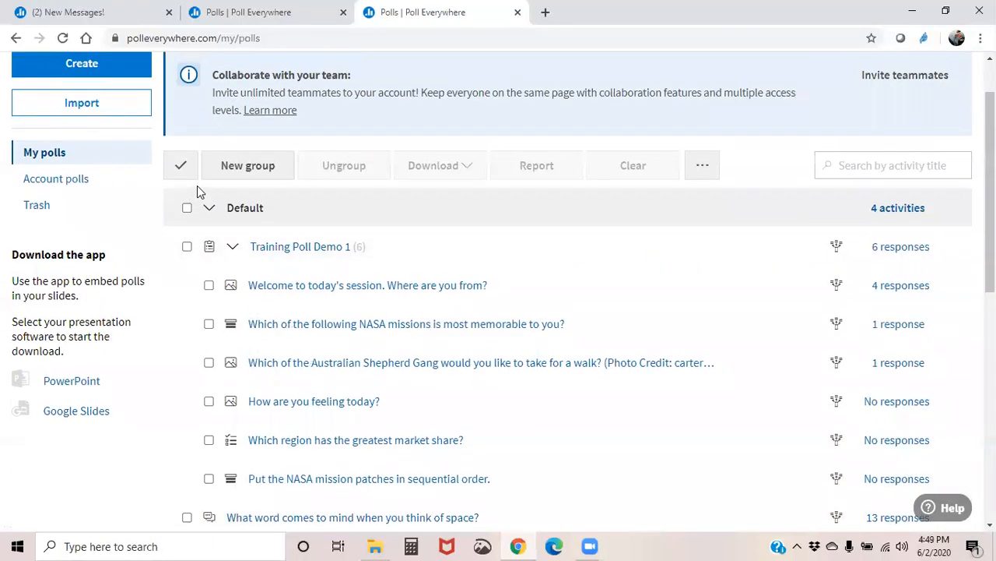
scroll(197, 191, up, 1)
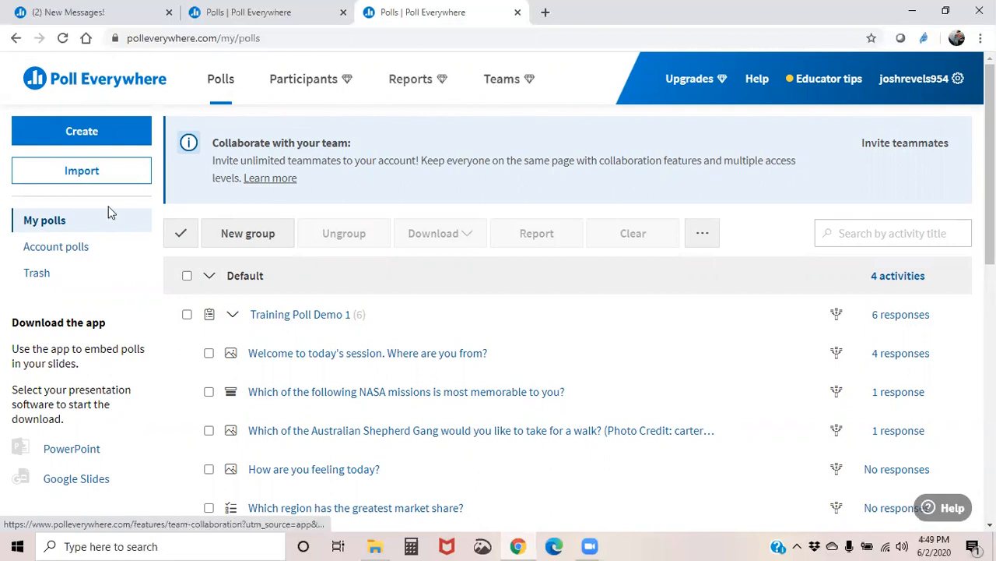
click(687, 81)
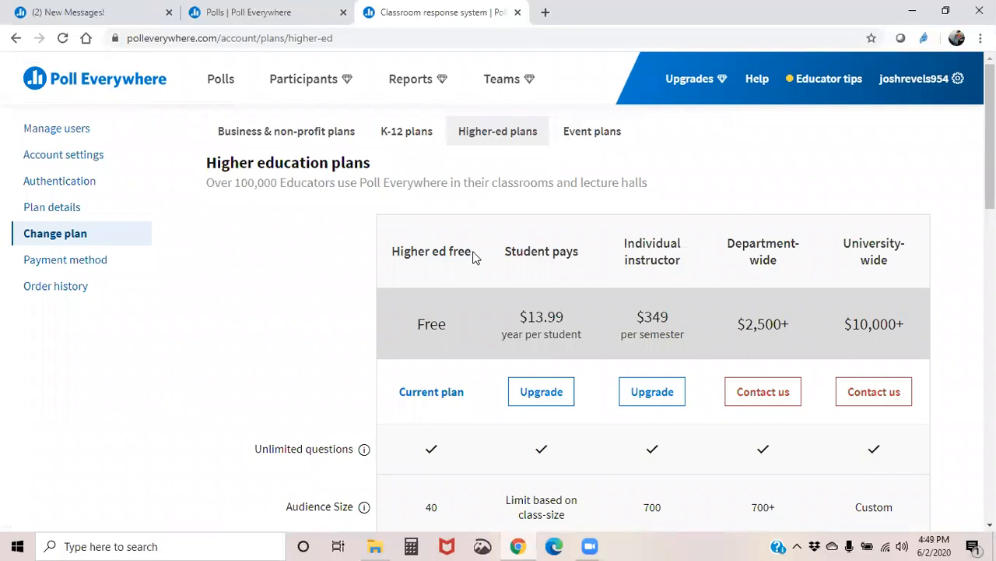
scroll(477, 257, down, 1)
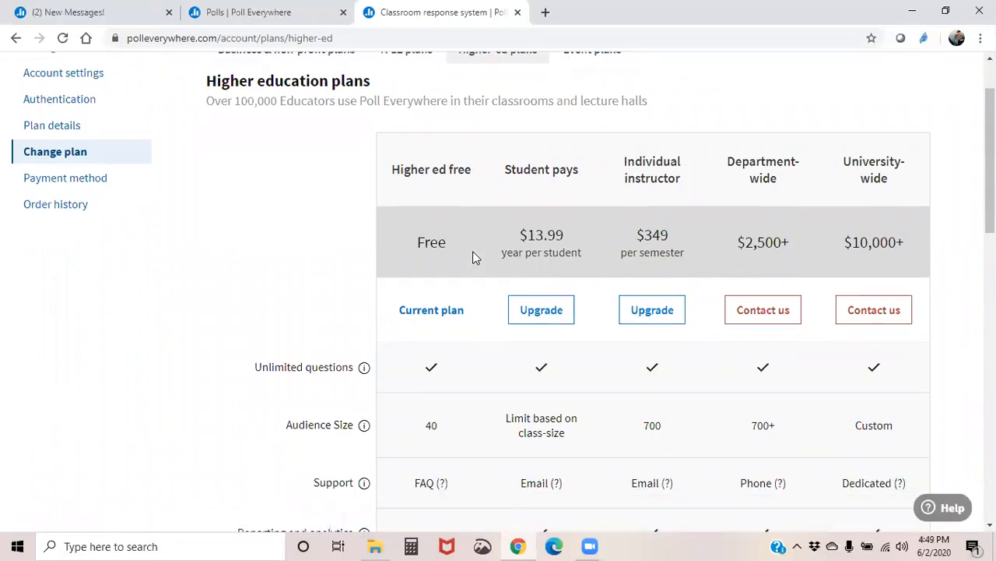
scroll(473, 257, up, 1)
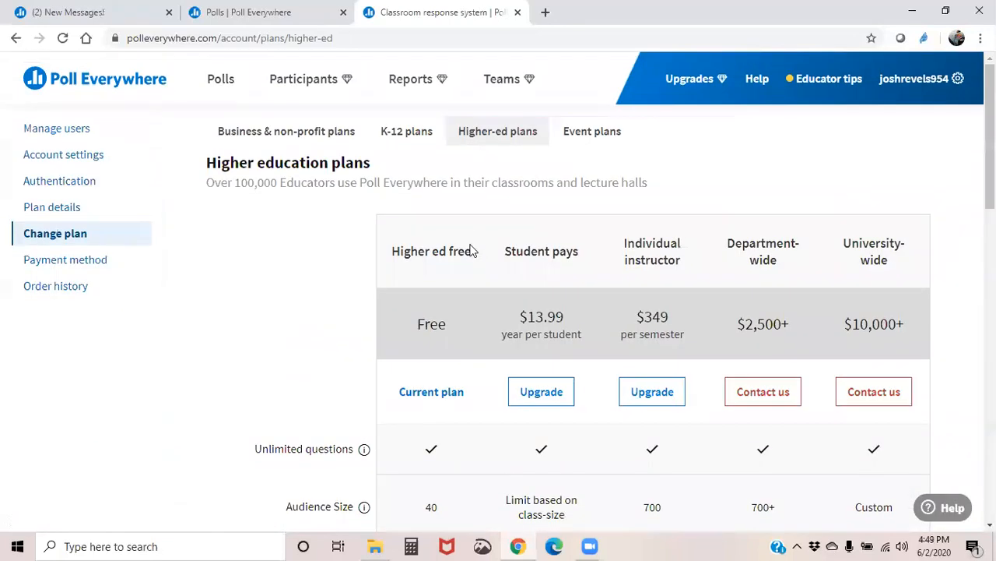
Examine the K-12 education plans, comparing prices, responses per poll and username choice, and read the PowerPoint and question type explanations
click(407, 133)
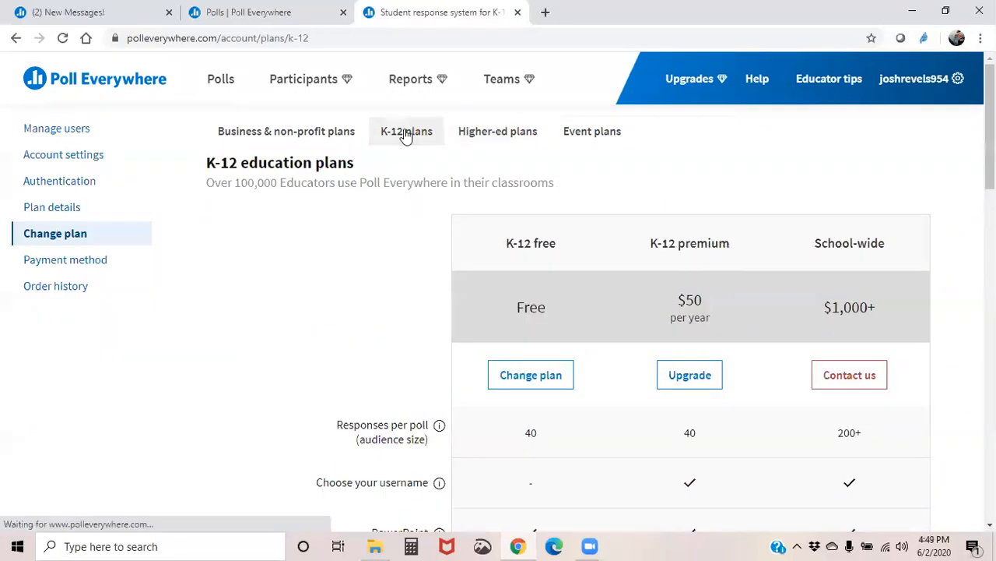
scroll(348, 352, down, 1)
scroll(348, 353, down, 1)
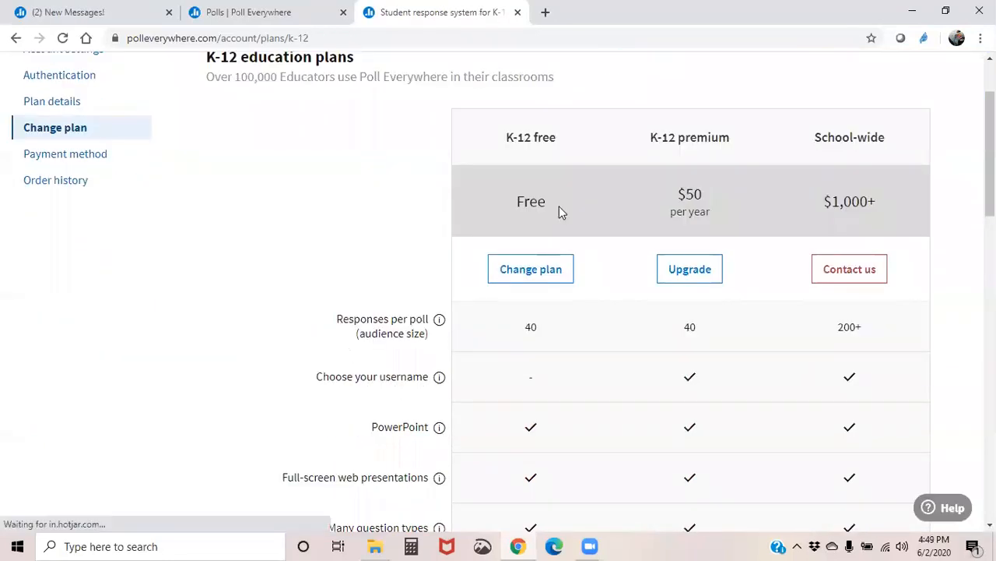
scroll(534, 373, down, 1)
scroll(534, 373, down, 1)
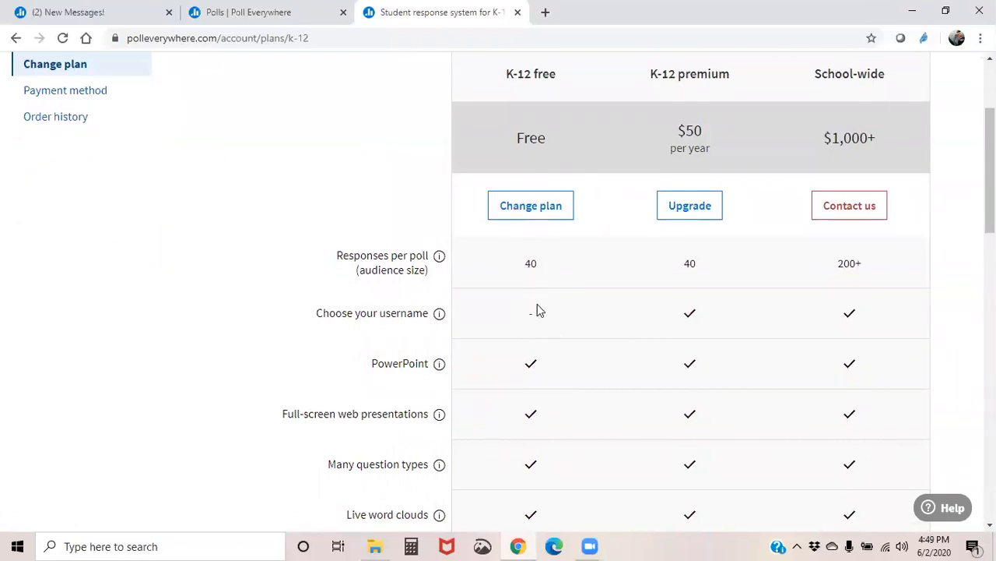
scroll(529, 327, up, 3)
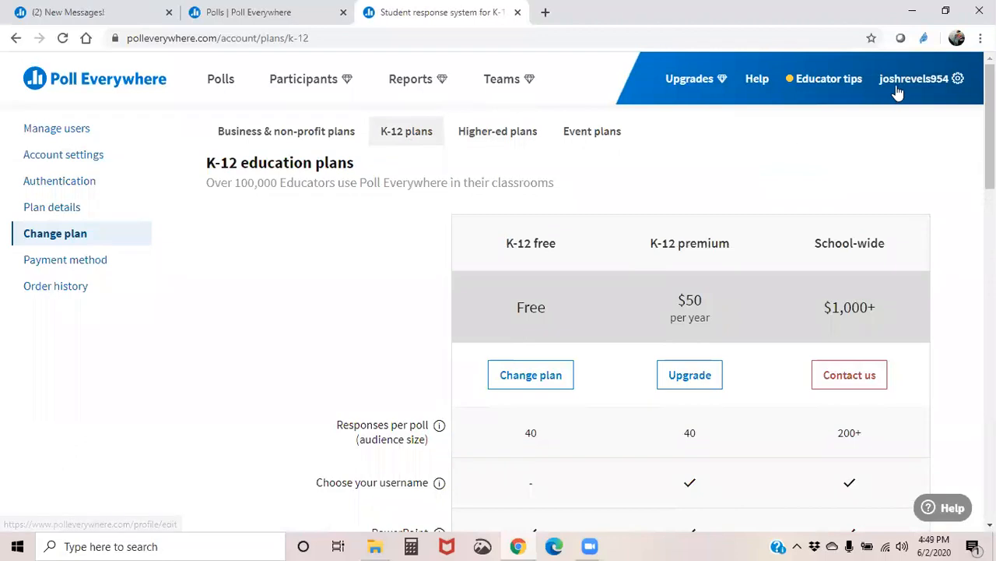
scroll(685, 349, down, 3)
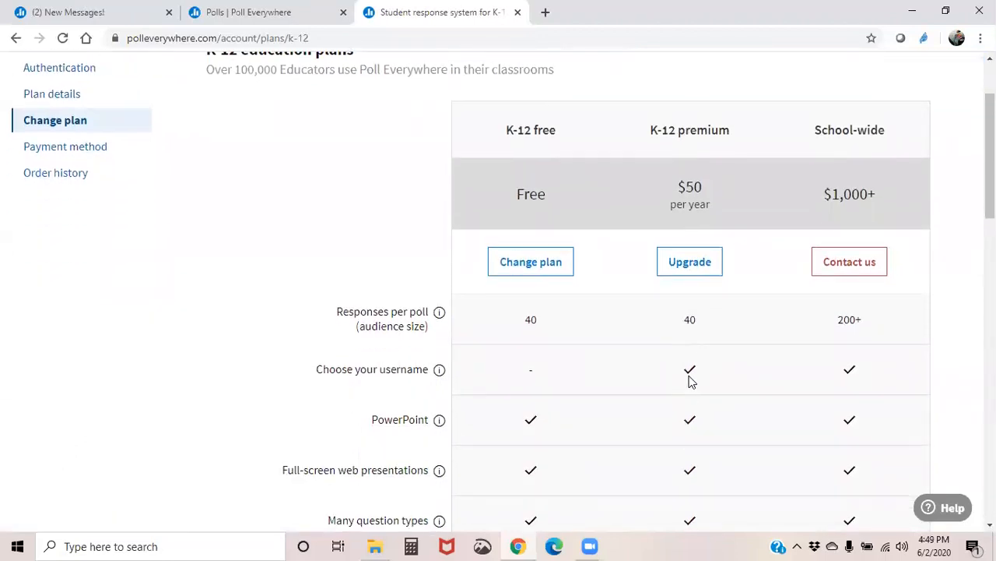
scroll(493, 396, down, 2)
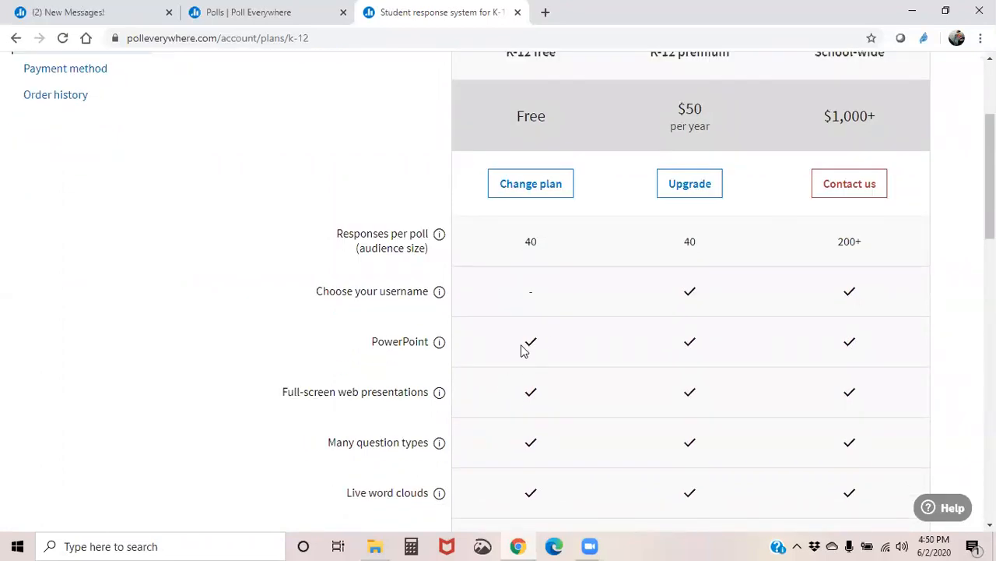
mouse_move(441, 348)
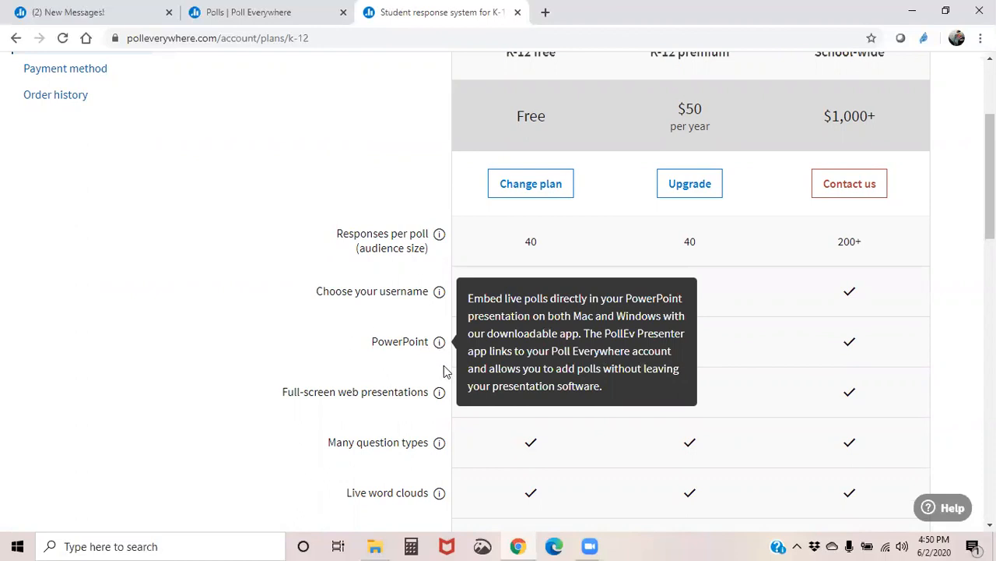
mouse_move(439, 389)
scroll(436, 389, down, 1)
scroll(416, 371, down, 1)
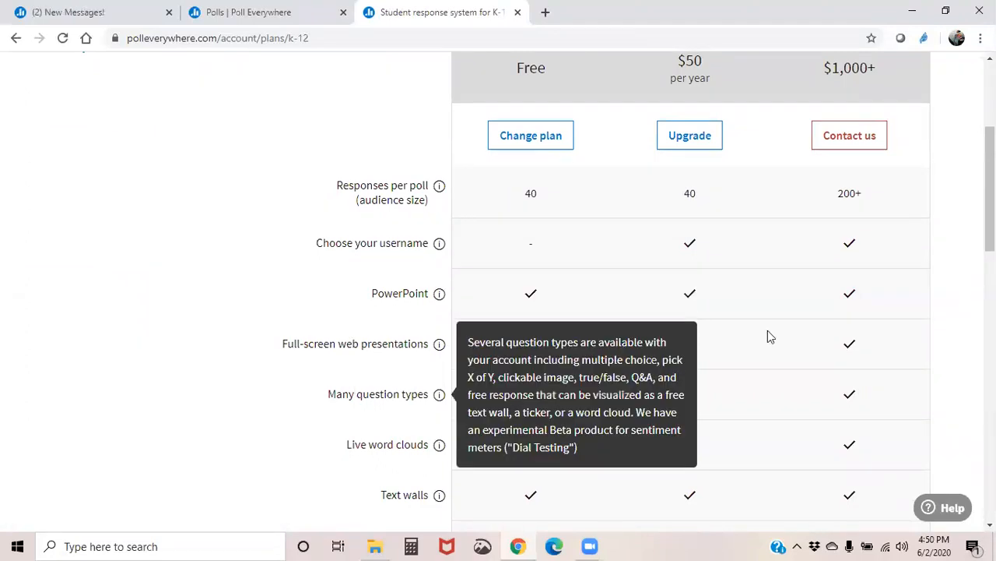
Examine the K-12 plan comparison from full-screen web presentations down to support, and read the explanation of the free plan's FAQ support
scroll(498, 419, down, 2)
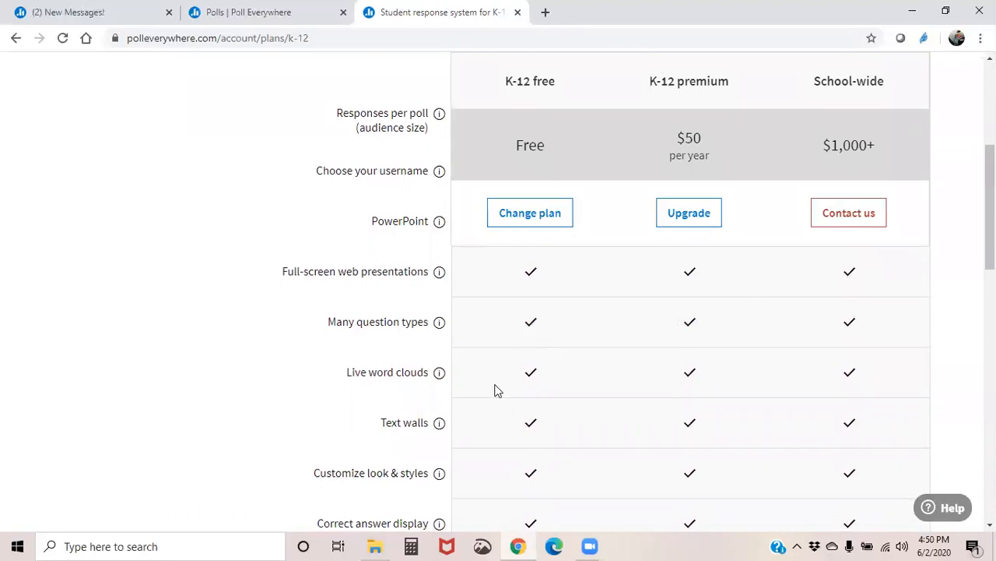
scroll(498, 391, down, 2)
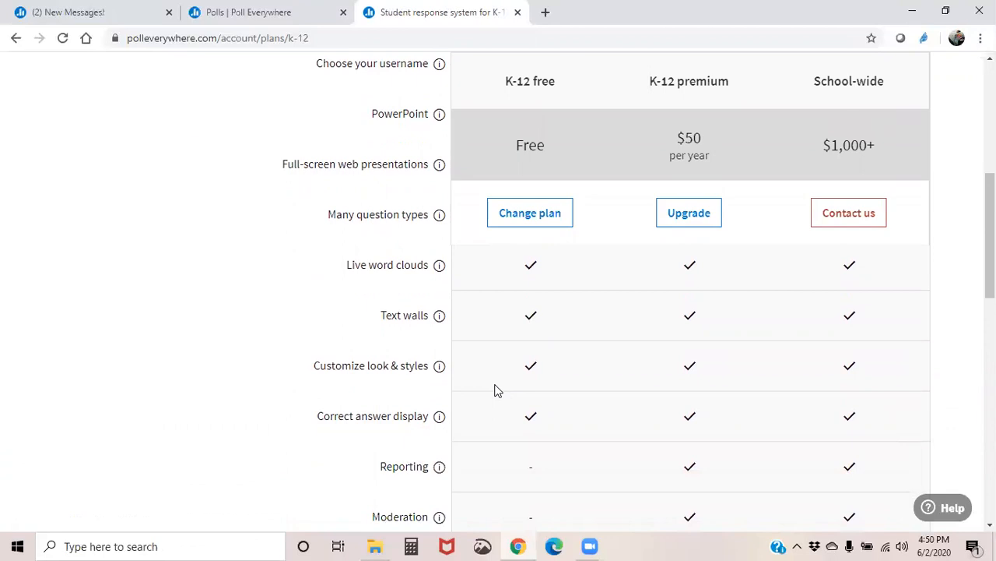
scroll(499, 391, down, 1)
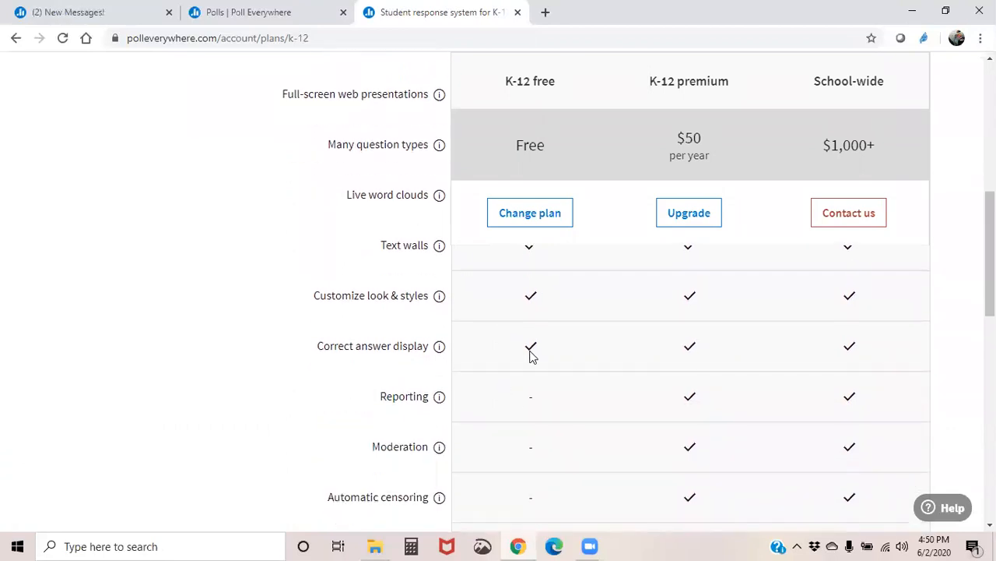
scroll(529, 355, up, 5)
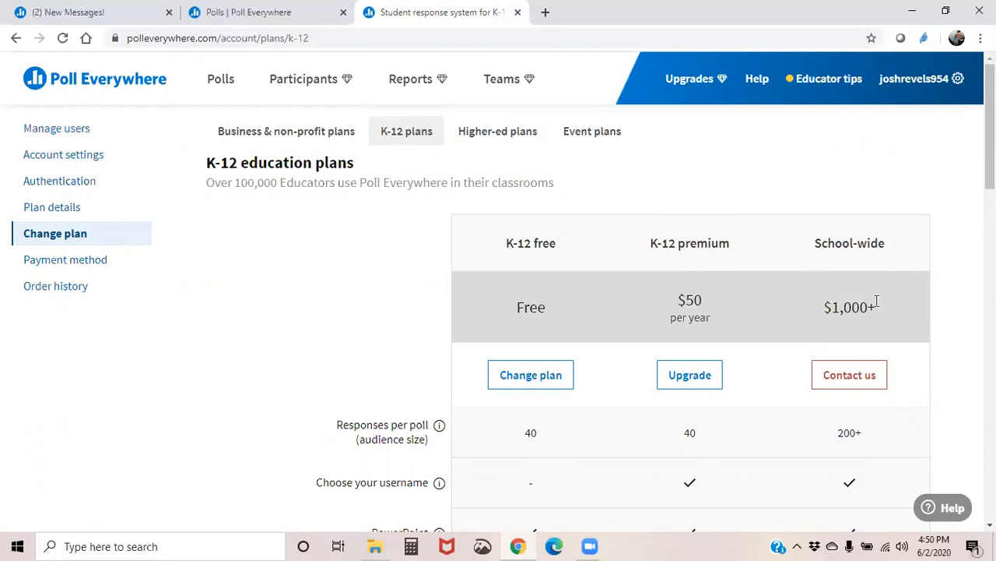
scroll(677, 294, down, 7)
scroll(677, 270, down, 3)
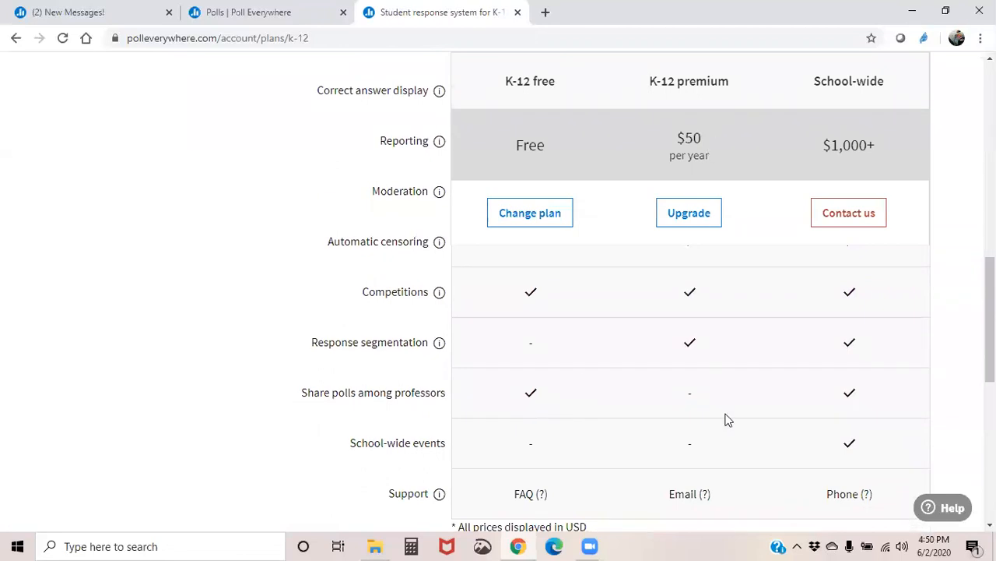
scroll(725, 421, down, 1)
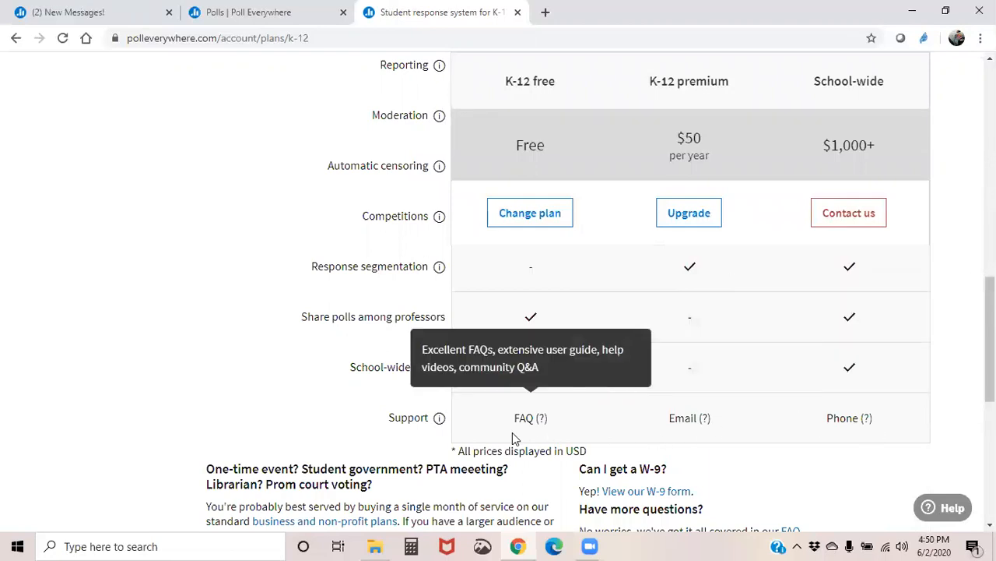
Read the explanation of competitions and compare moderation, automatic censoring, response segmentation and reporting across the K-12 plans
scroll(358, 325, up, 2)
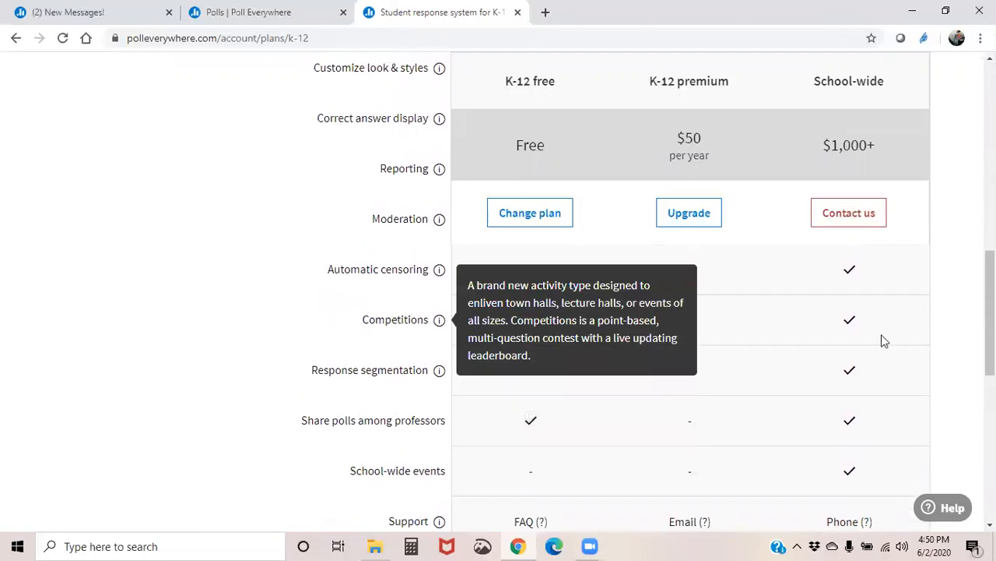
scroll(990, 312, up, 1)
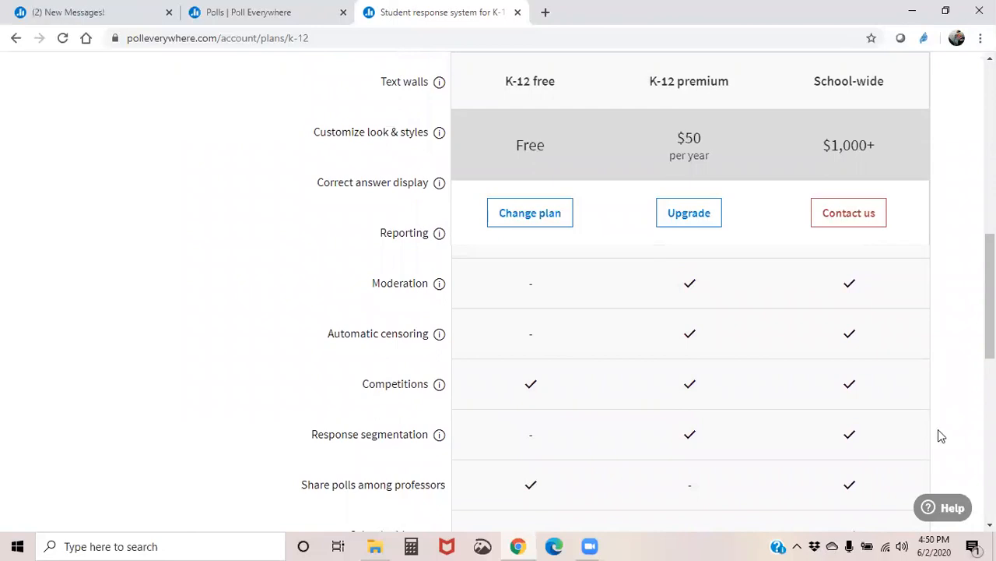
scroll(936, 434, down, 1)
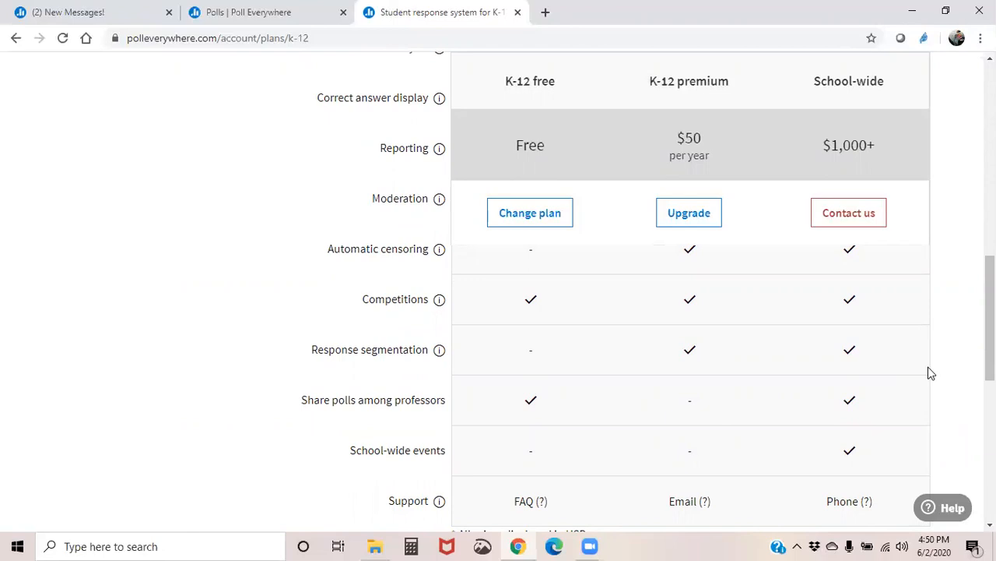
scroll(930, 373, down, 1)
scroll(930, 375, up, 1)
scroll(928, 376, up, 2)
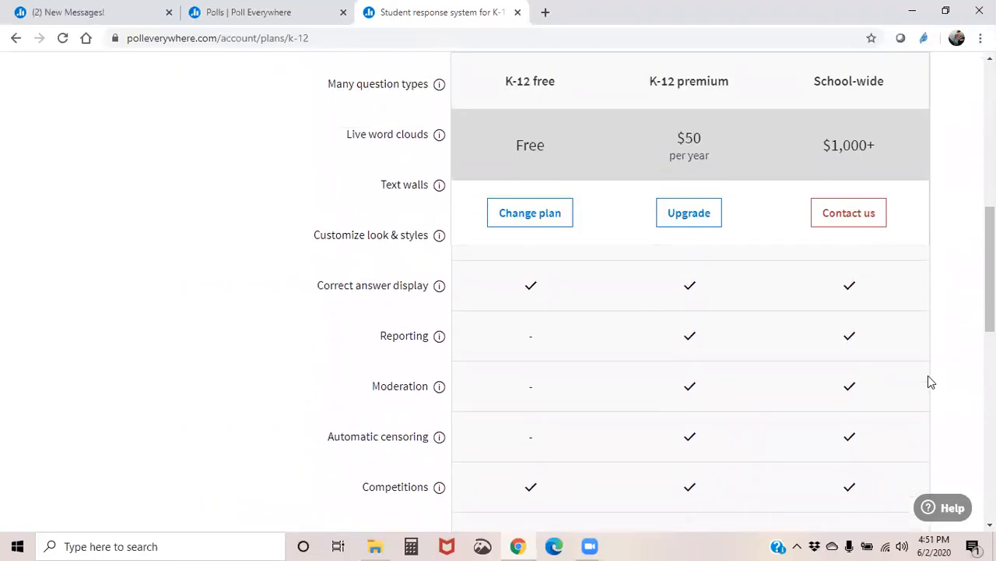
scroll(928, 376, up, 1)
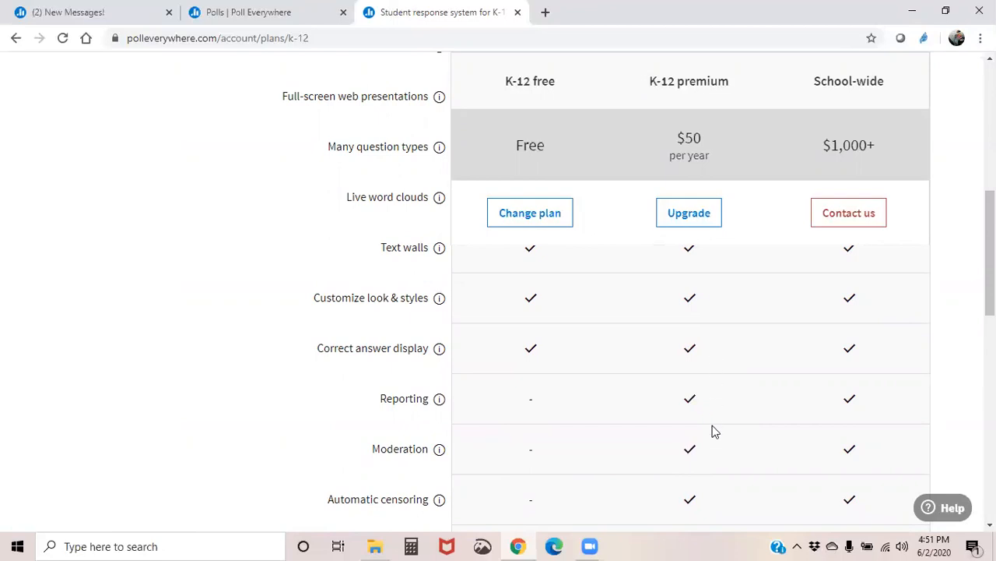
scroll(711, 429, down, 1)
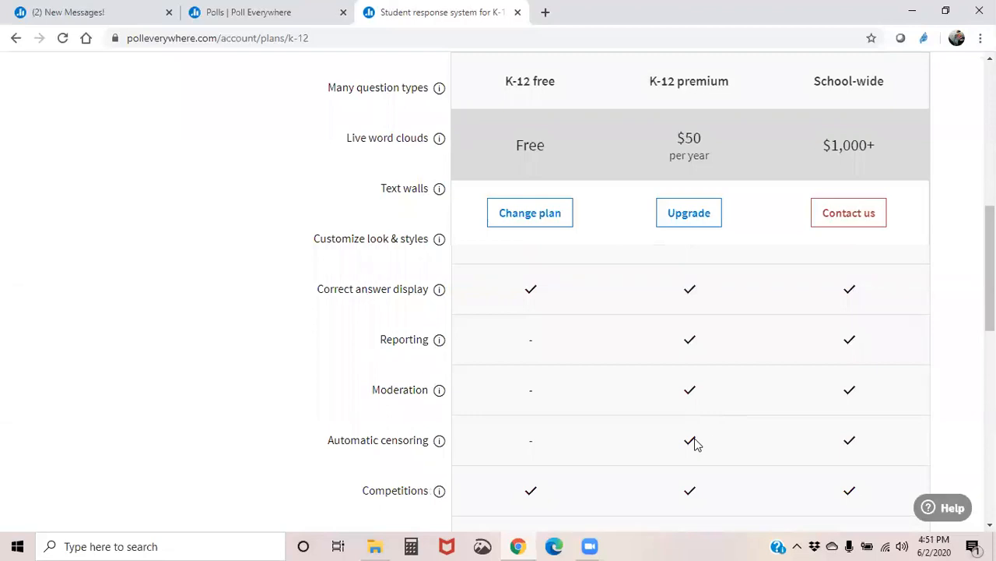
scroll(692, 437, down, 2)
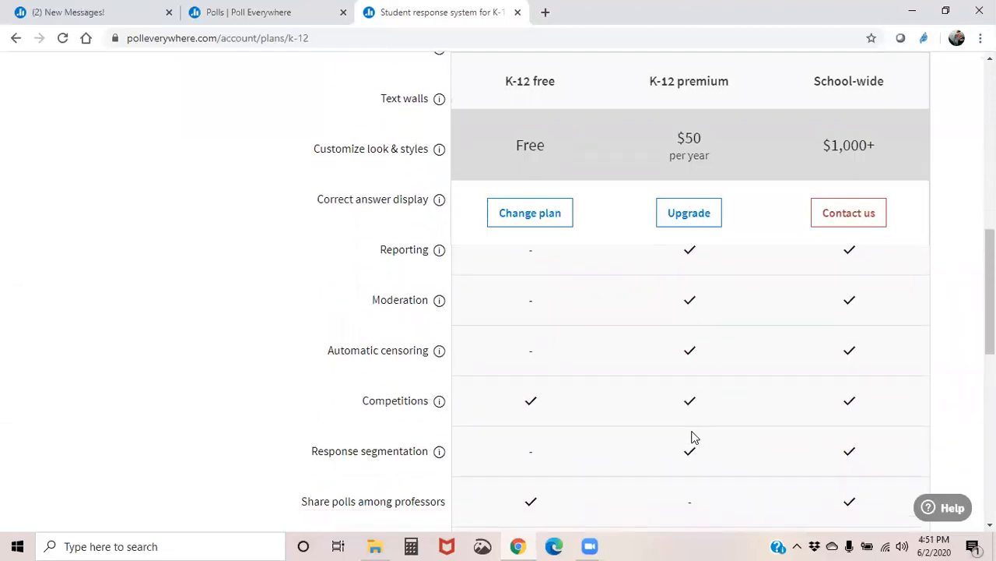
scroll(693, 437, up, 4)
scroll(692, 438, up, 5)
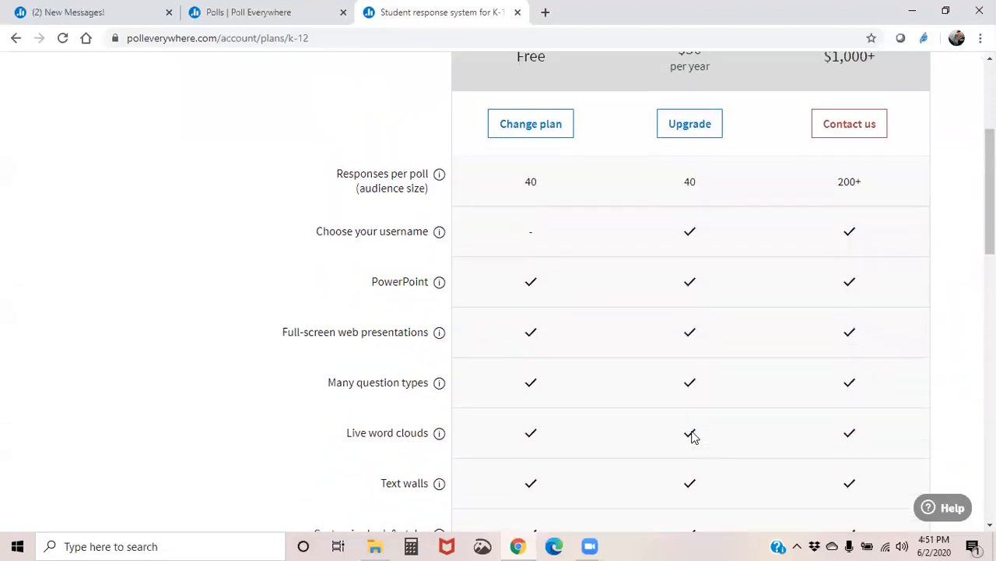
scroll(692, 438, up, 1)
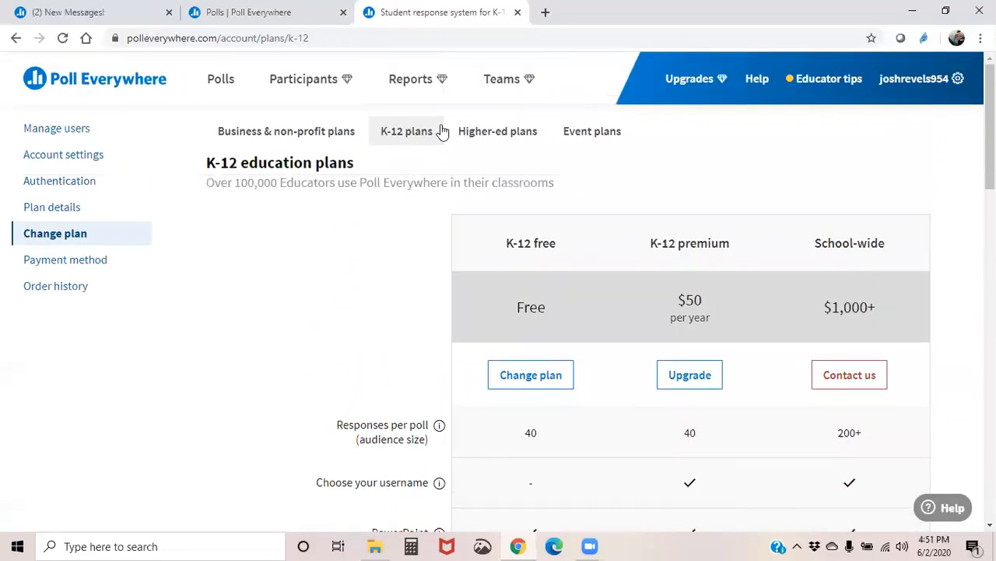
Open the Reports feature page and examine the sample report, the available report types and the CSV export description
click(411, 91)
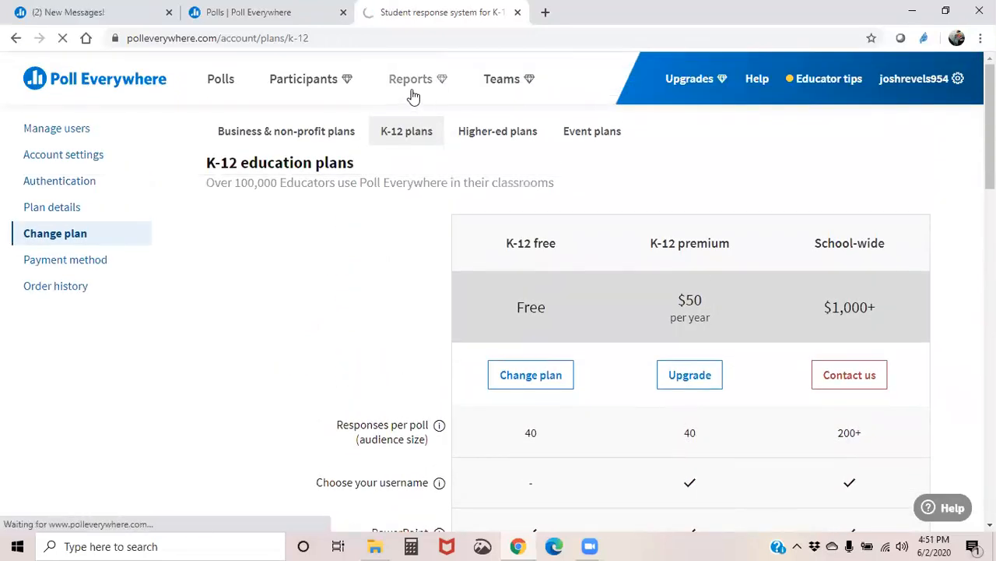
scroll(526, 345, down, 1)
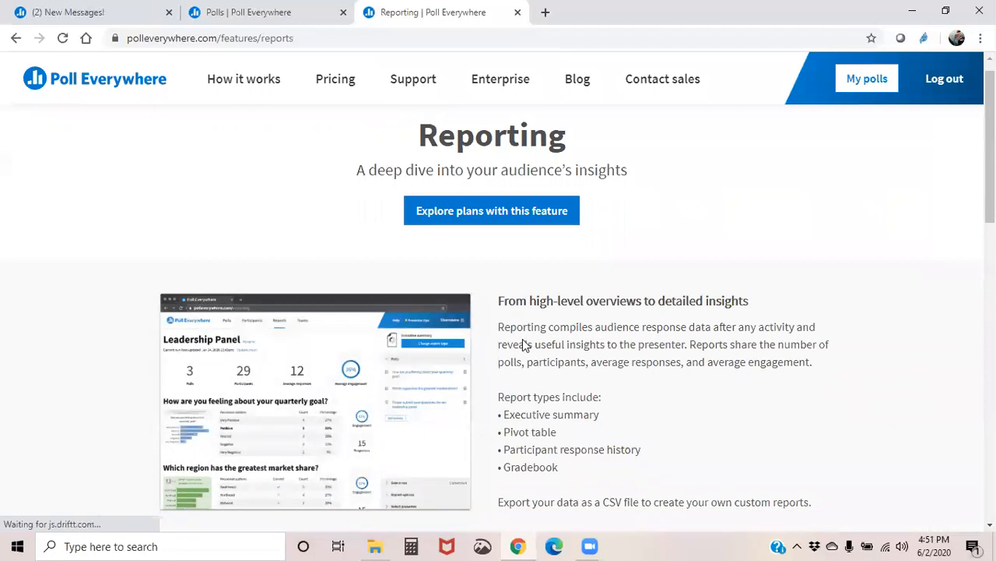
scroll(525, 346, down, 3)
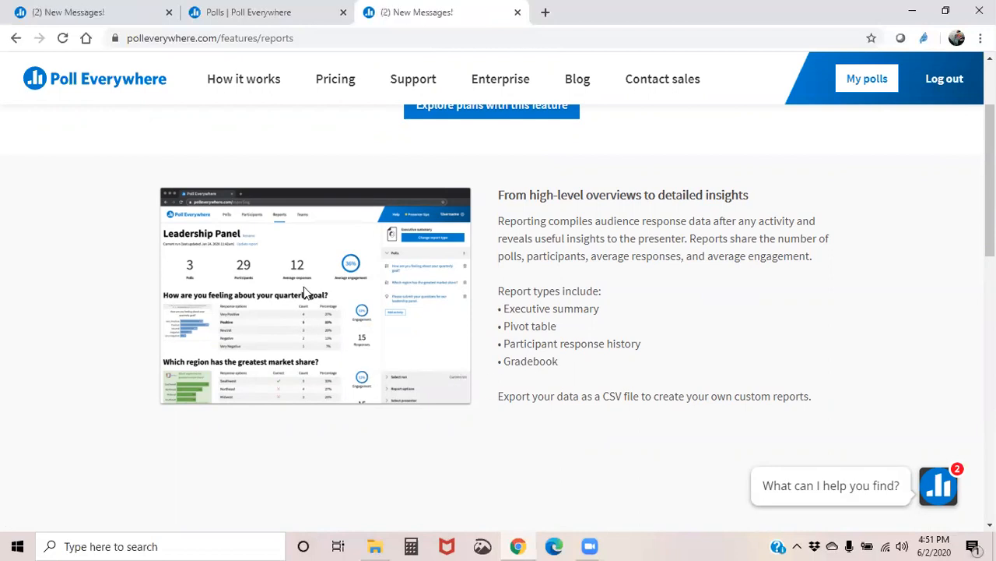
scroll(305, 292, up, 2)
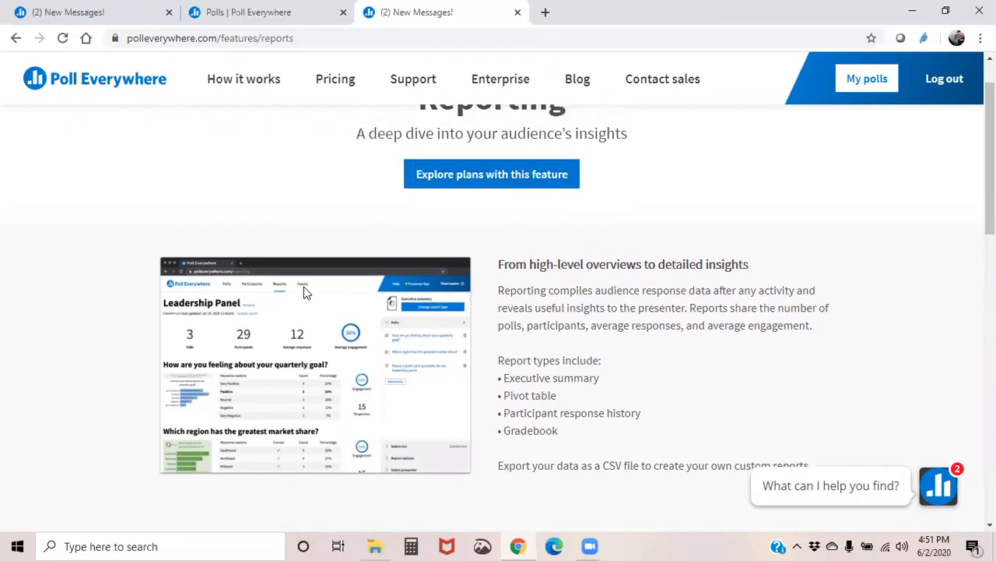
scroll(306, 292, down, 1)
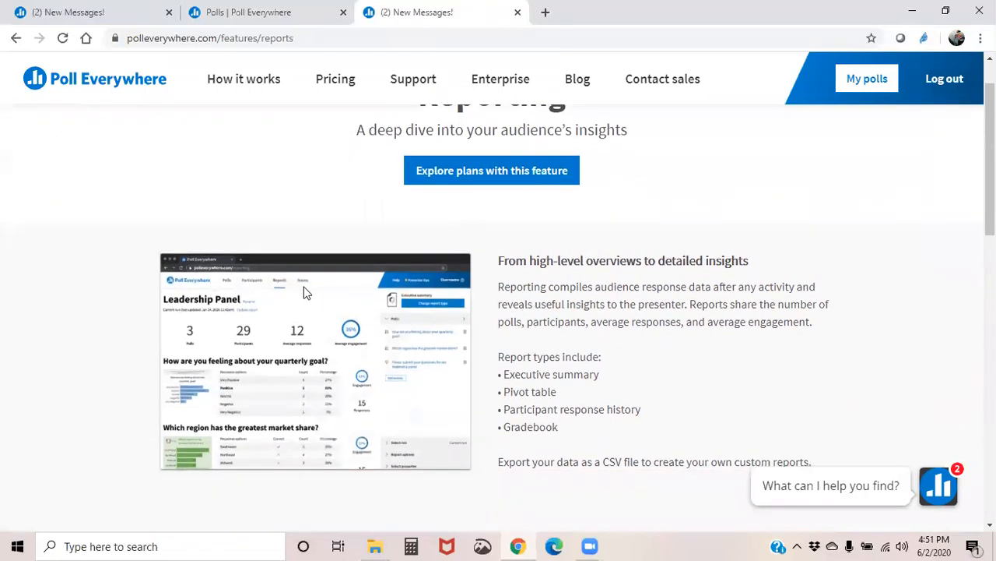
scroll(306, 292, up, 1)
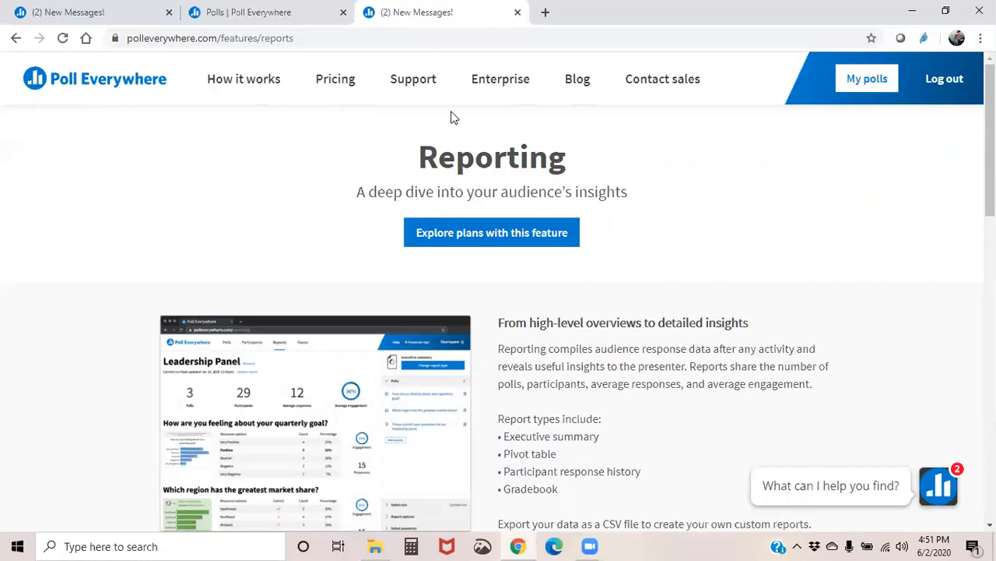
Return to the poll list, open the Participants feature page and read how registered participants are identified and tracked
click(113, 89)
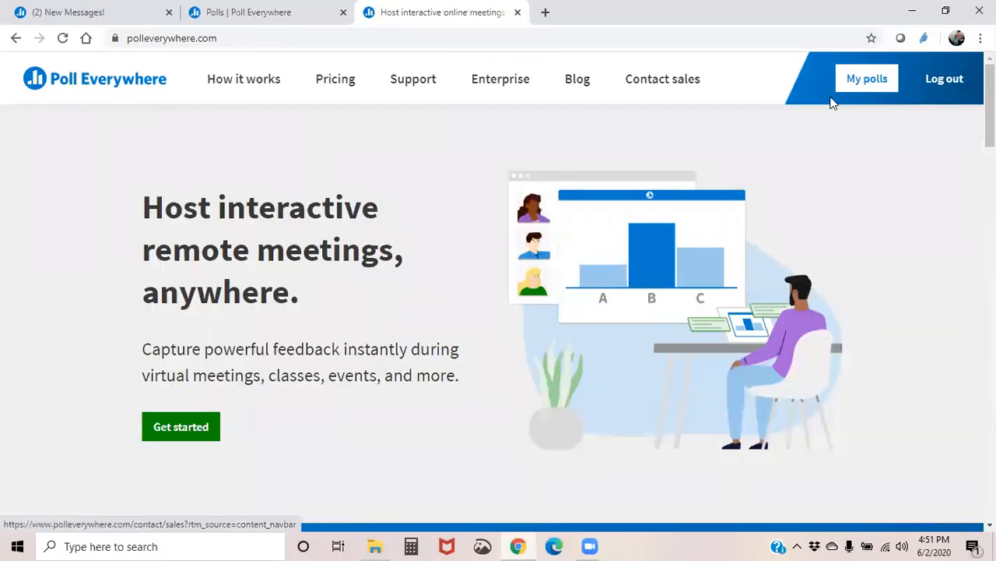
click(864, 81)
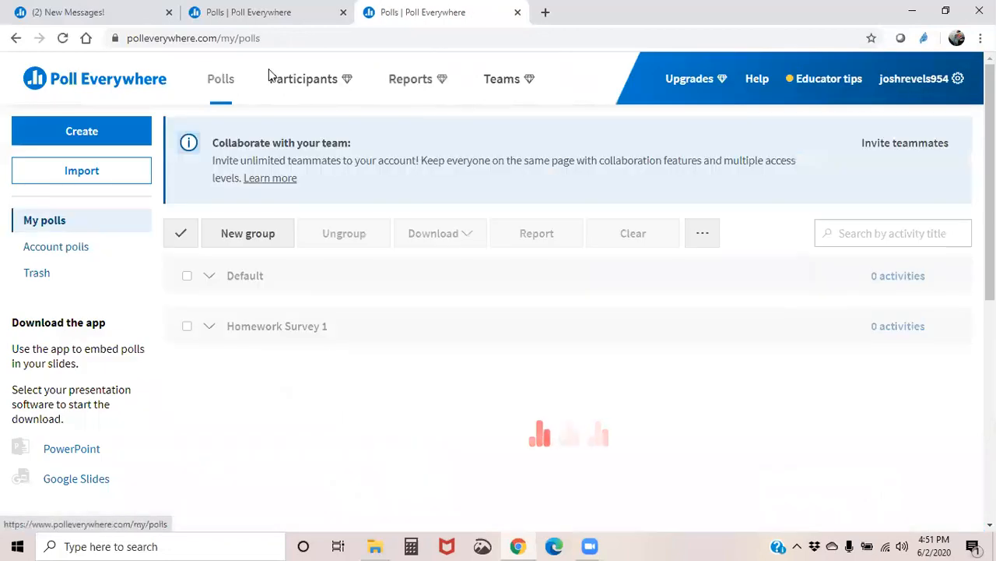
click(311, 87)
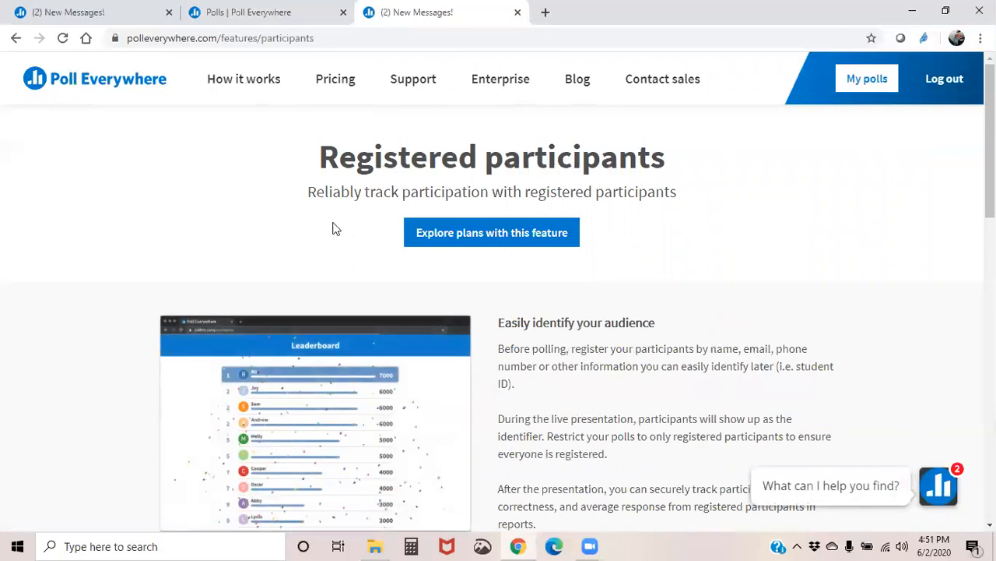
scroll(332, 228, down, 1)
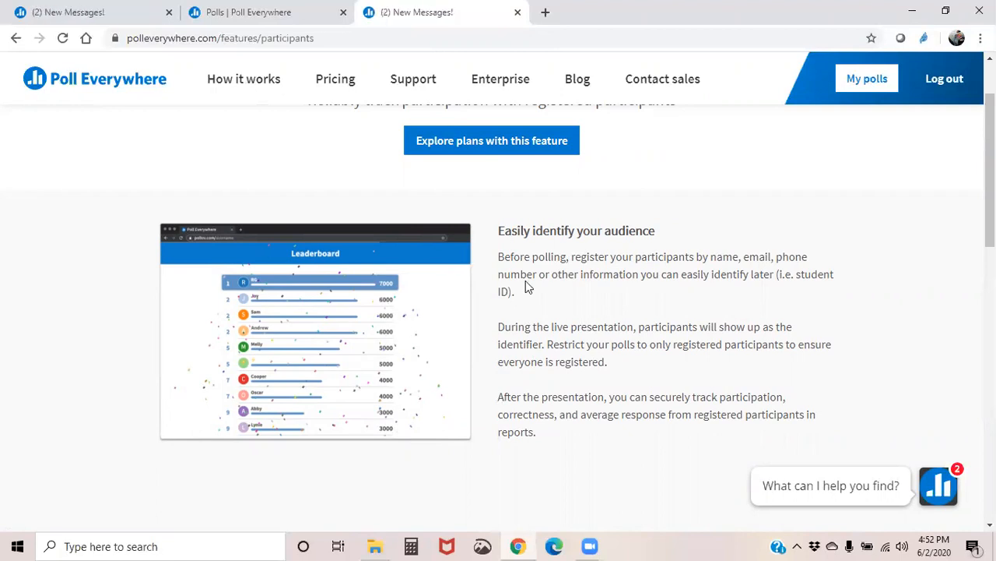
scroll(484, 279, up, 1)
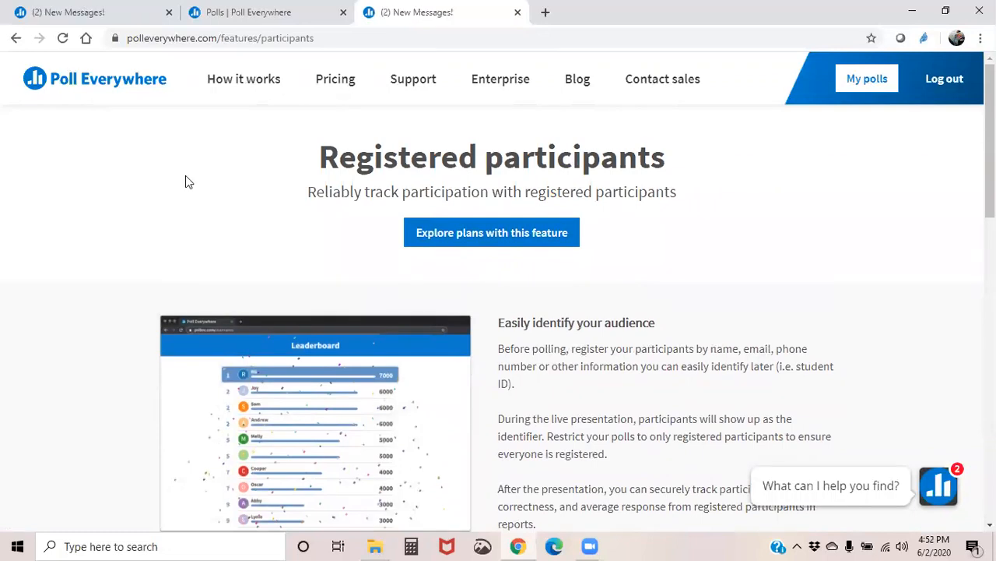
Go back to the poll list, open the Teams feature page and read about enterprise training, support and sharing polls with Teams
click(869, 89)
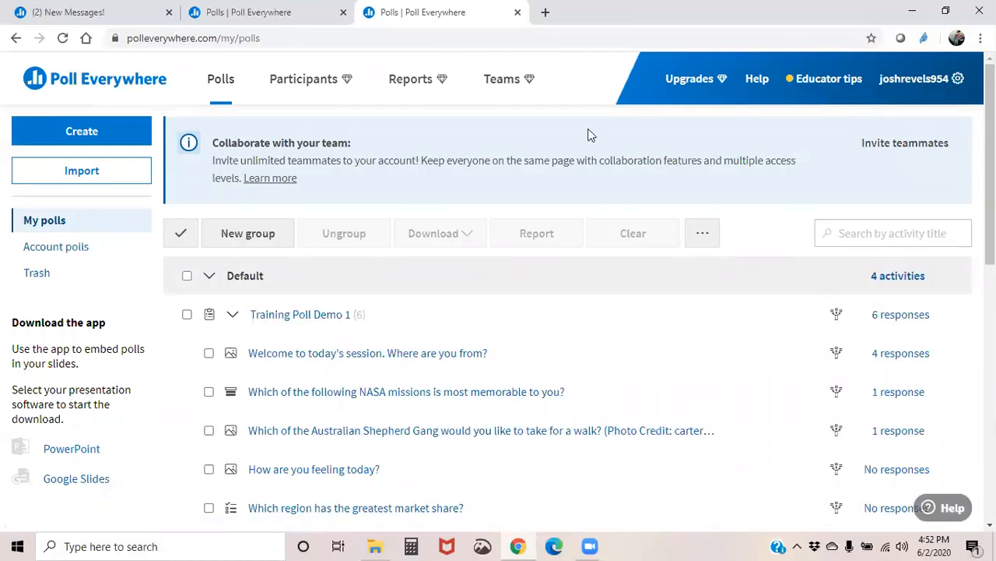
click(528, 85)
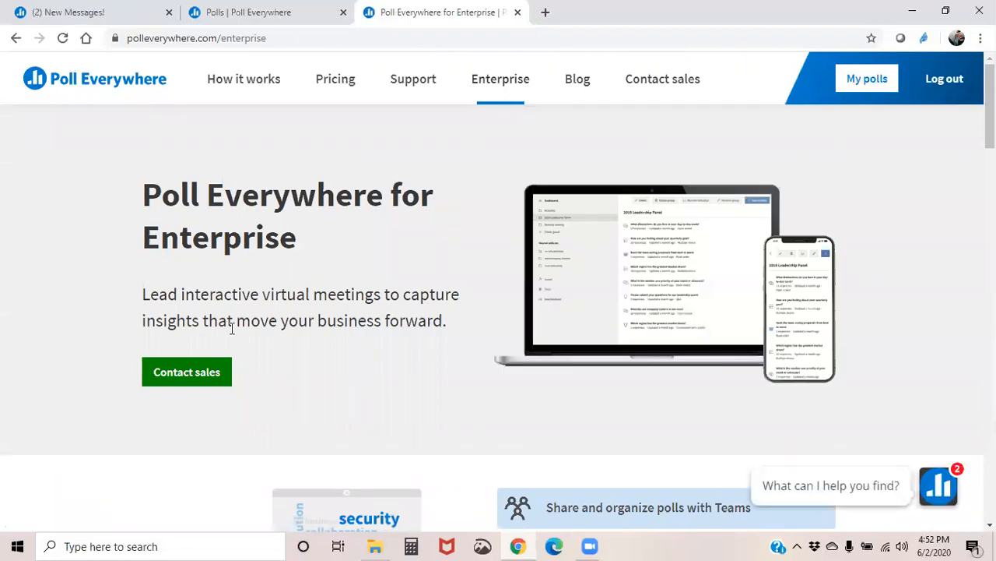
scroll(389, 278, down, 1)
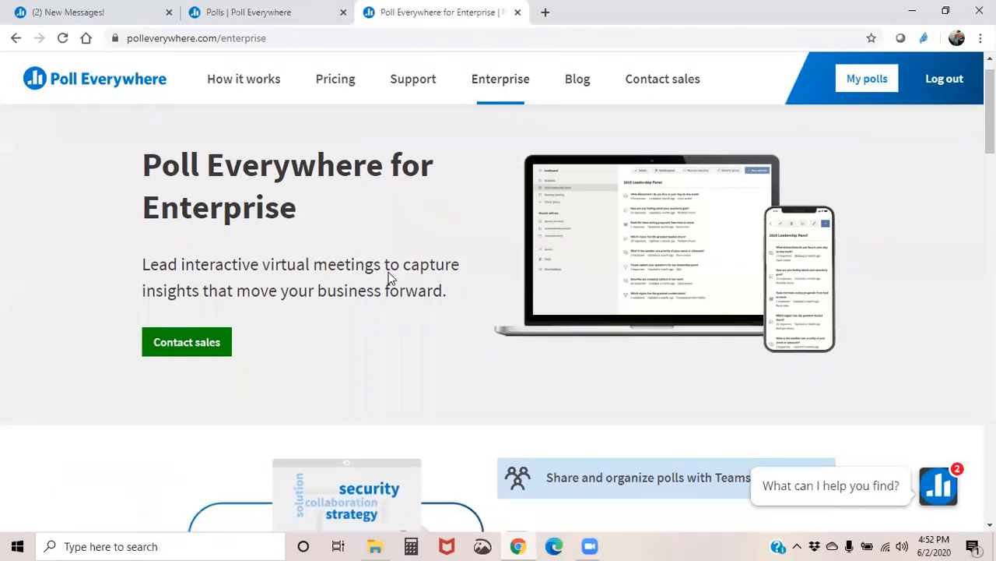
scroll(392, 278, down, 1)
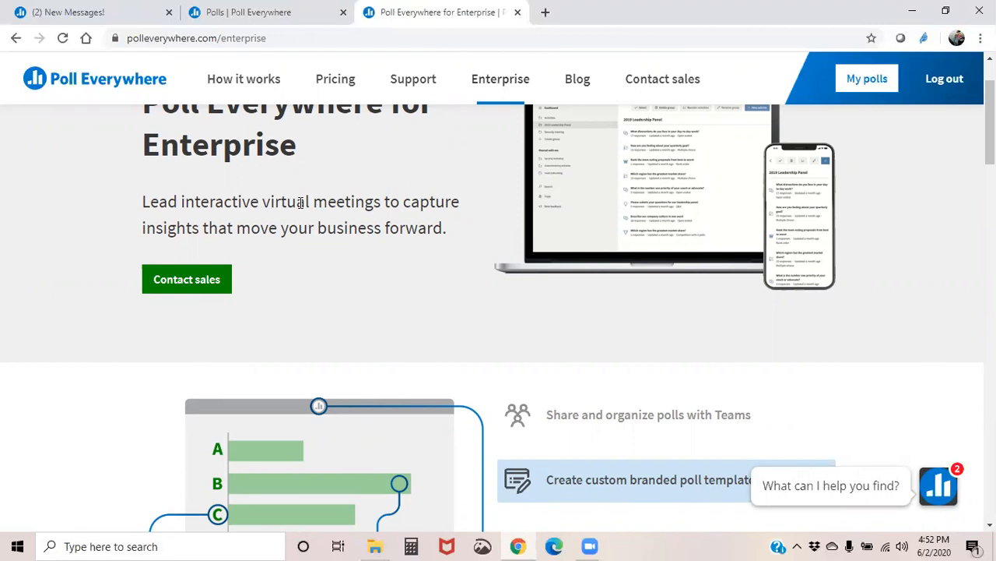
scroll(374, 222, down, 1)
scroll(374, 227, down, 1)
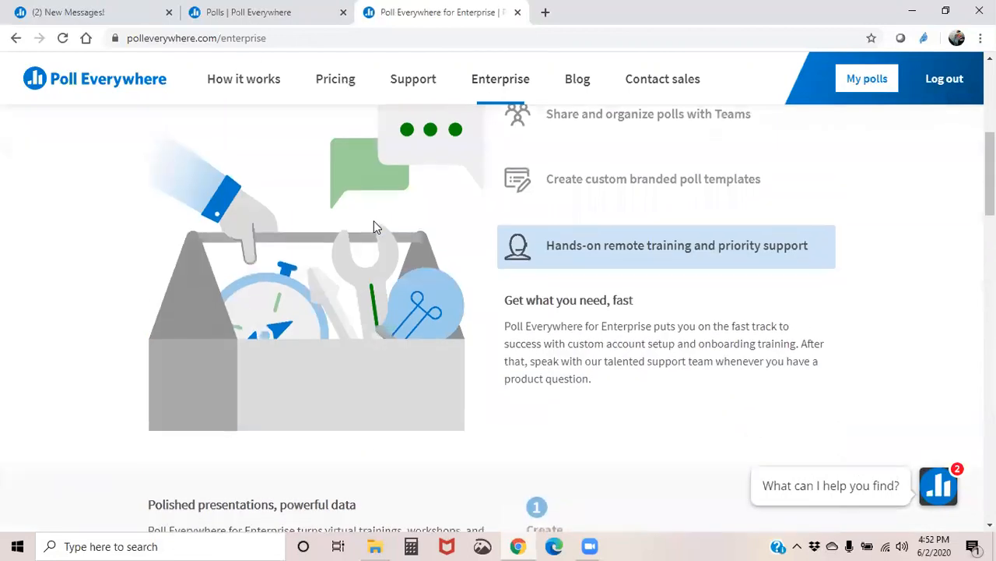
scroll(689, 195, up, 2)
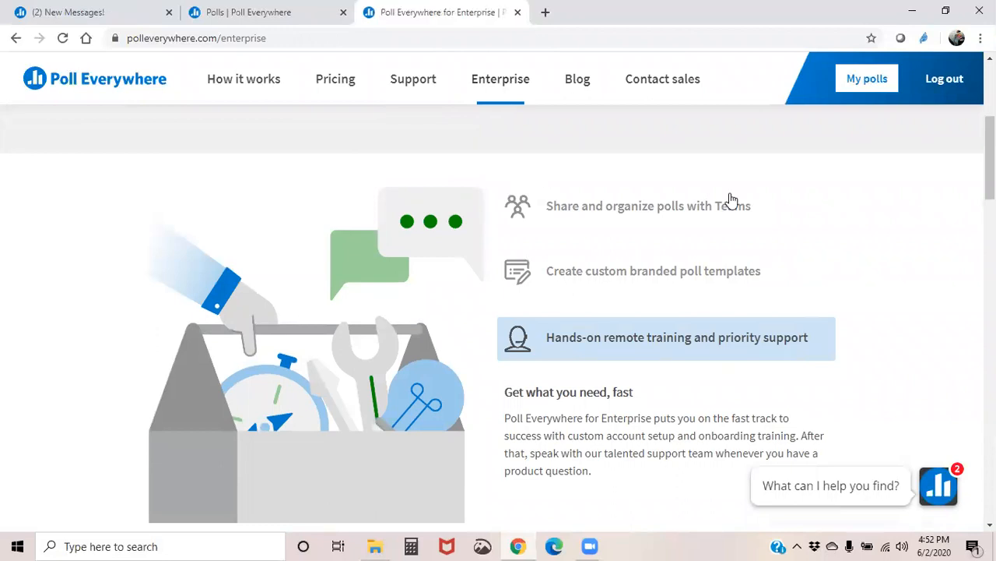
scroll(768, 175, down, 1)
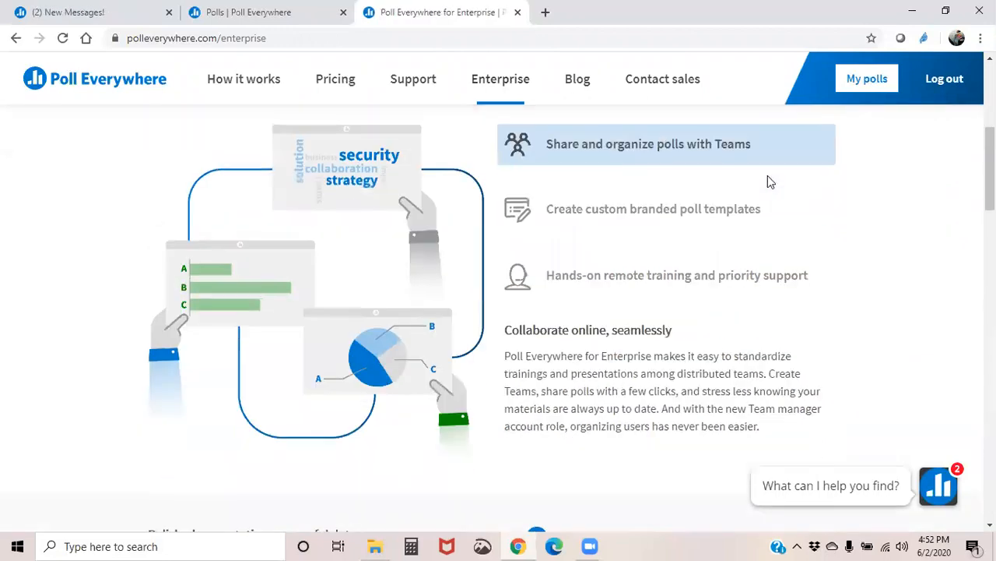
scroll(685, 277, down, 1)
scroll(685, 276, down, 2)
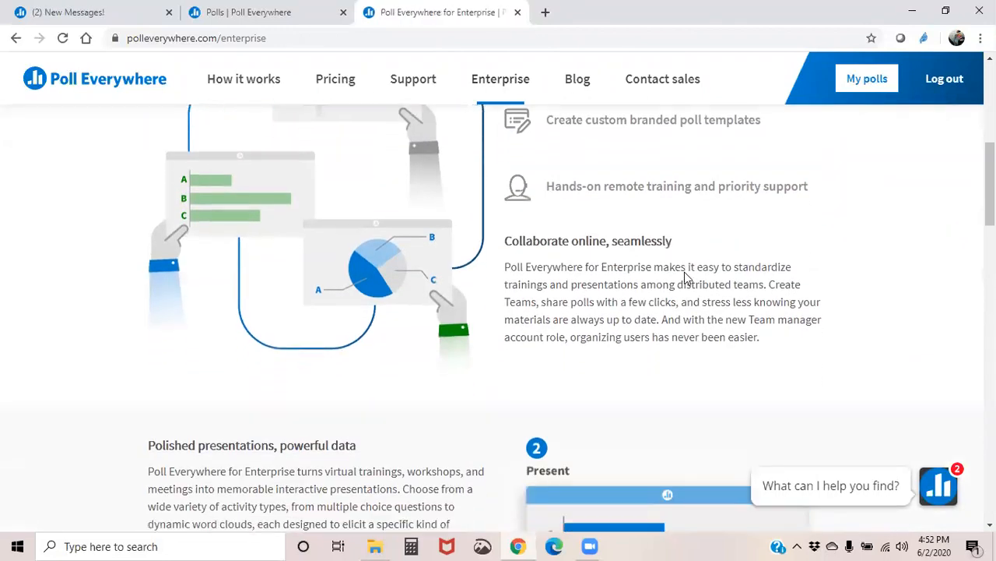
scroll(684, 272, up, 2)
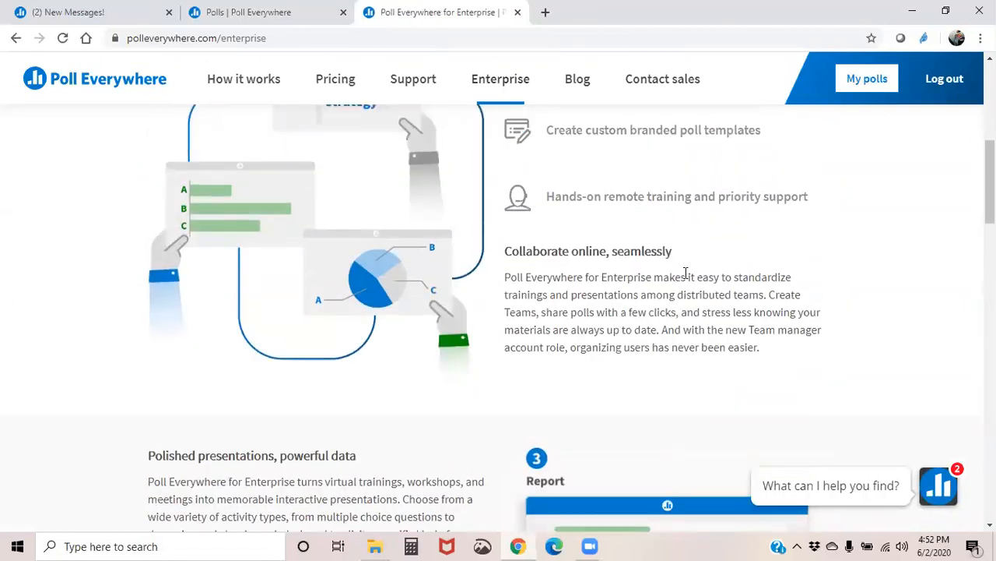
Examine the Enterprise page's sections on custom branded poll templates, polished presentations, and hands-on remote training and priority support
scroll(685, 274, up, 2)
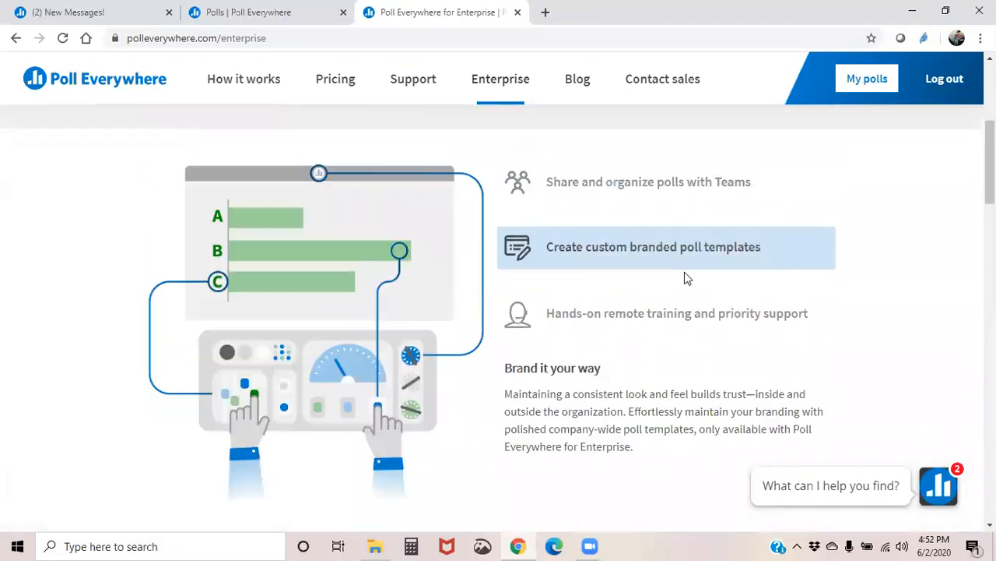
scroll(684, 278, down, 1)
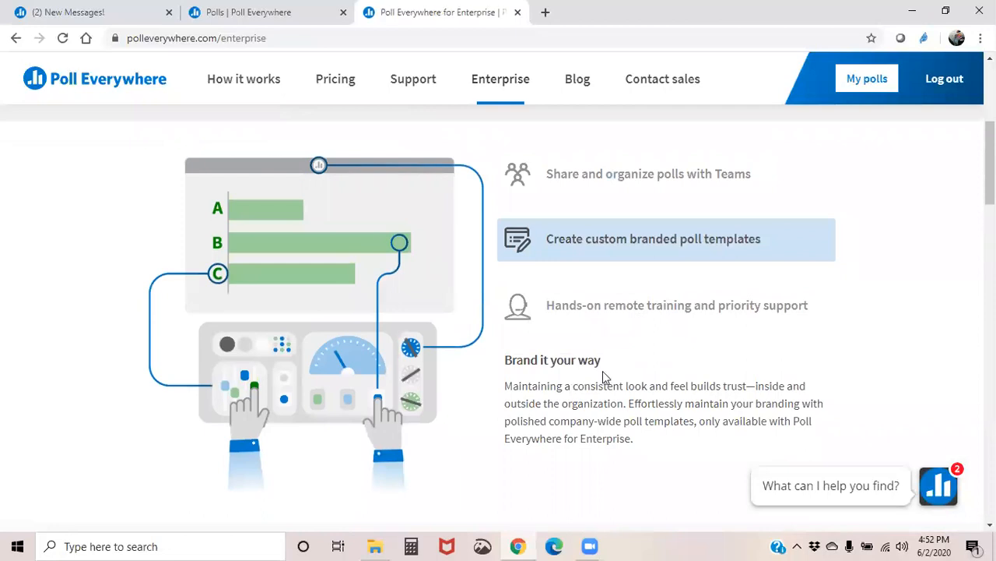
scroll(606, 376, down, 4)
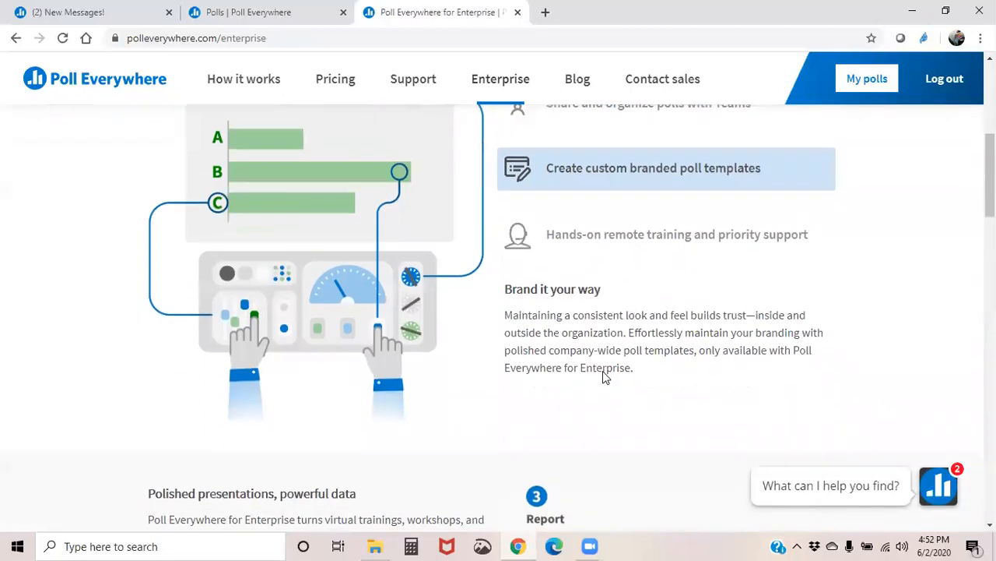
scroll(602, 371, down, 2)
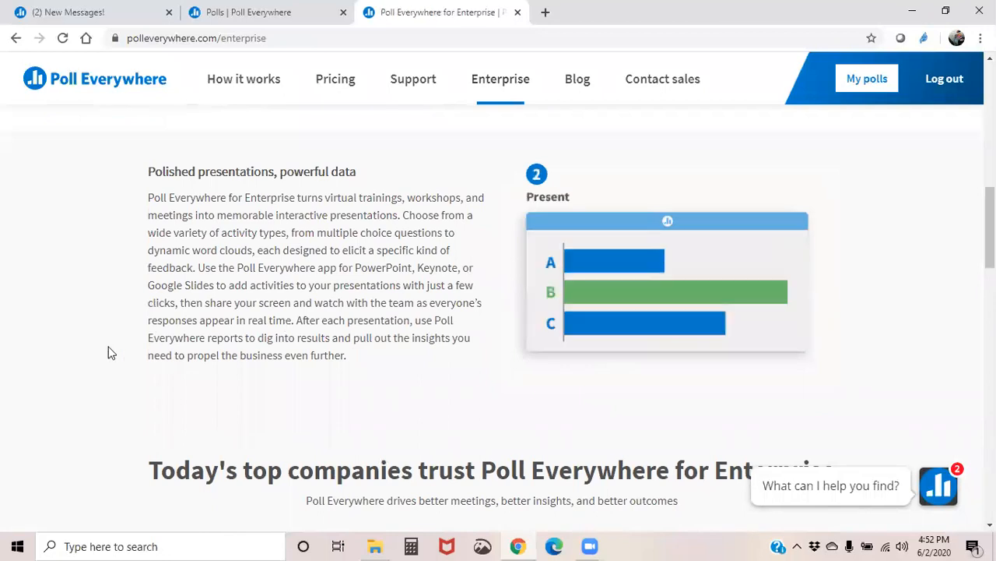
scroll(109, 352, down, 10)
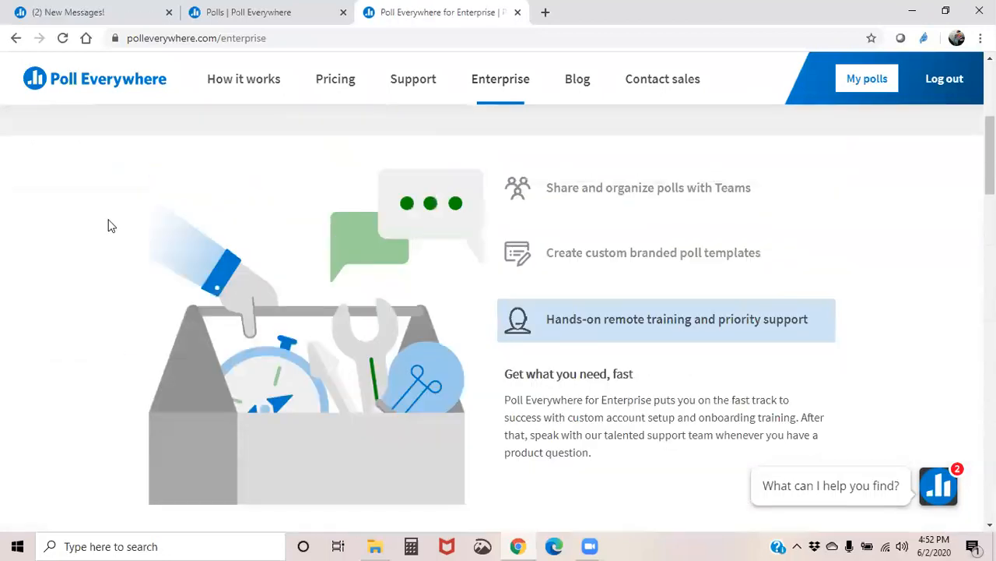
Return to My polls through the Poll Everywhere home page and review the activity list and the PowerPoint and Google Slides app downloads
click(75, 91)
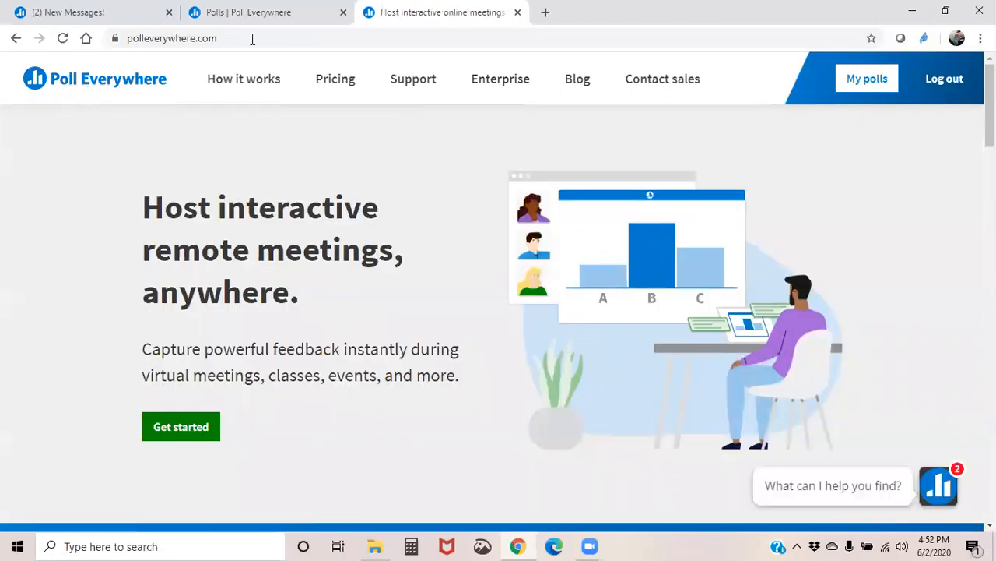
click(861, 76)
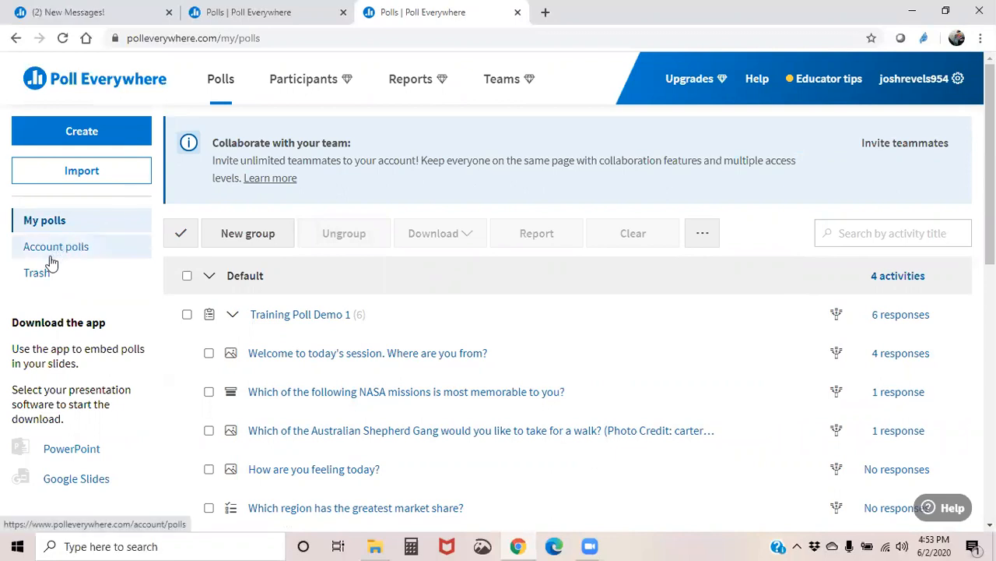
scroll(92, 392, down, 1)
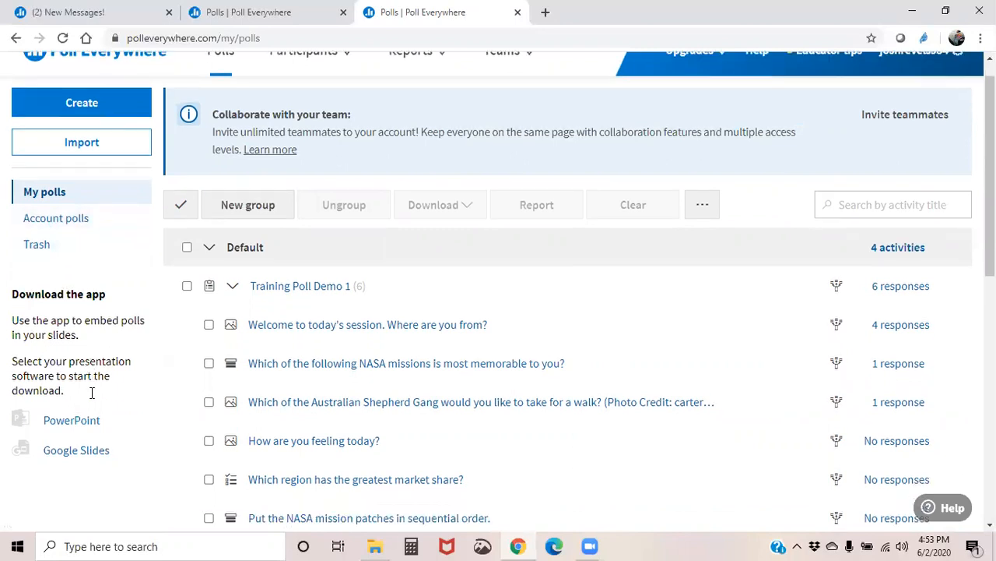
scroll(92, 394, down, 1)
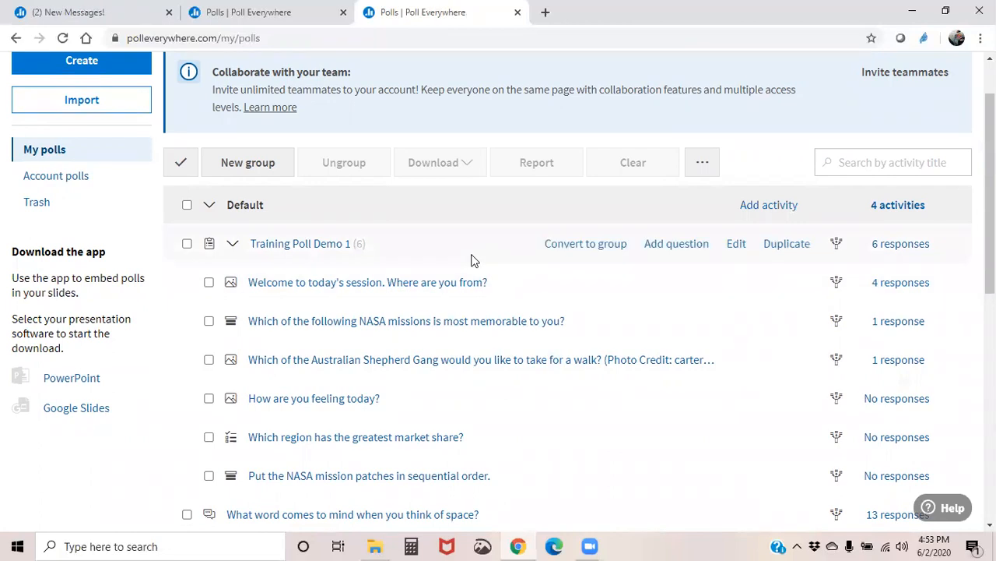
scroll(471, 260, up, 2)
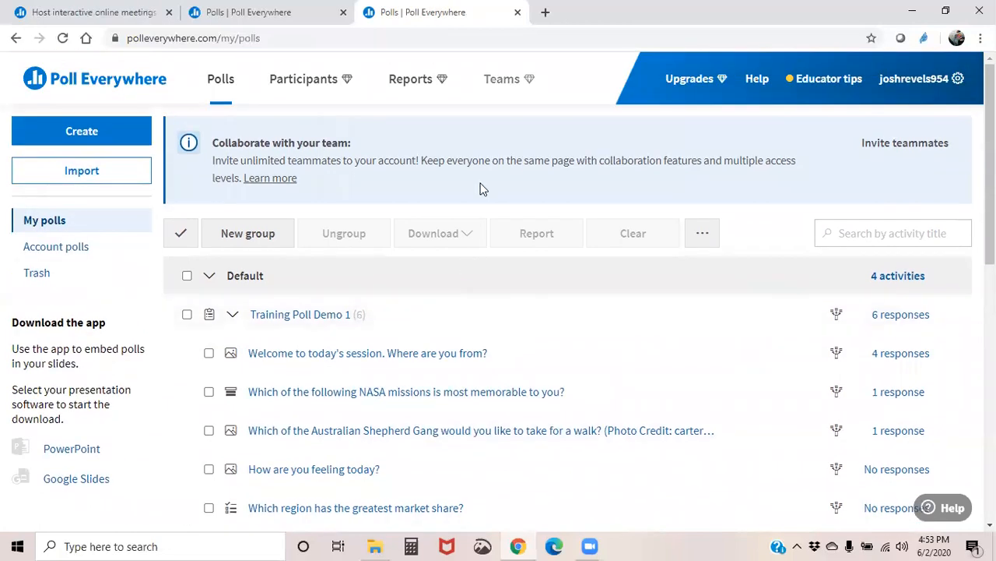